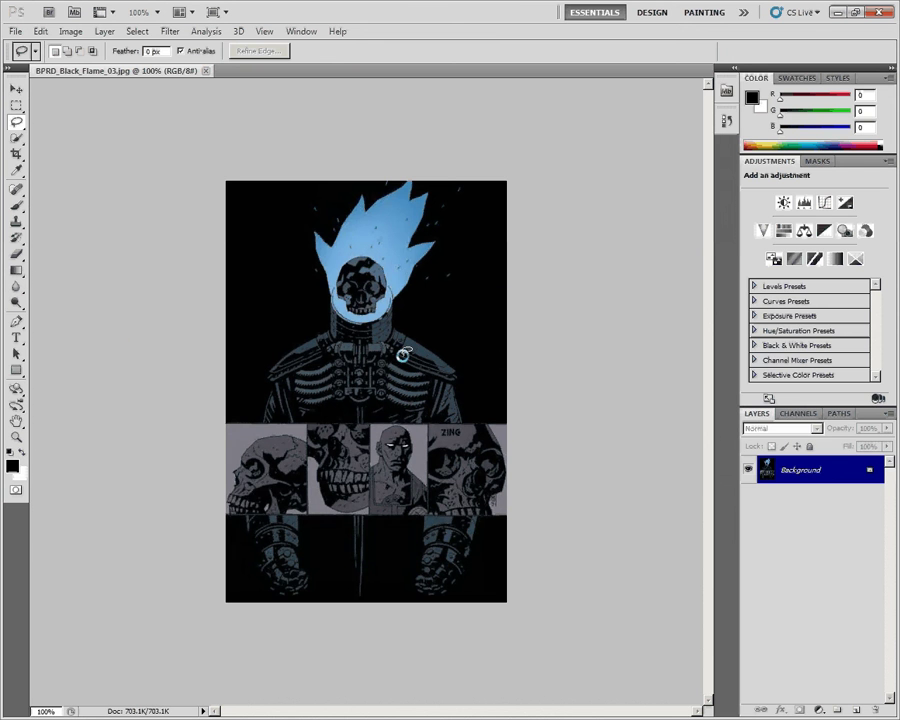
Paint bright yellow (RGB 241, 234, 62) over the skull's two eye sockets and along its chin with a 13 px brush.
click(16, 205)
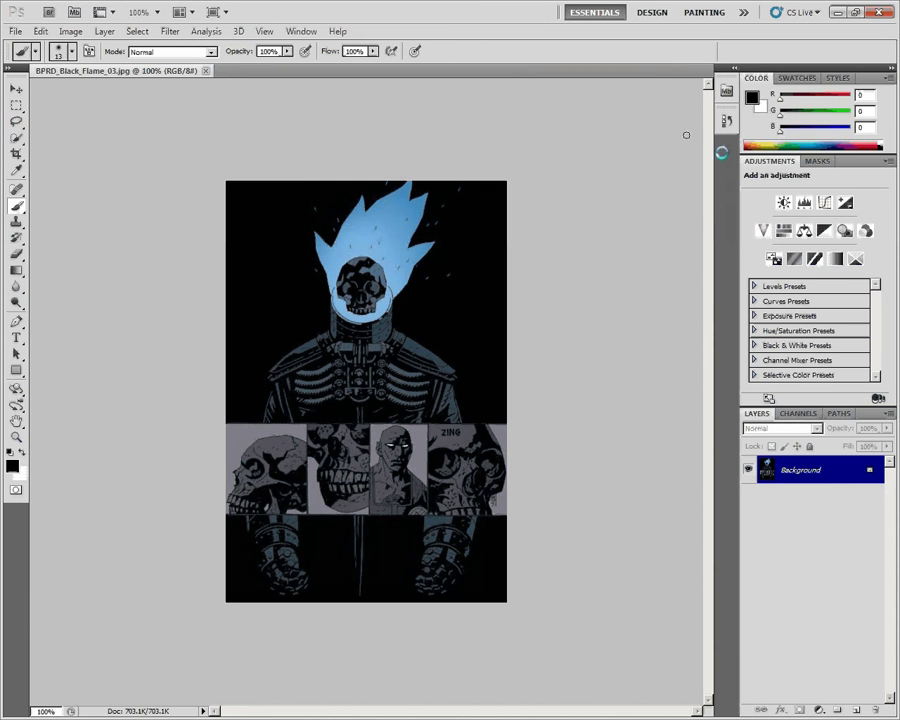
click(766, 145)
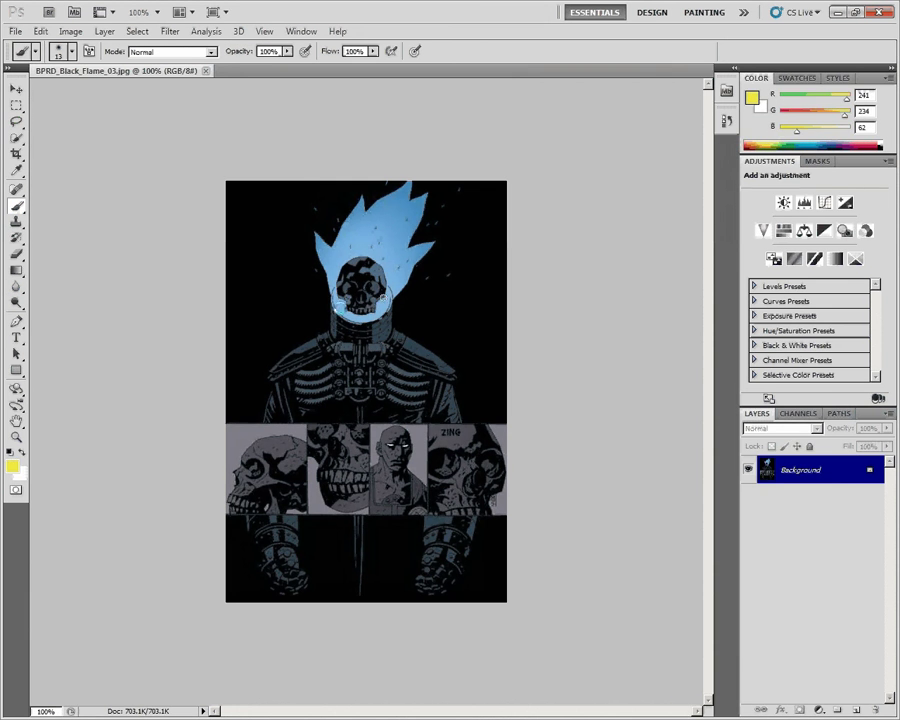
mouse_move(344, 308)
mouse_down()
mouse_move(384, 320)
mouse_move(388, 304)
mouse_move(353, 287)
mouse_up()
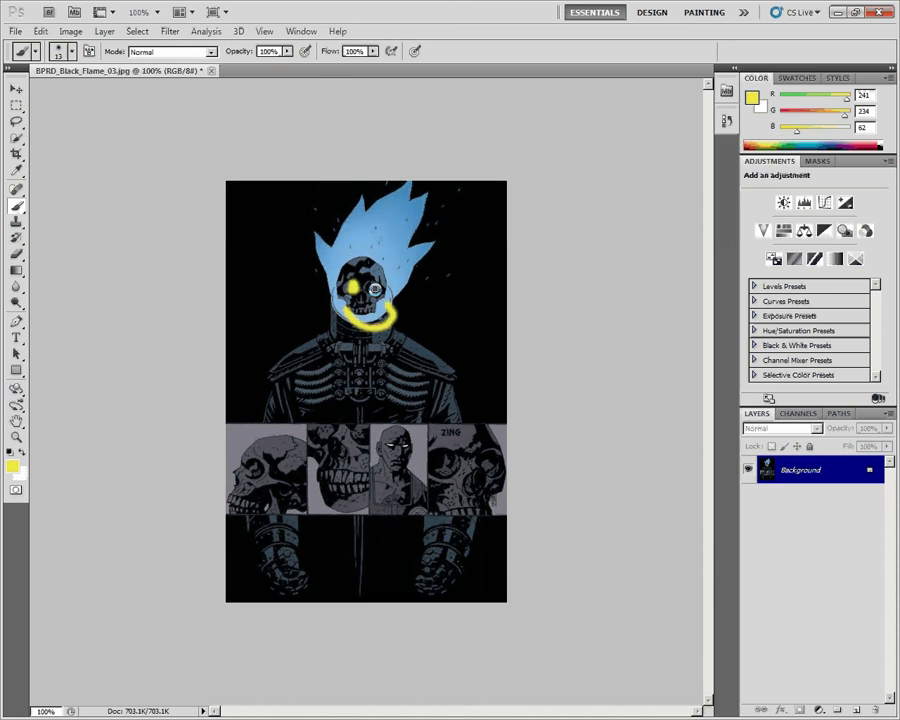
click(375, 289)
Select the blue flame around the skull with the Quick Selection tool.
click(15, 122)
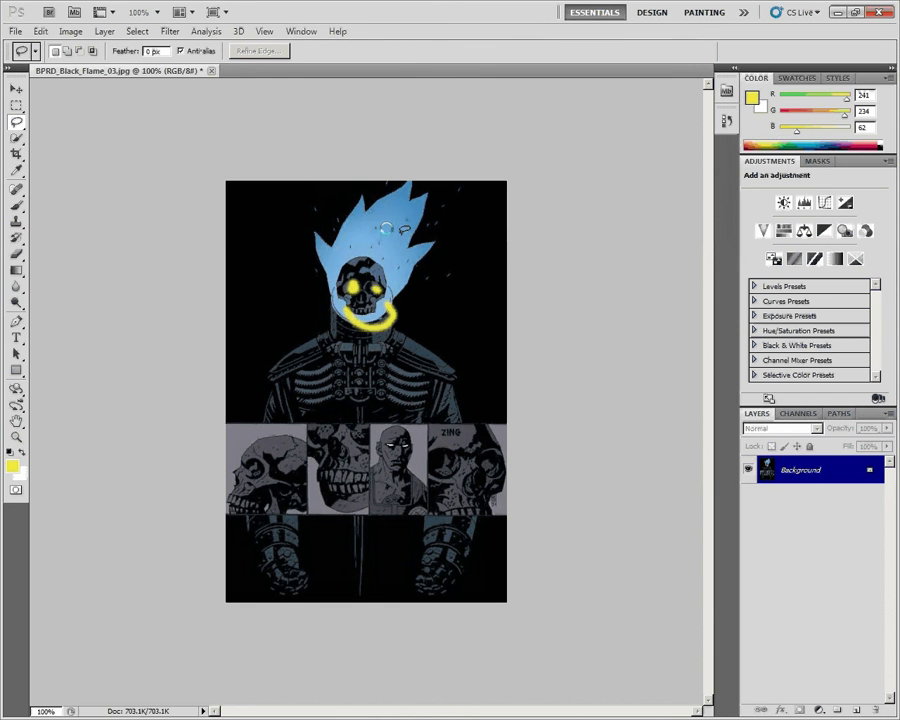
click(16, 139)
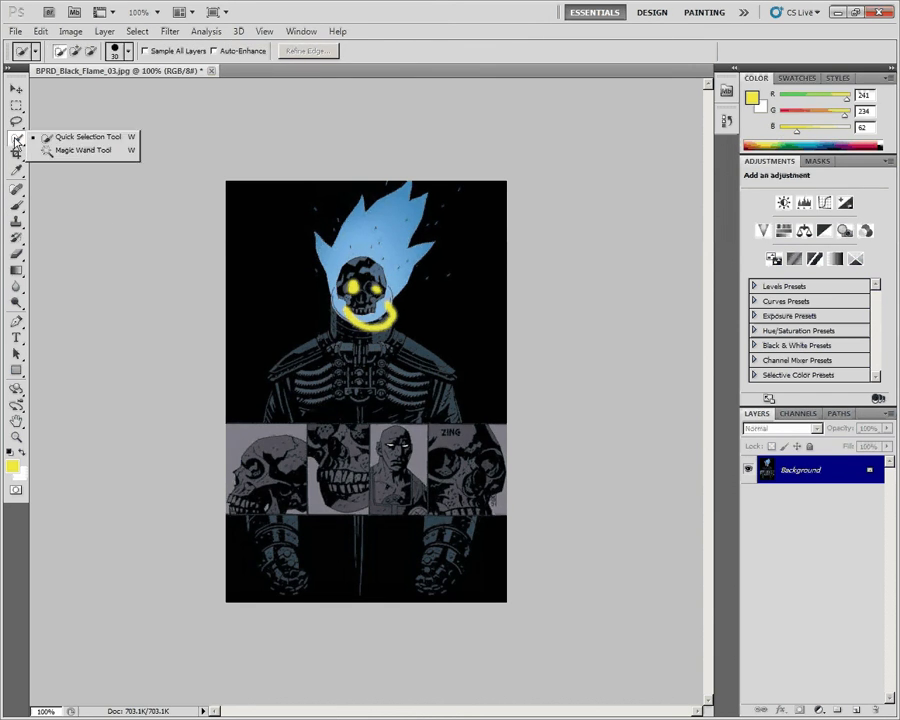
click(88, 137)
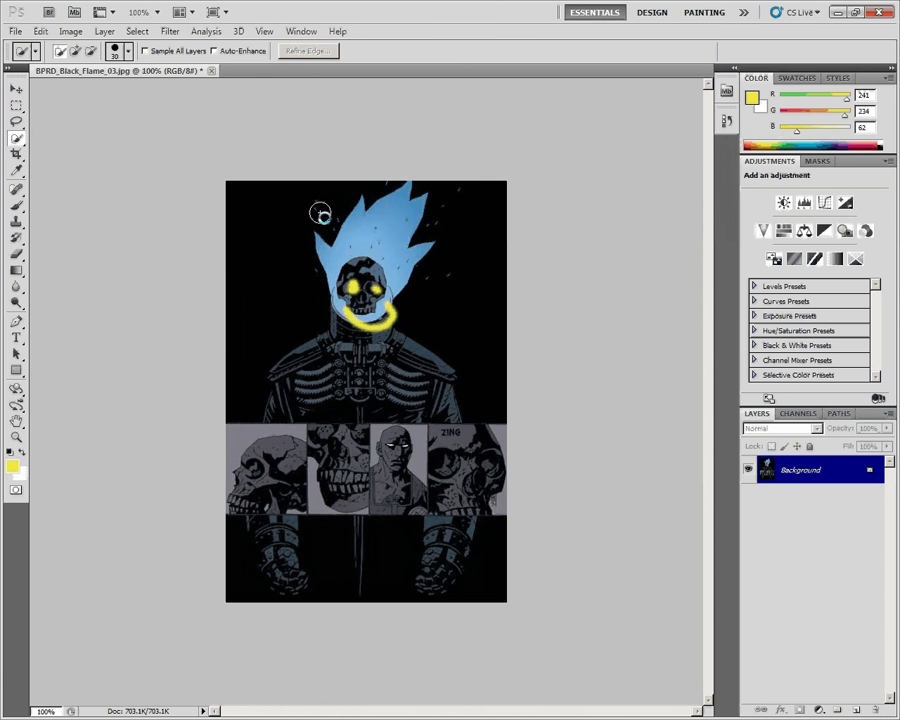
drag(354, 223, 371, 220)
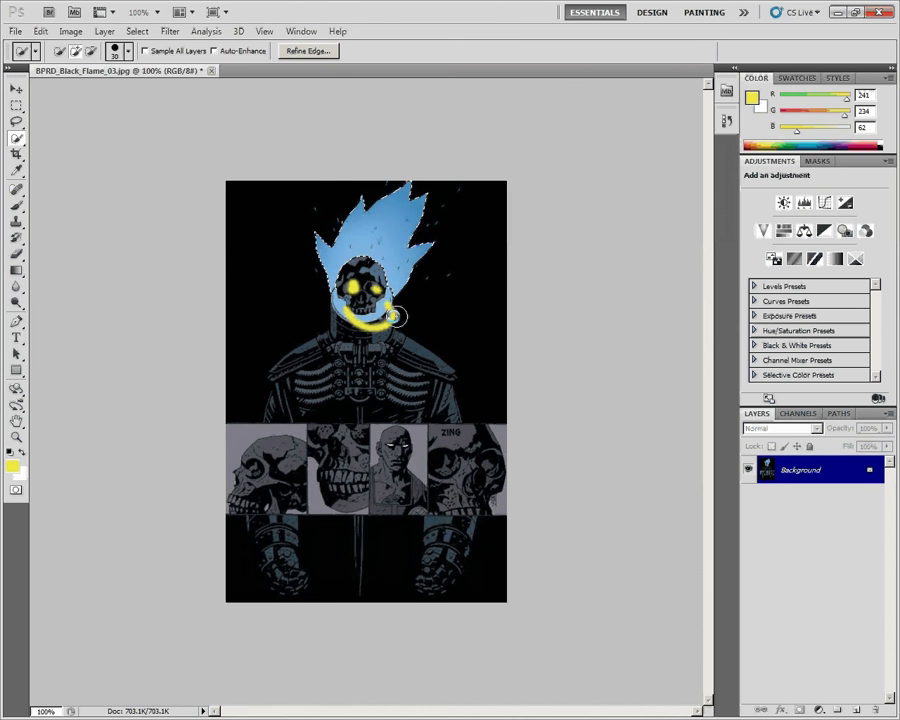
Apply one More Green variation to the selected flame's midtones and clear the selection.
click(168, 32)
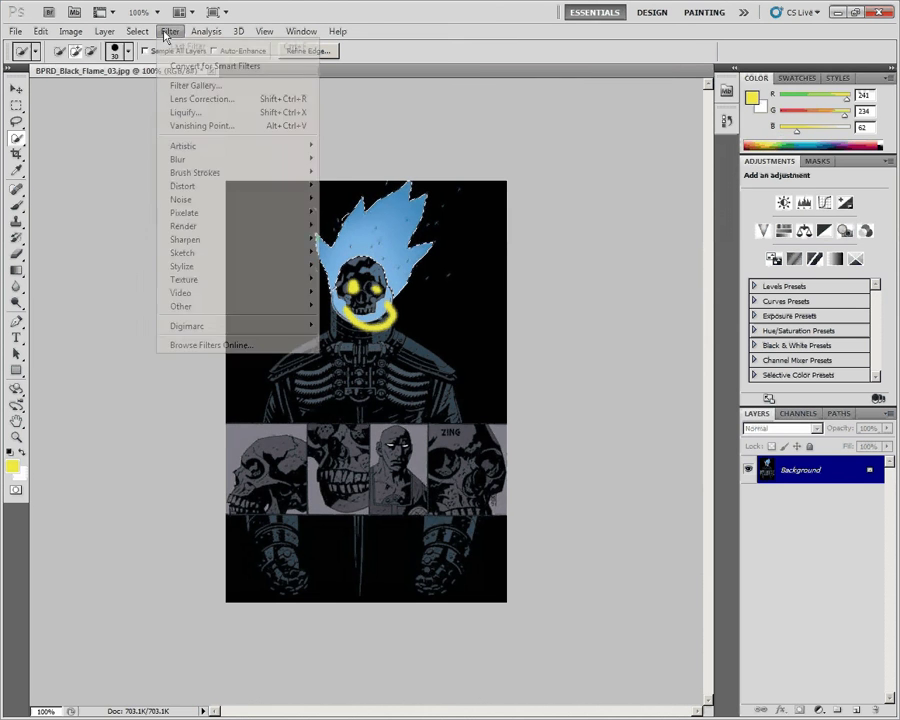
mouse_move(72, 34)
mouse_move(77, 72)
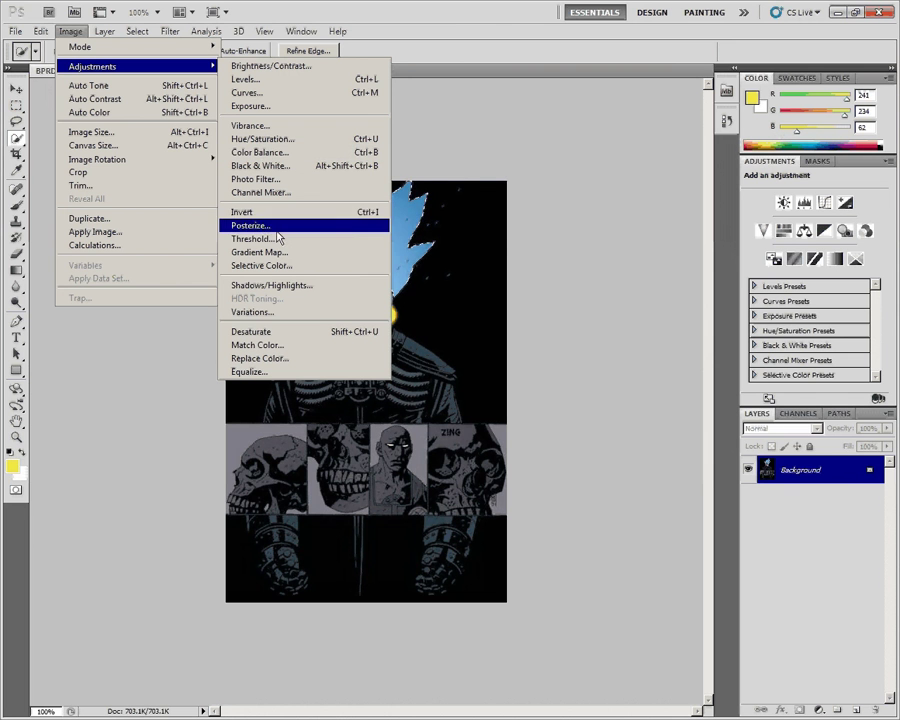
click(255, 311)
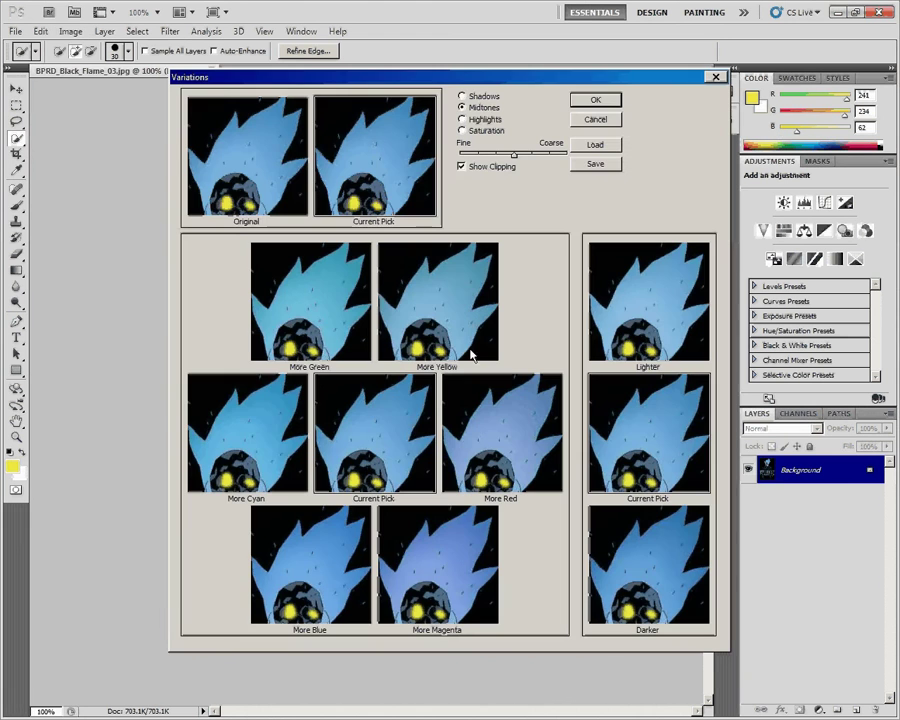
click(324, 330)
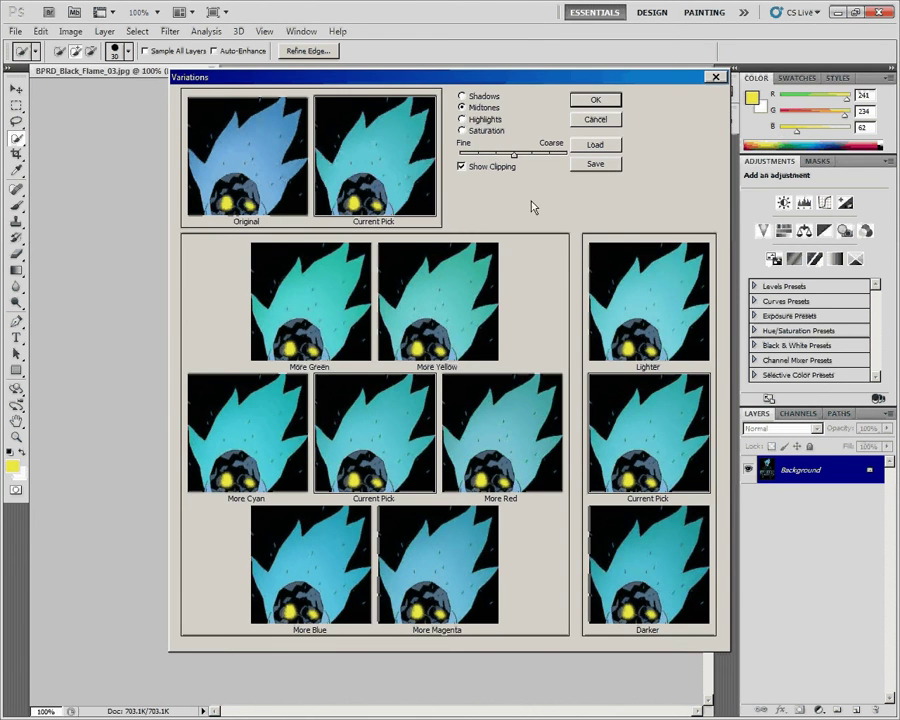
click(597, 100)
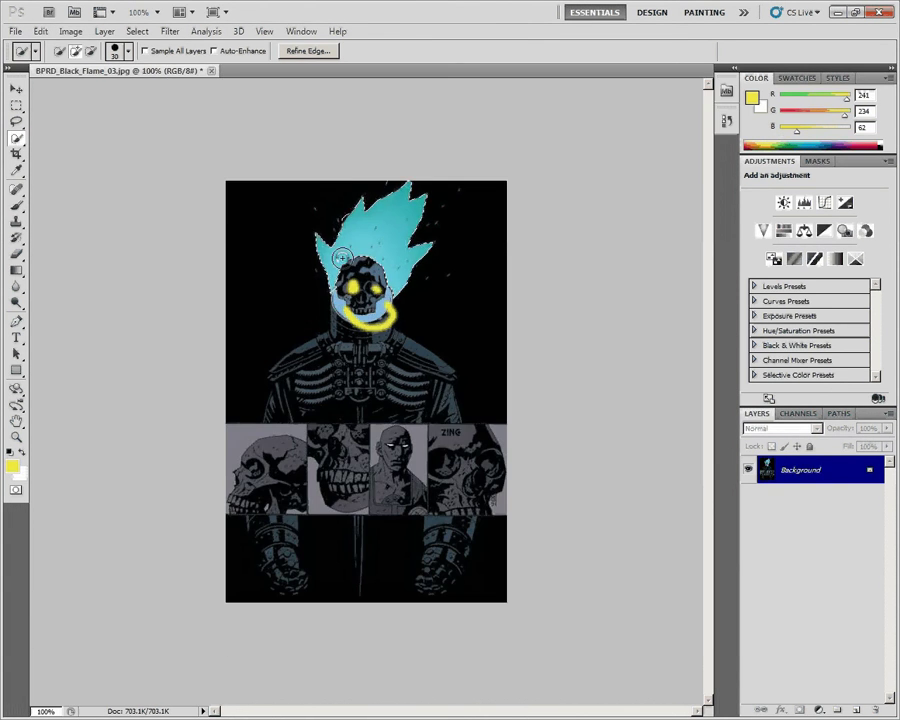
click(15, 123)
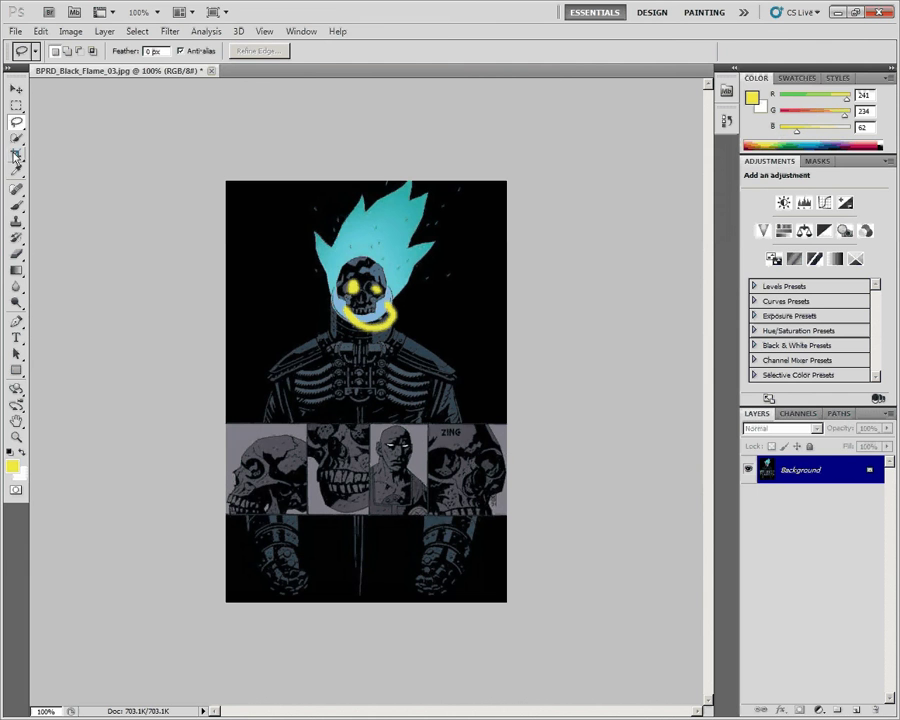
Examine the brush size, hardness and tip presets, and the available lasso tool variants.
click(16, 208)
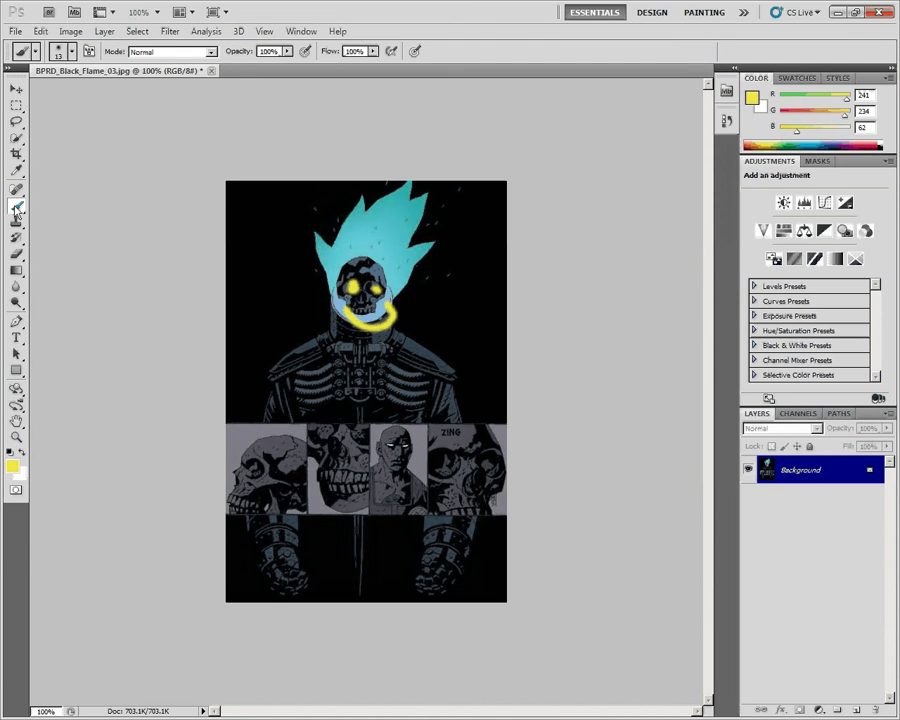
click(67, 52)
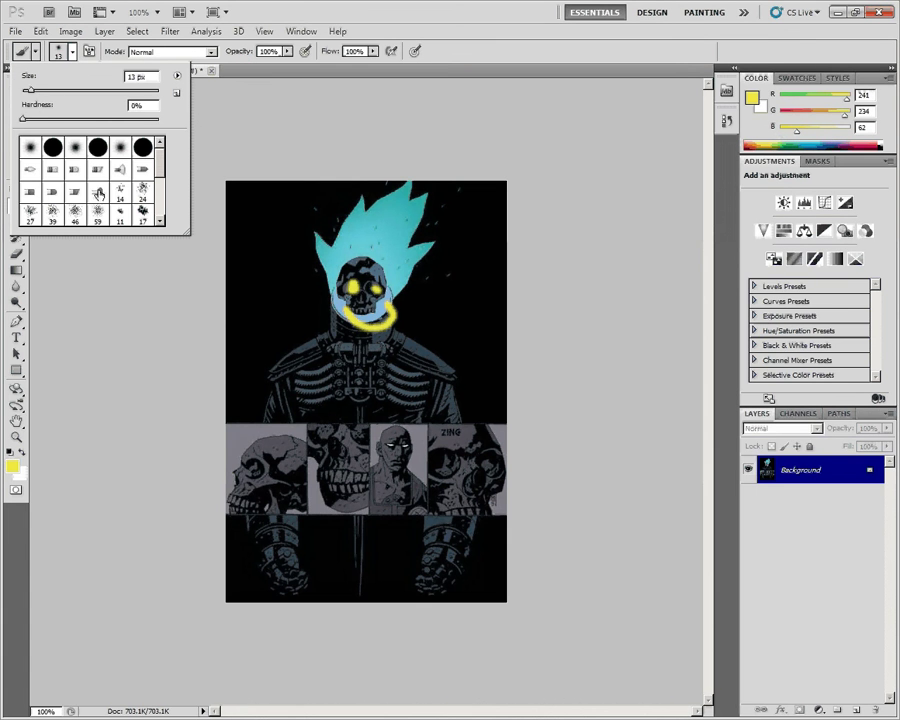
click(183, 146)
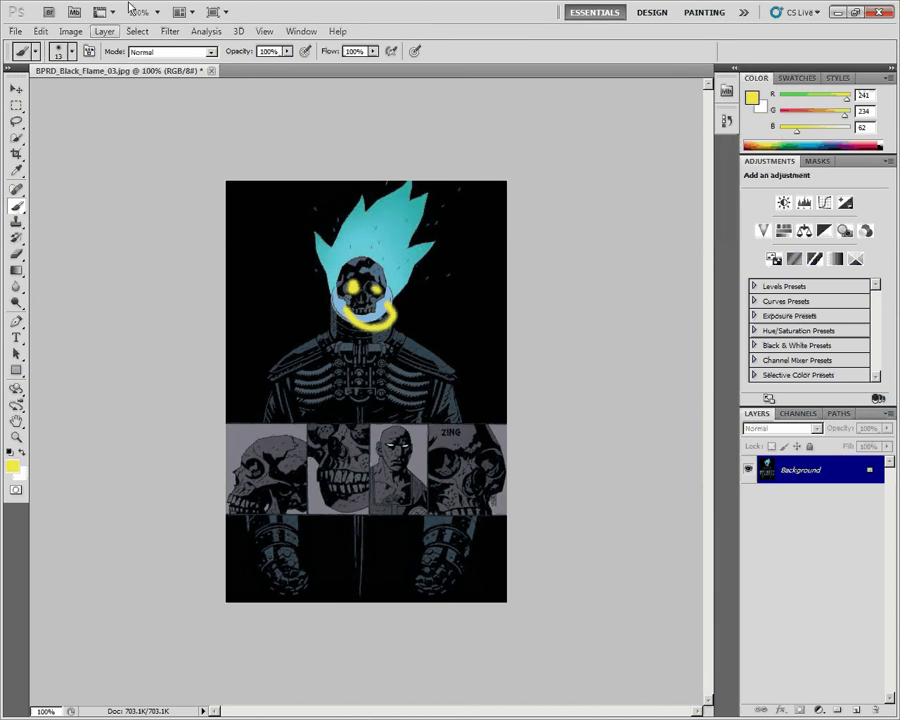
click(17, 125)
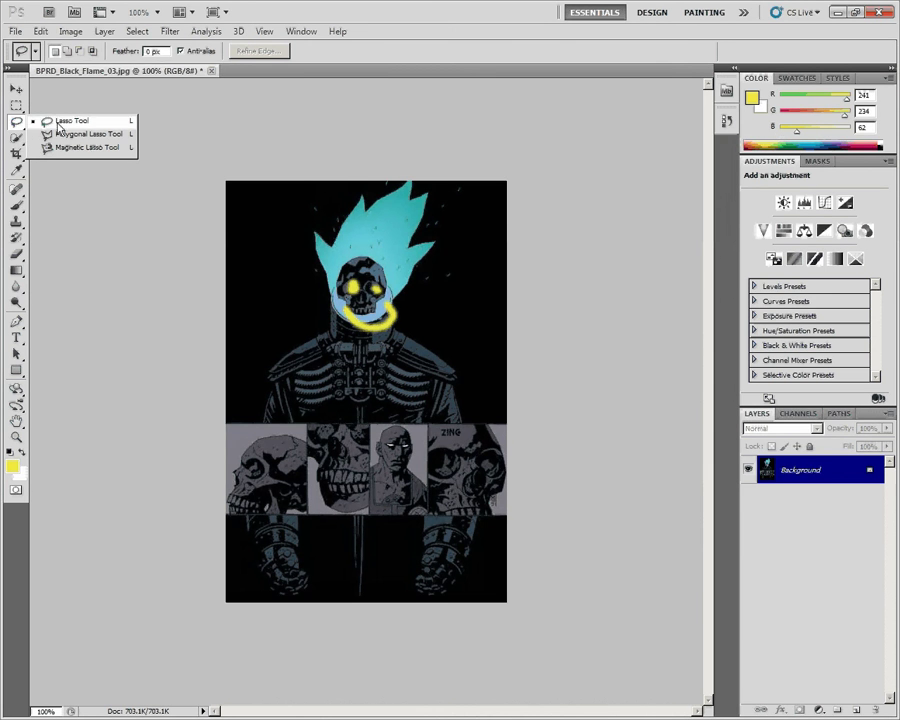
click(85, 229)
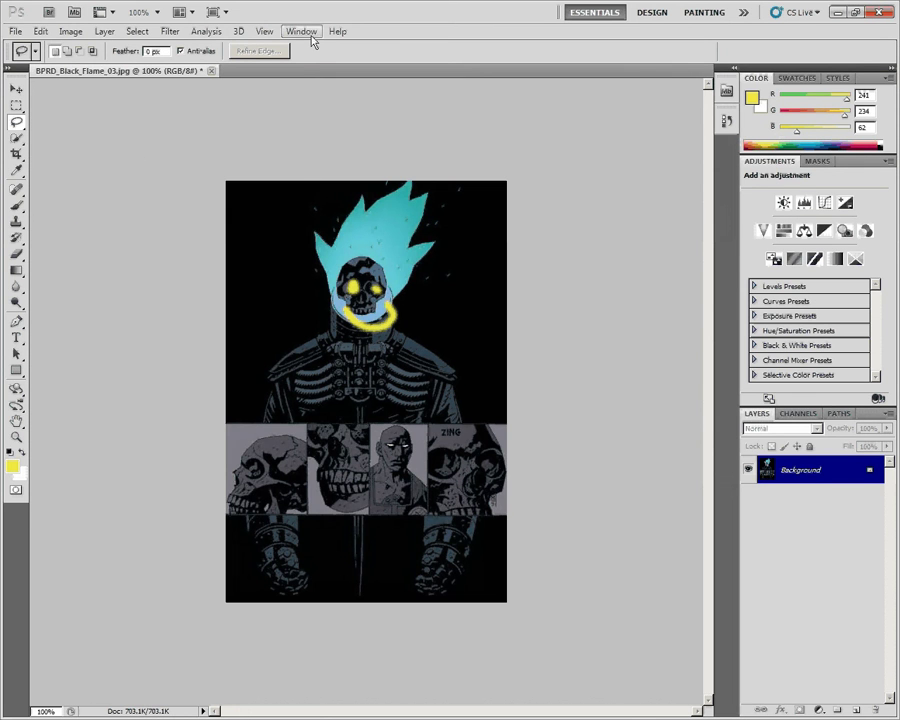
click(68, 34)
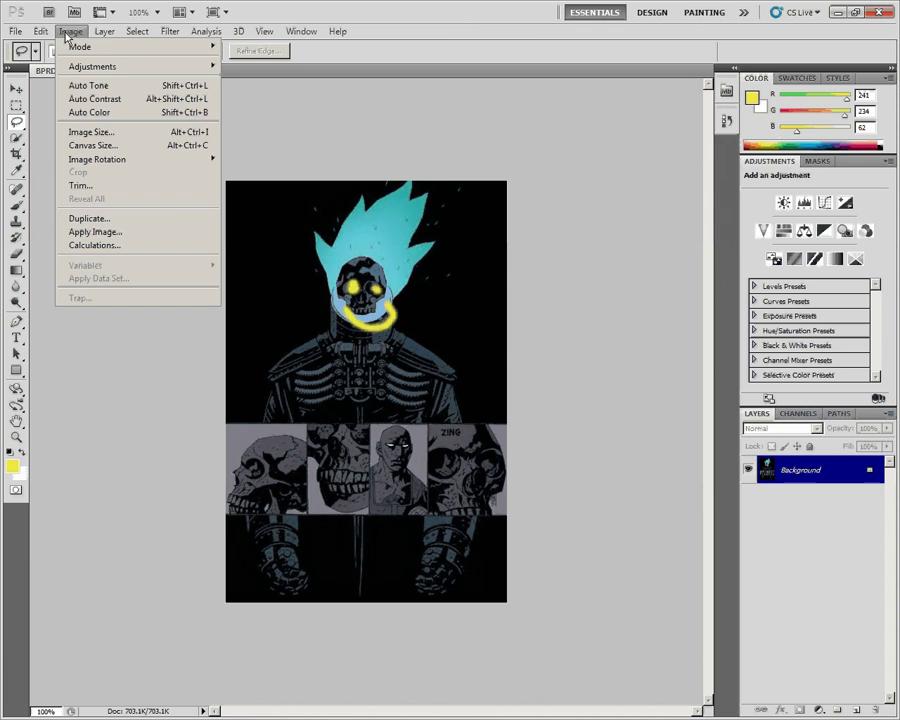
mouse_move(104, 35)
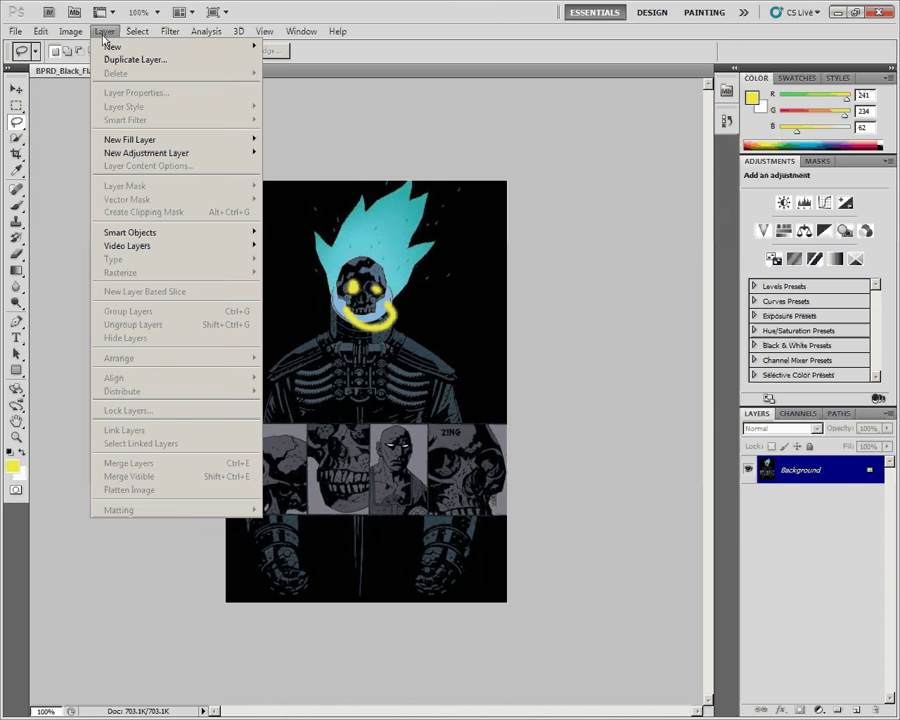
mouse_move(132, 36)
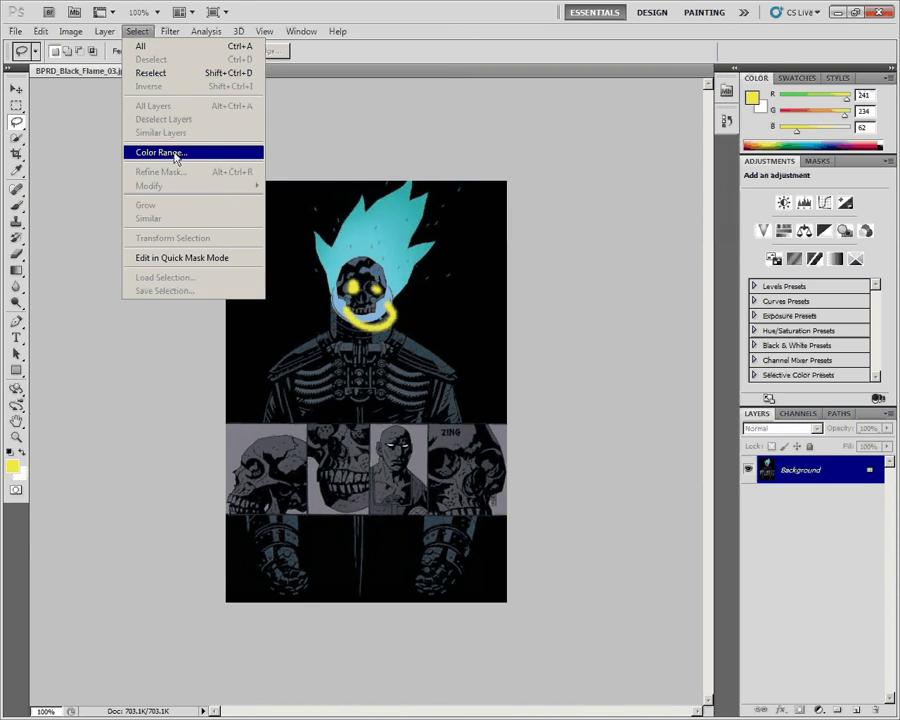
mouse_move(166, 34)
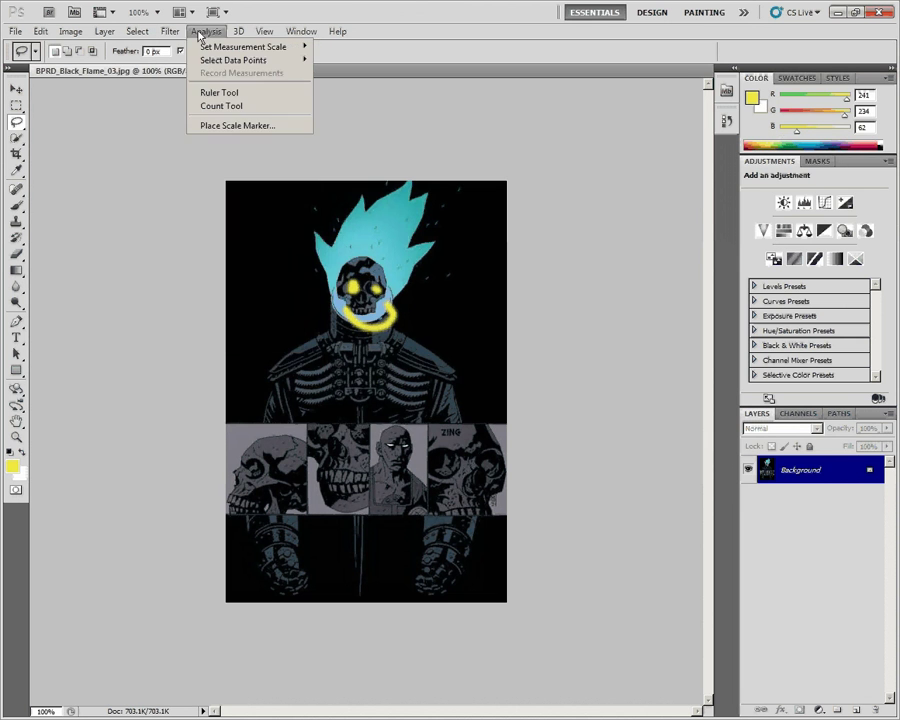
mouse_move(238, 32)
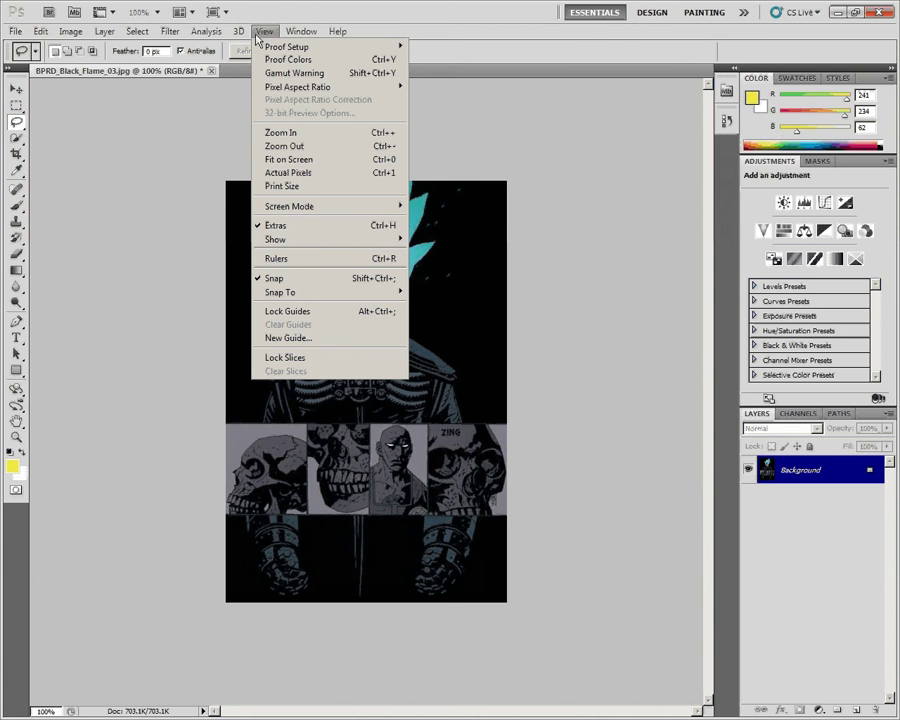
click(104, 69)
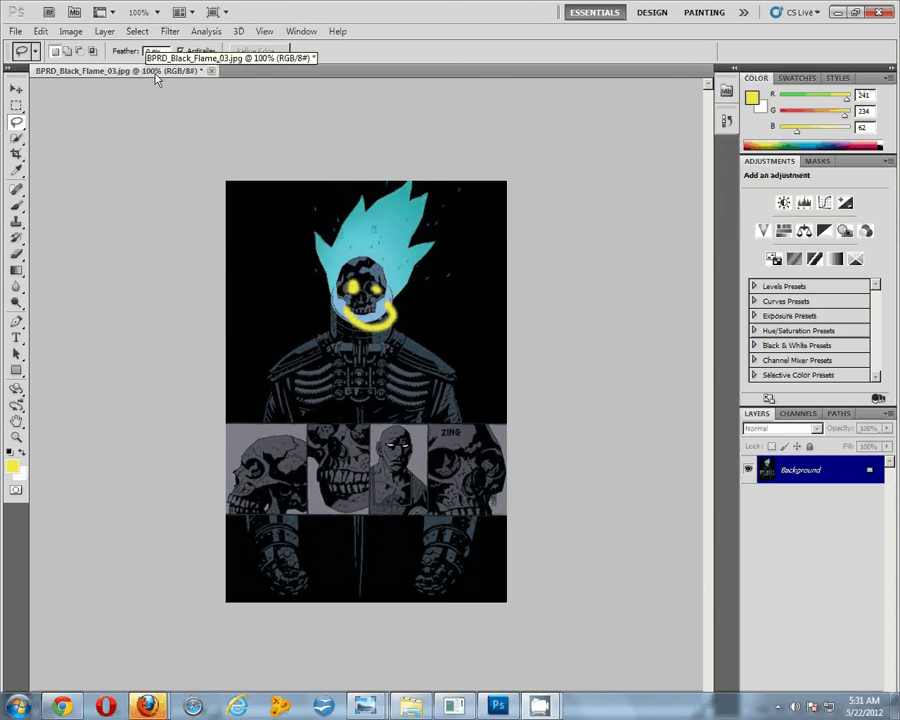
View the image zoomed in at 200% and fitted on screen, ending at actual pixels.
click(263, 33)
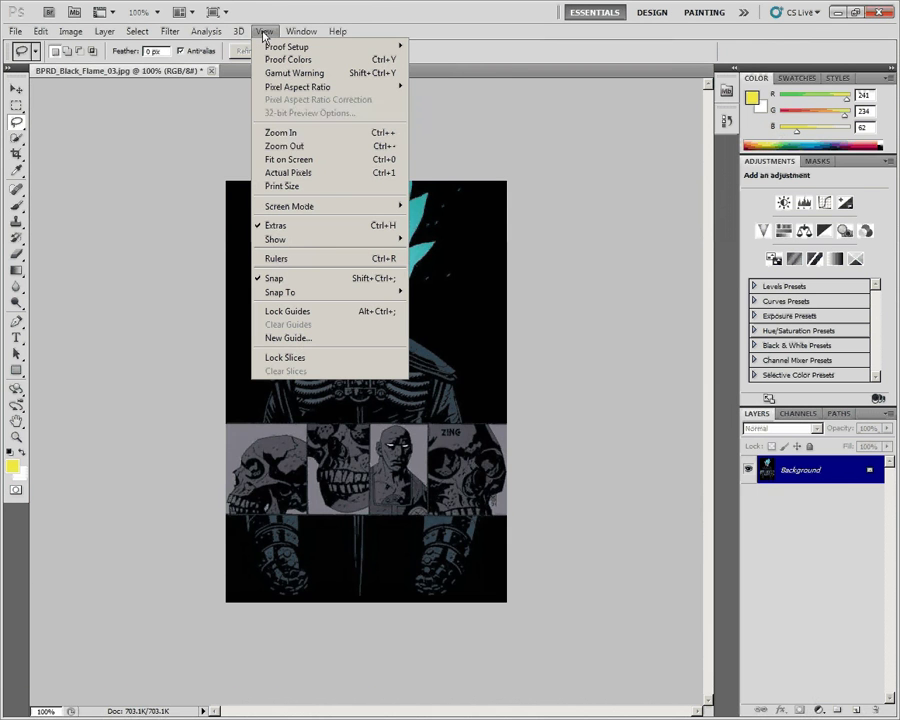
click(284, 132)
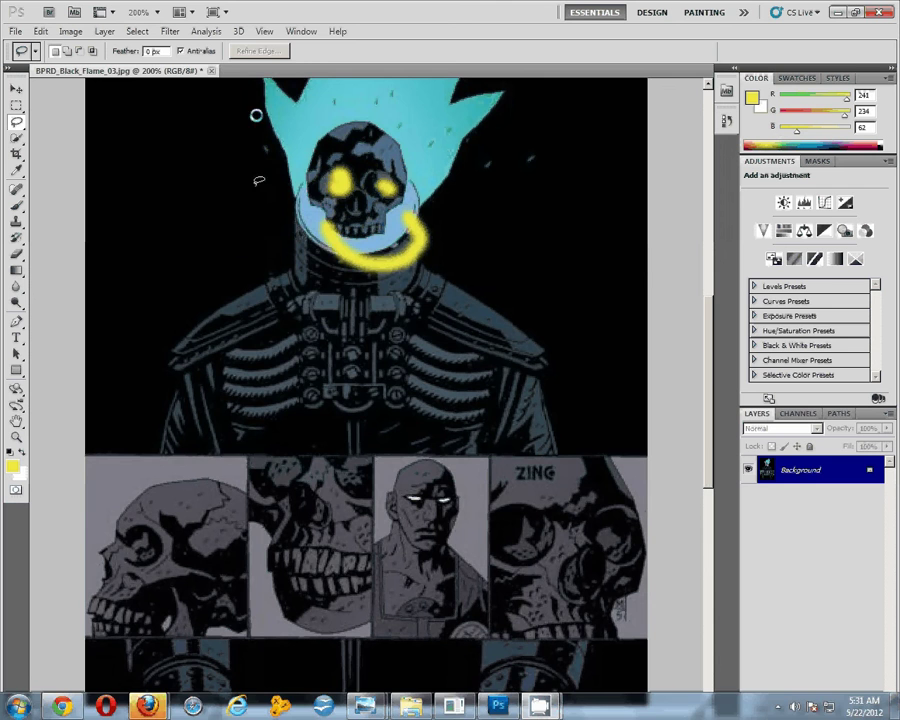
click(264, 32)
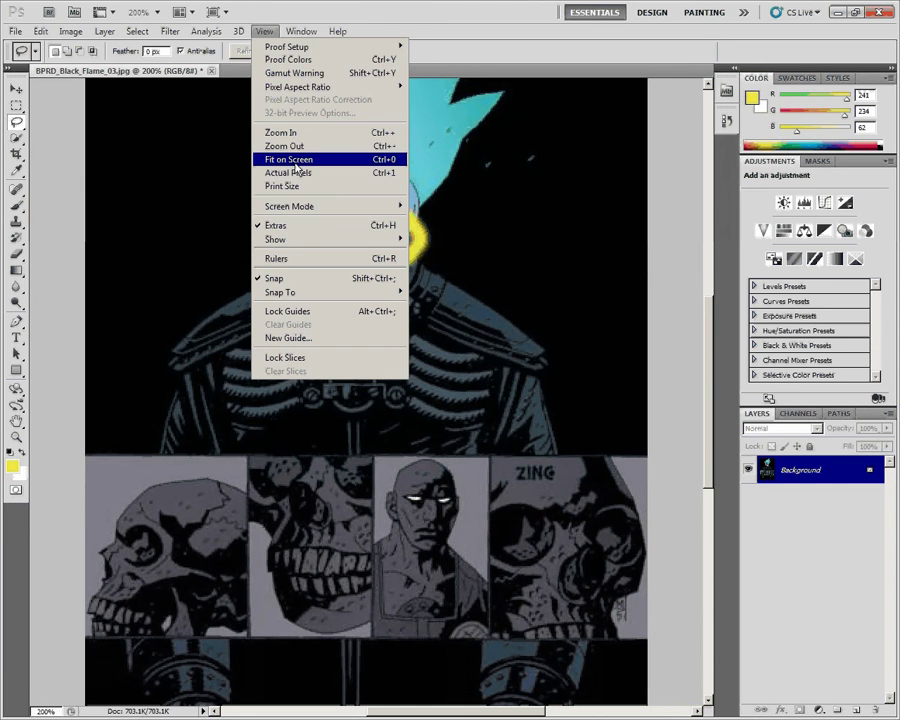
click(296, 161)
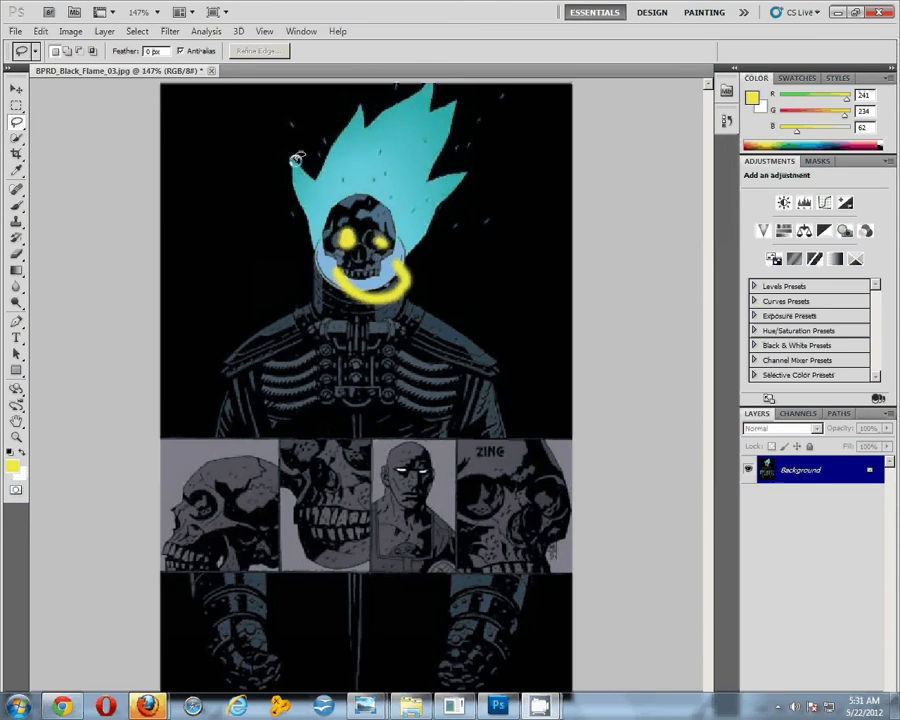
click(264, 32)
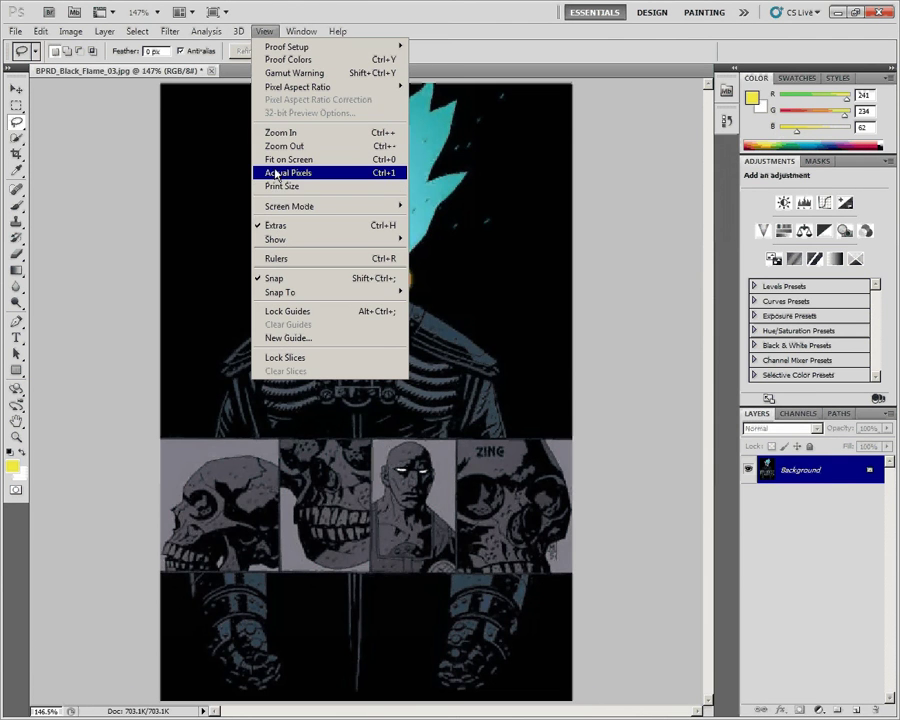
click(274, 174)
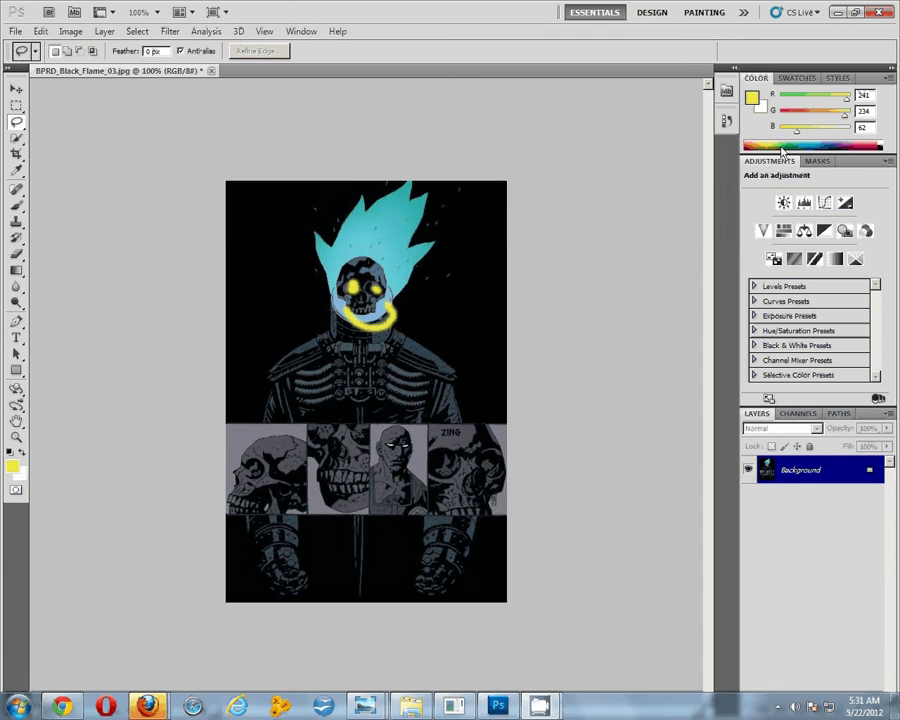
Look over the list of available panels and the Color panel's slider and spectrum options.
click(302, 31)
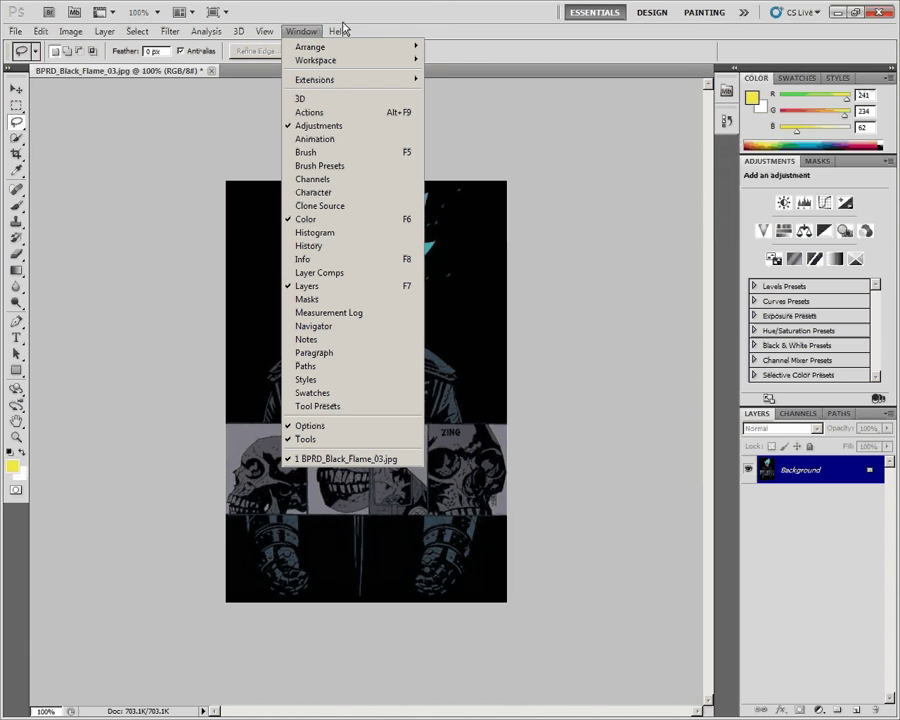
click(620, 158)
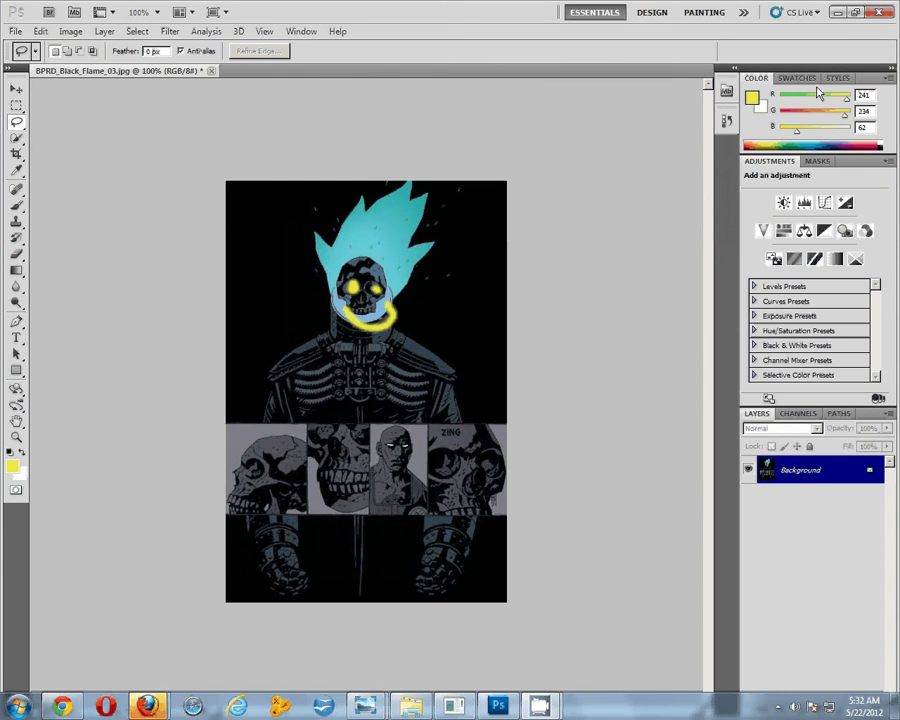
click(888, 78)
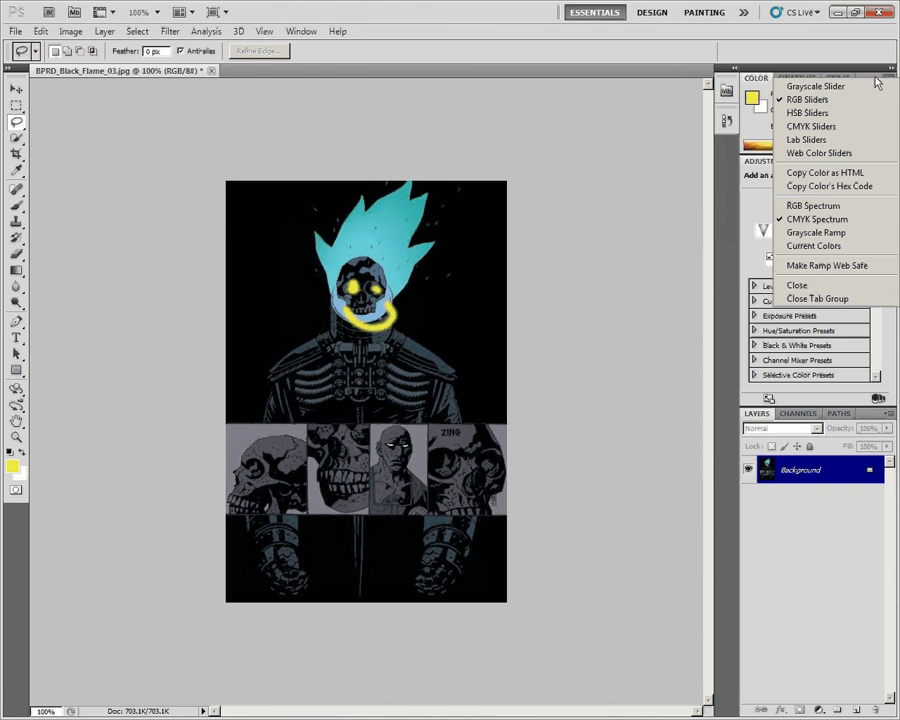
click(888, 80)
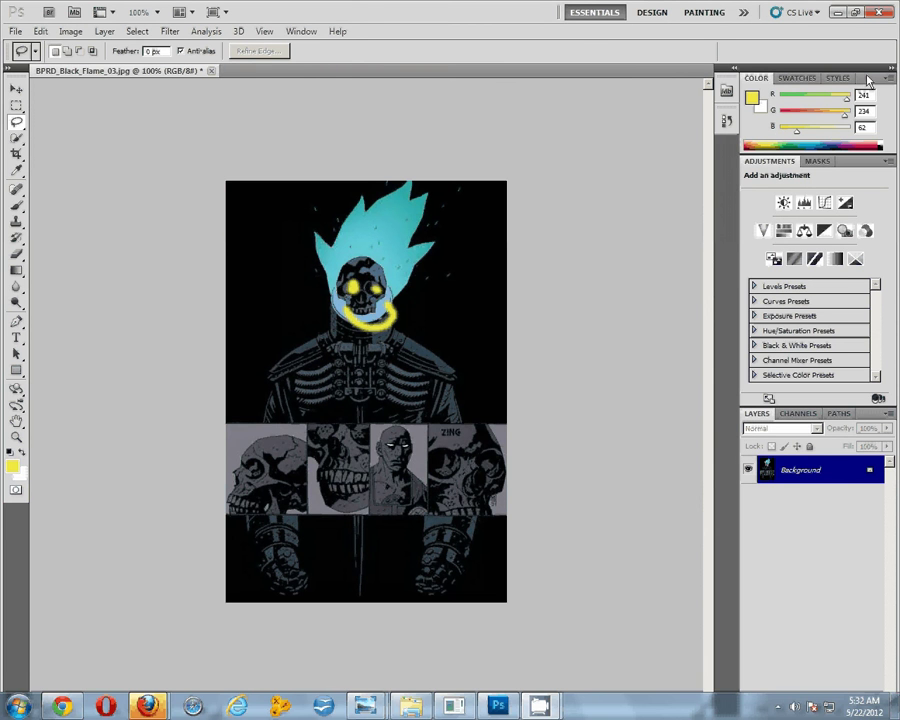
click(888, 78)
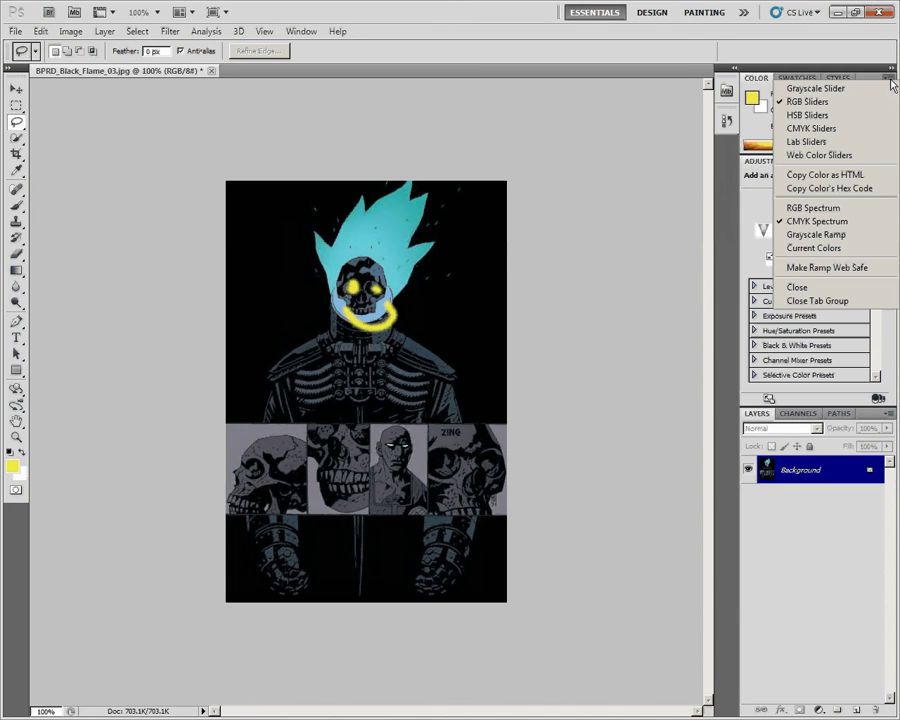
Detach the Adjustments panel from its dock, look at its options and close the panel.
click(889, 80)
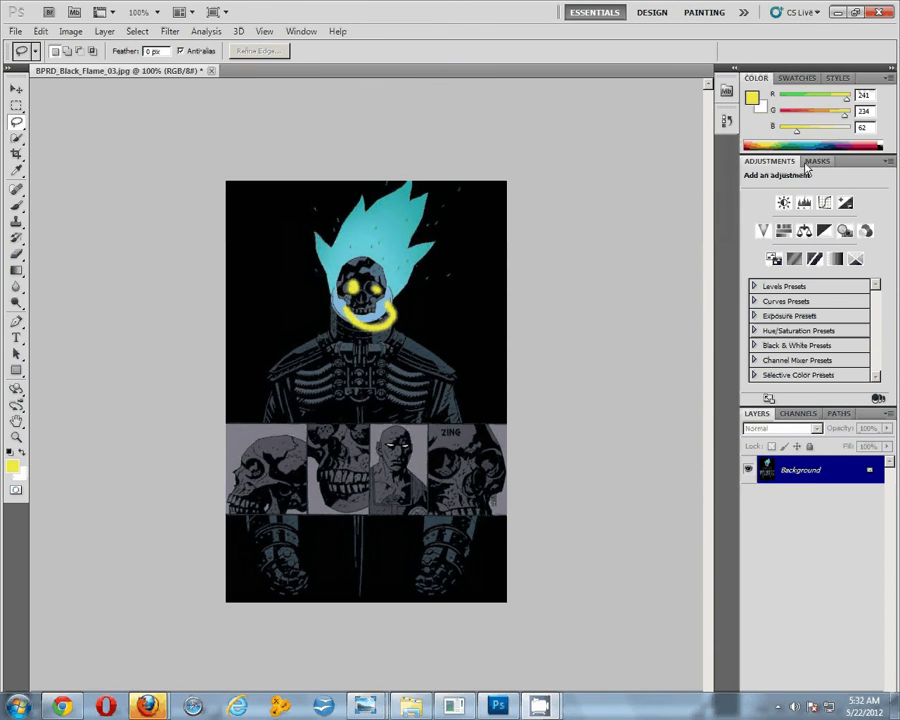
drag(793, 161, 671, 170)
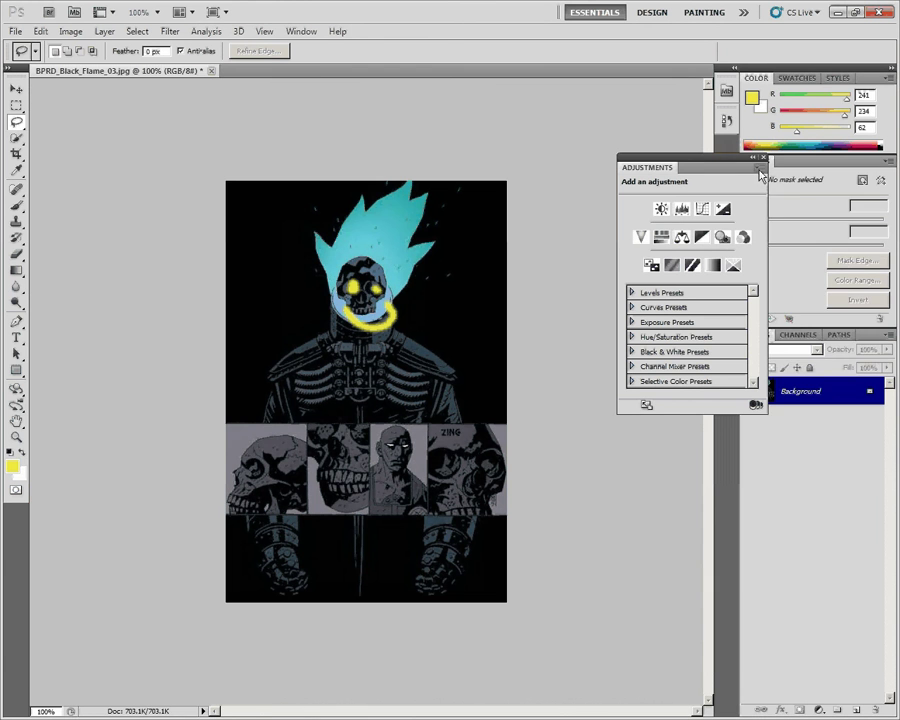
click(760, 168)
click(760, 171)
click(764, 162)
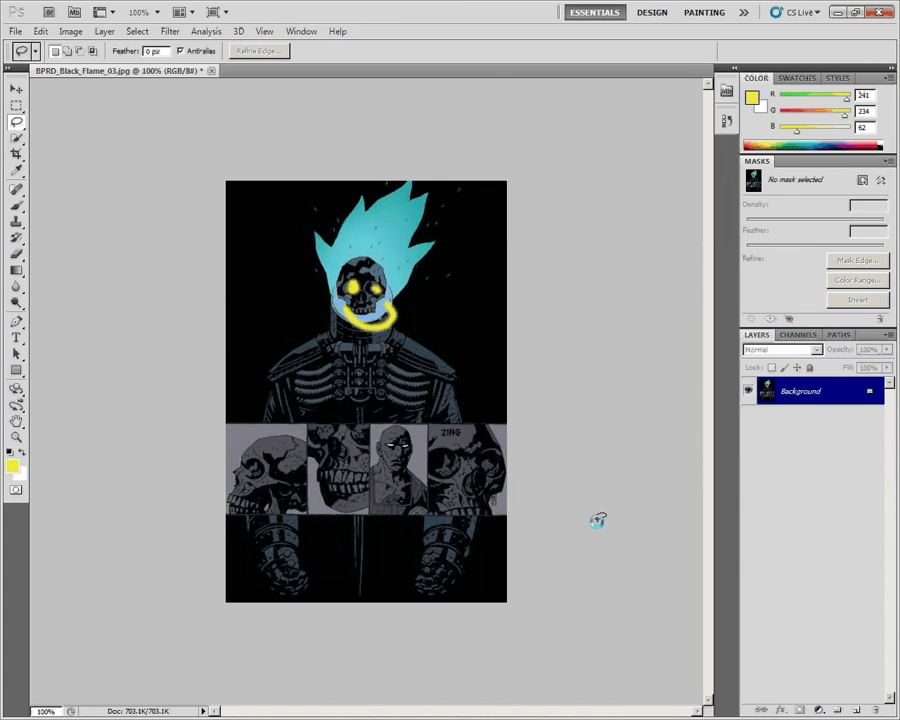
Close BPRD_Black_Flame_03.jpg without saving the changes.
click(17, 33)
click(18, 34)
click(211, 71)
click(452, 283)
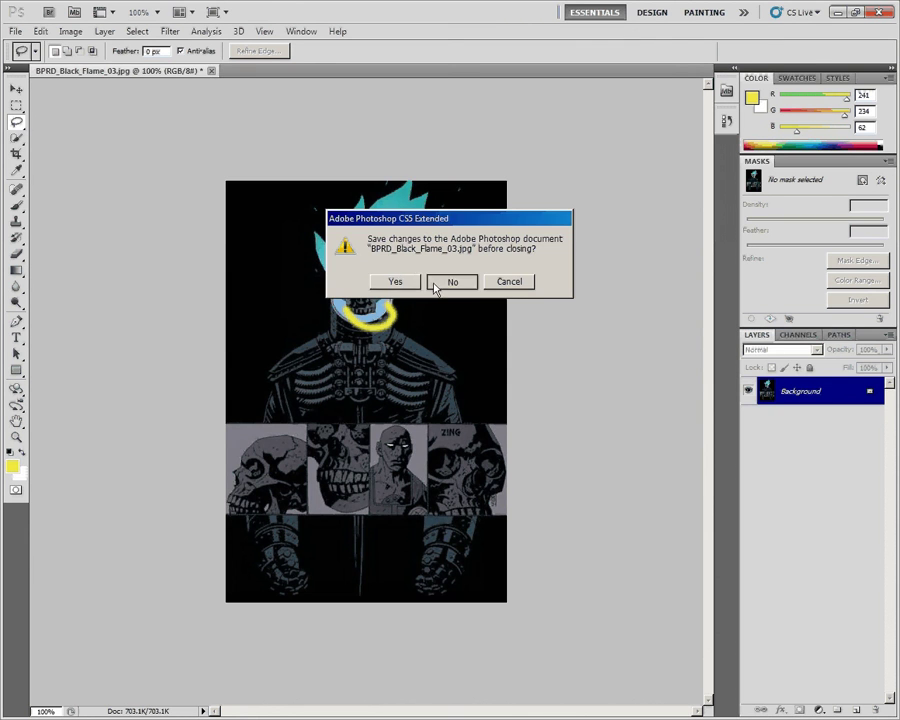
Open the image ESPN_Control Room.jpg from the Desktop.
click(15, 33)
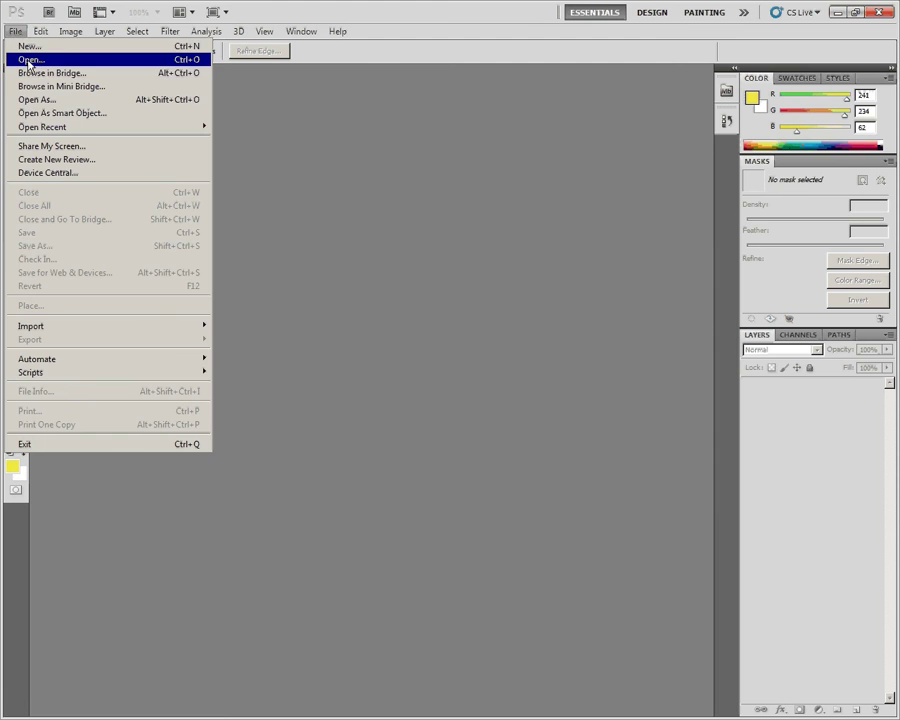
click(29, 60)
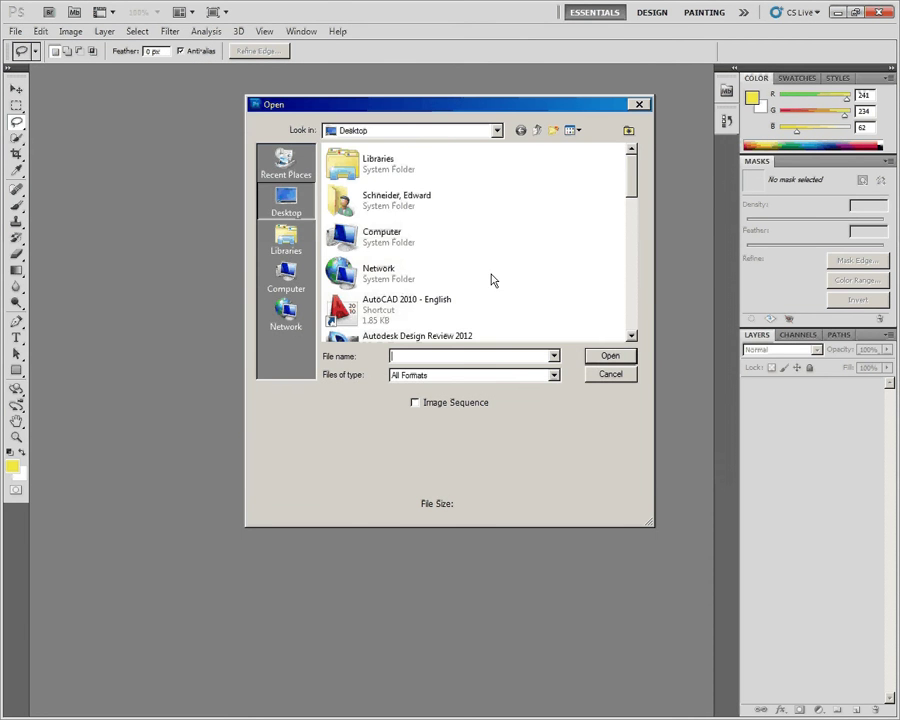
drag(635, 179, 622, 267)
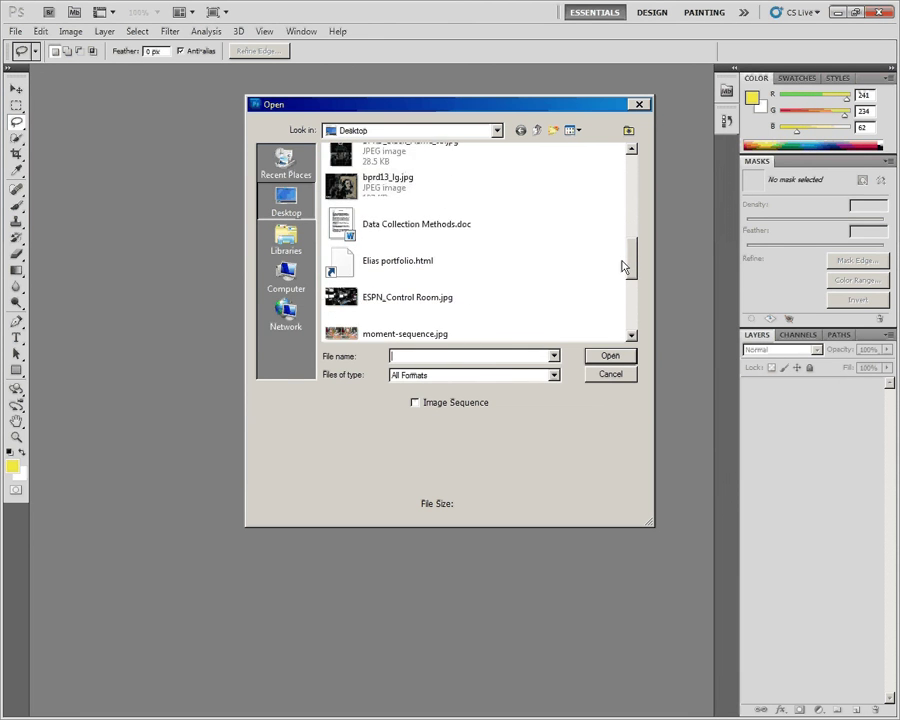
click(436, 279)
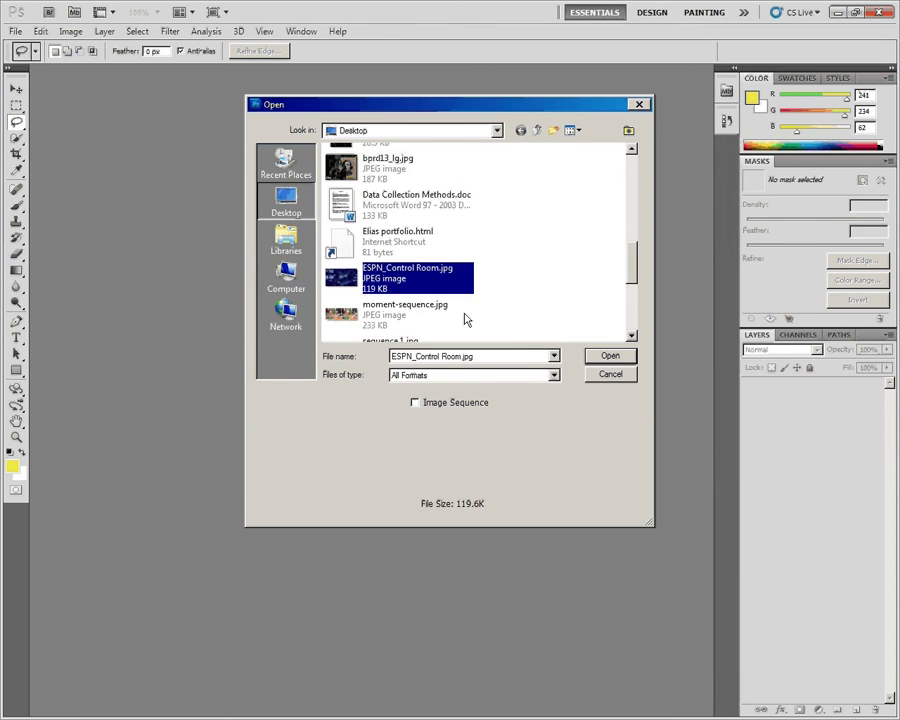
click(611, 357)
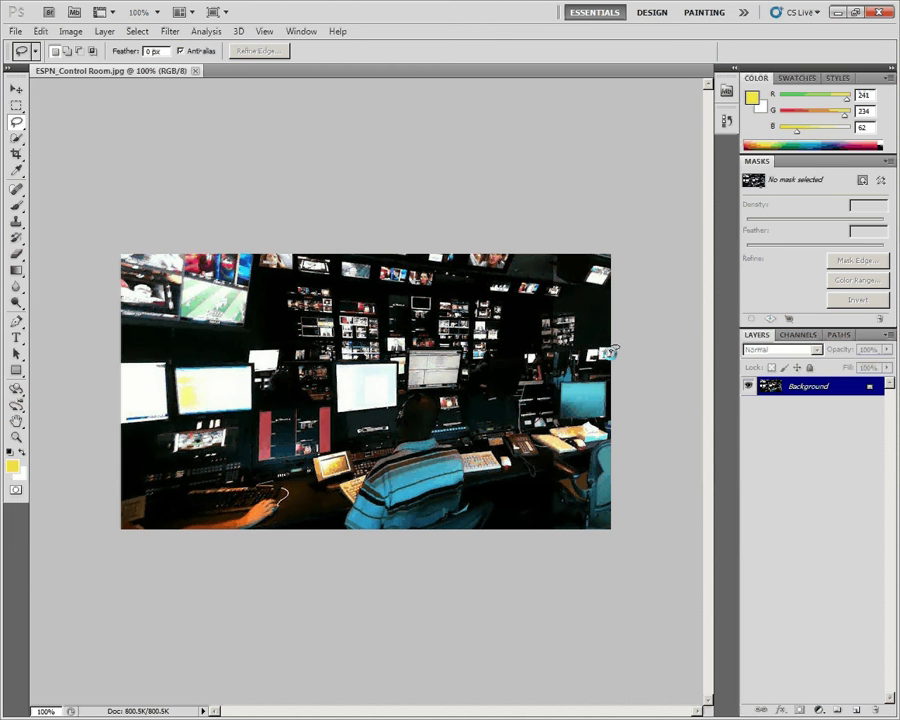
Open BPRD_Black_Flame_03.jpg from the Desktop as a second document and compare the two images, ending on the comic cover.
click(16, 31)
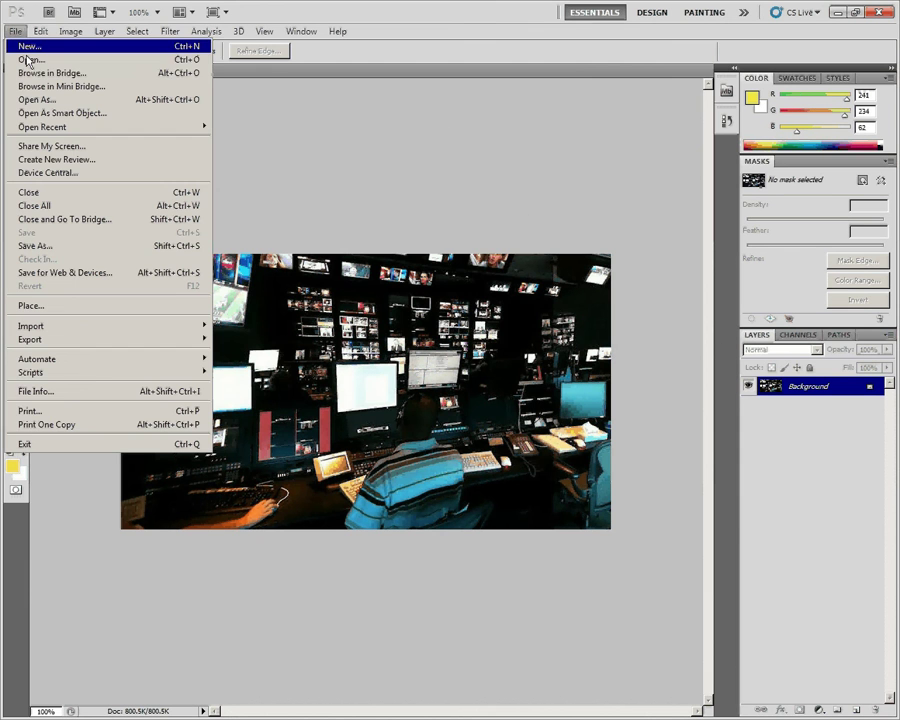
click(31, 60)
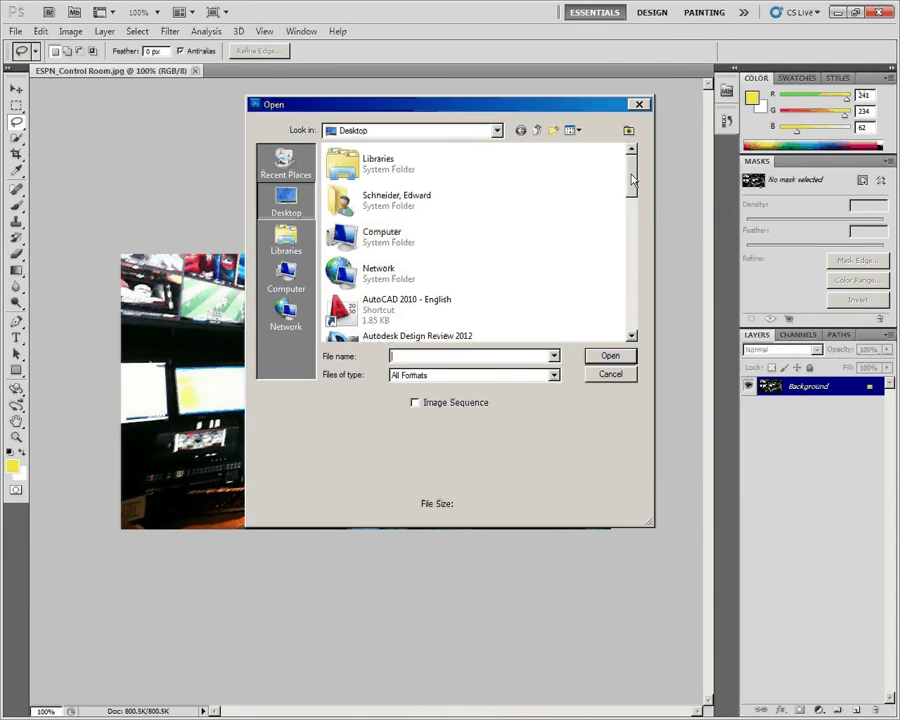
drag(632, 180, 627, 237)
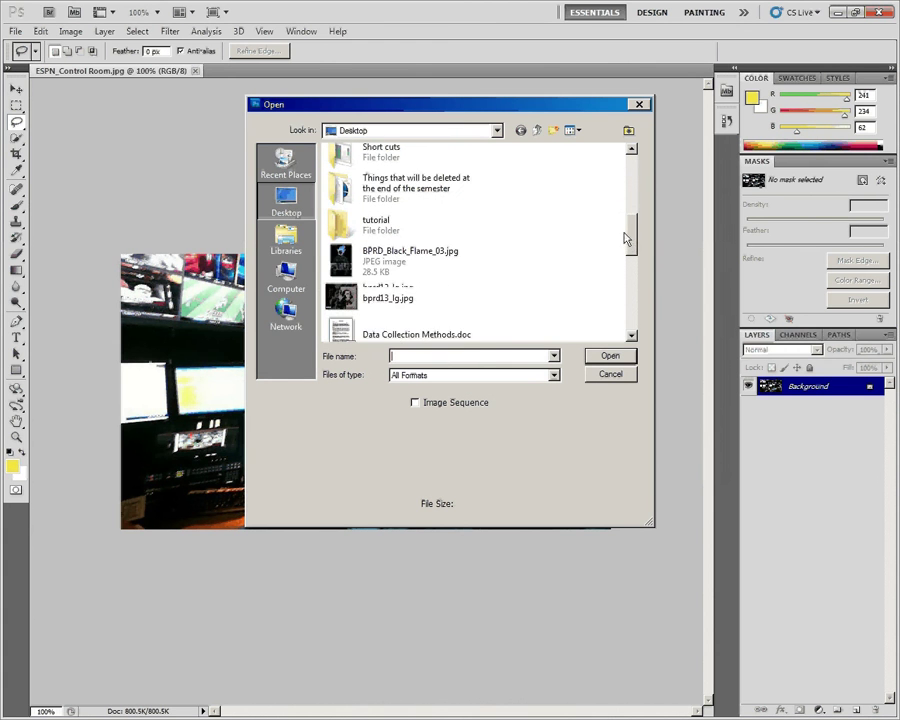
click(444, 257)
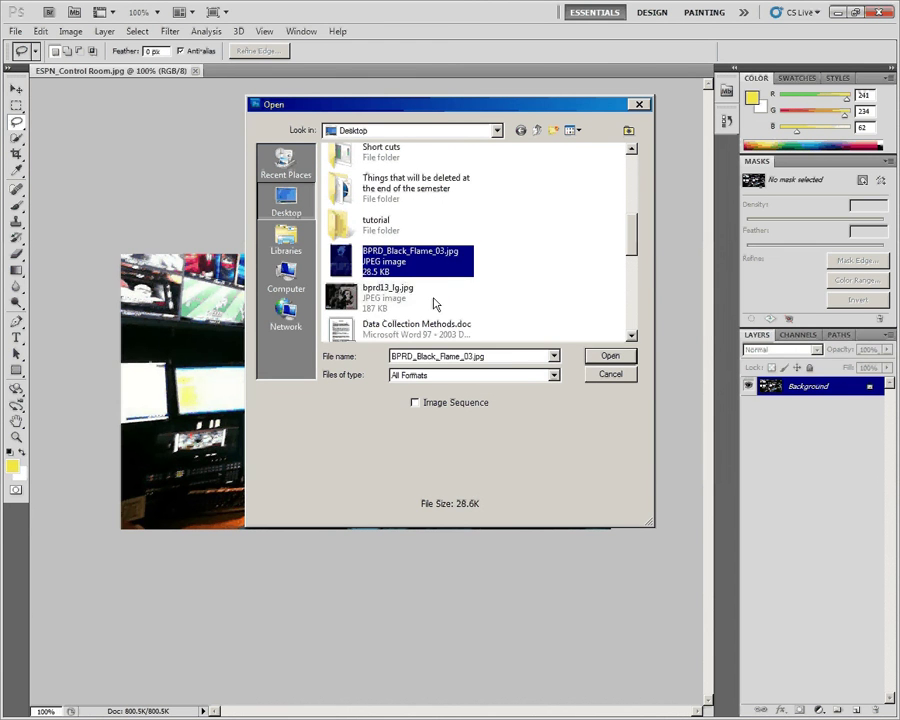
click(608, 357)
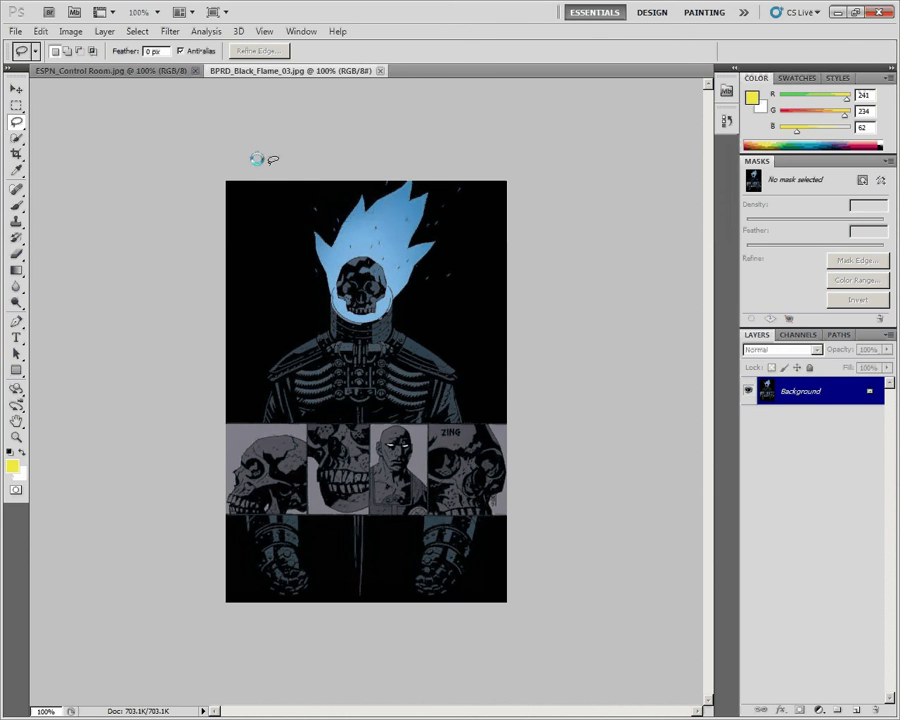
click(79, 71)
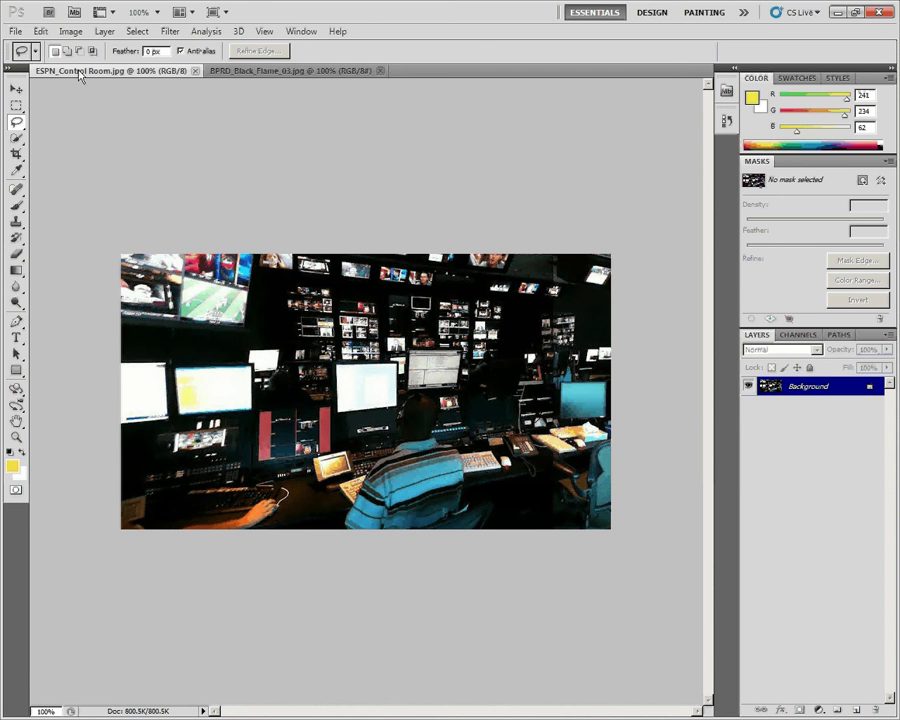
click(251, 76)
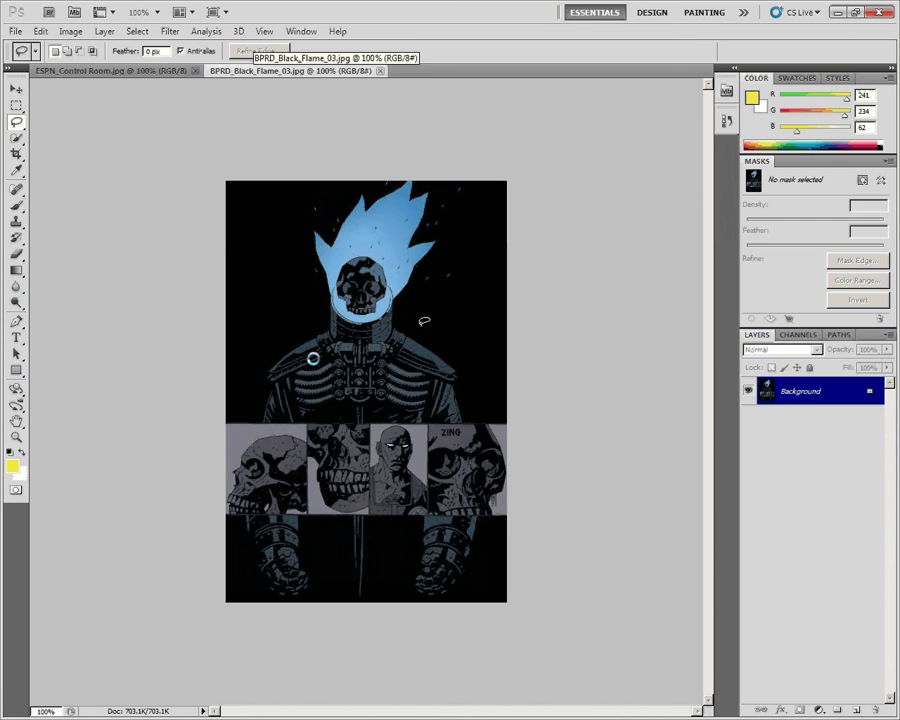
Select the armoured figure's torso, skull and entire blue flame with the Quick Selection tool at brush size 30.
click(17, 139)
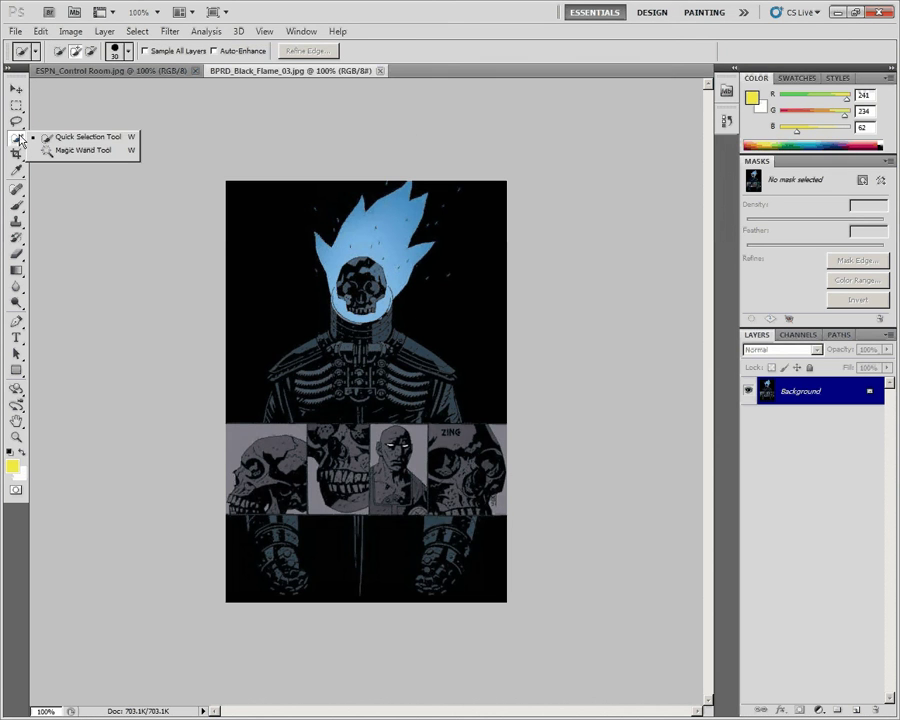
click(88, 138)
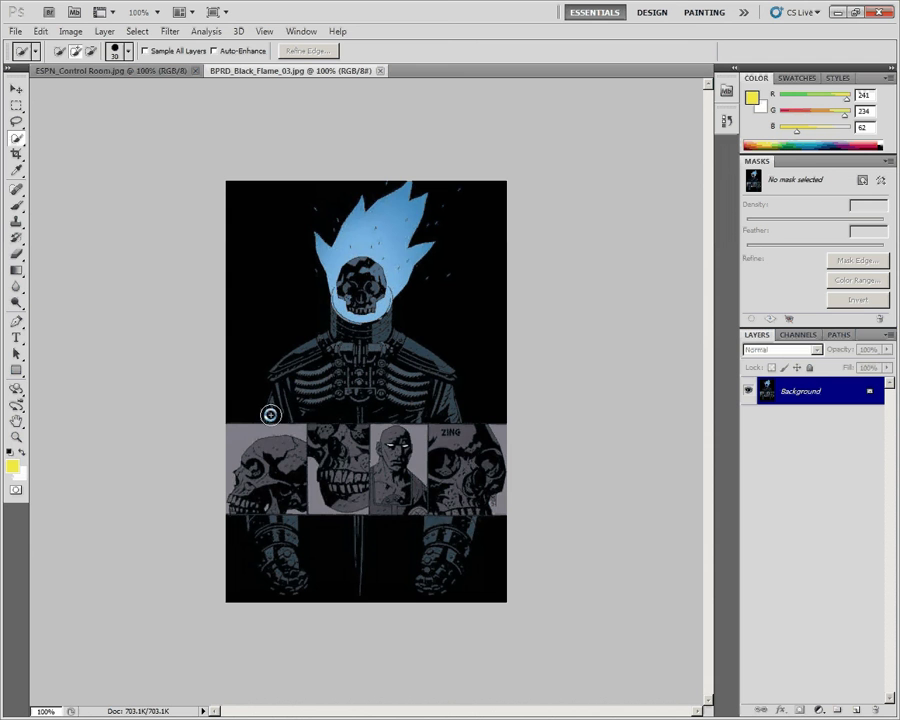
mouse_move(277, 418)
mouse_down()
mouse_move(283, 375)
mouse_move(325, 346)
mouse_move(340, 320)
mouse_move(346, 248)
mouse_move(352, 297)
mouse_move(384, 320)
mouse_move(382, 349)
mouse_move(391, 347)
mouse_up()
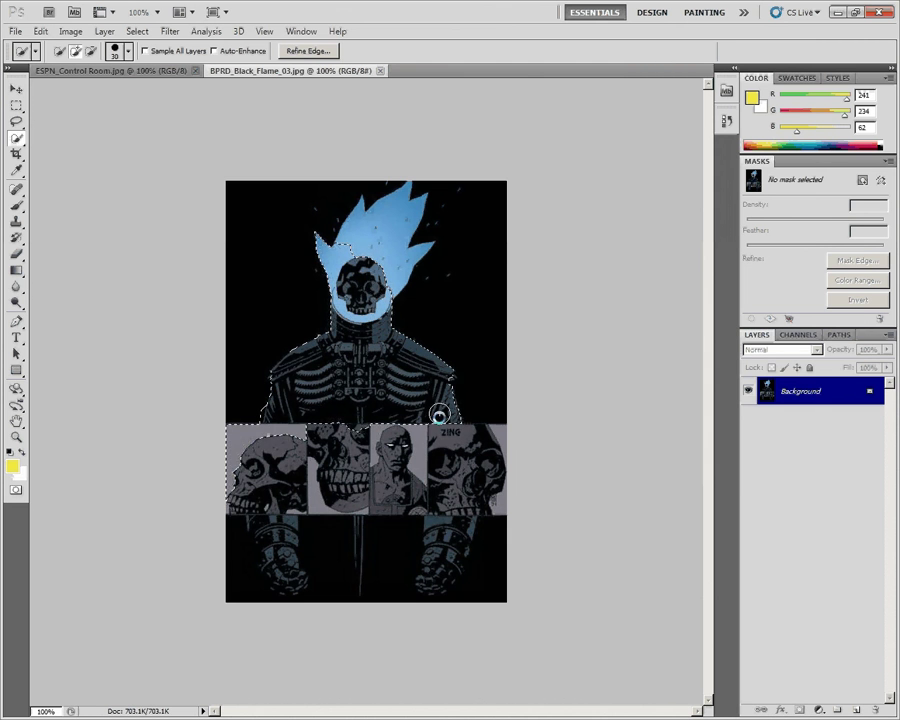
drag(355, 256, 362, 229)
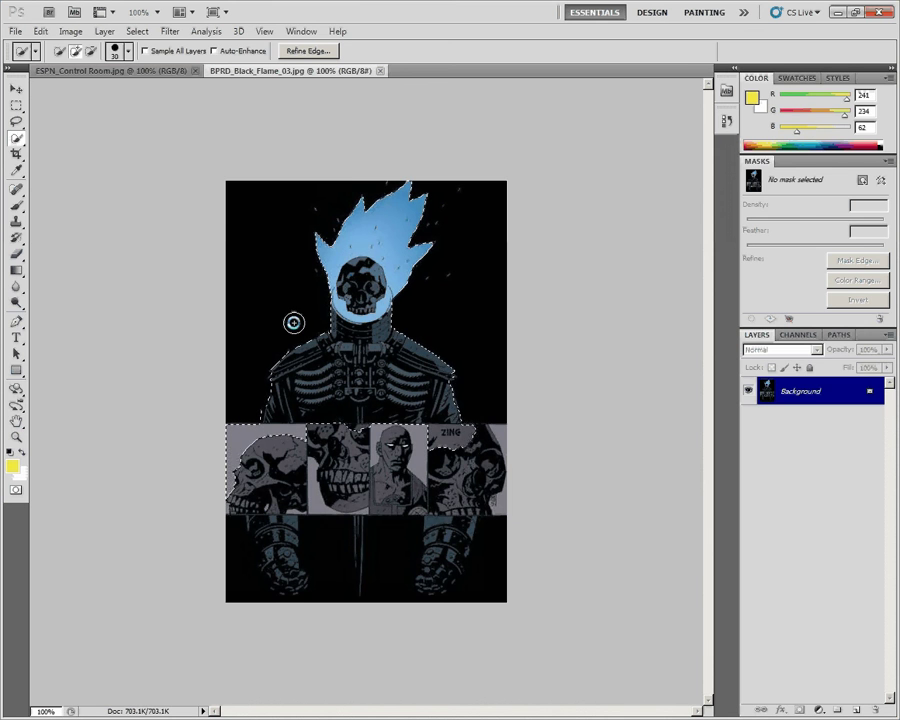
Add a small rectangular area beside the figure to the selection with the Rectangular Marquee, and subtract it again.
click(16, 105)
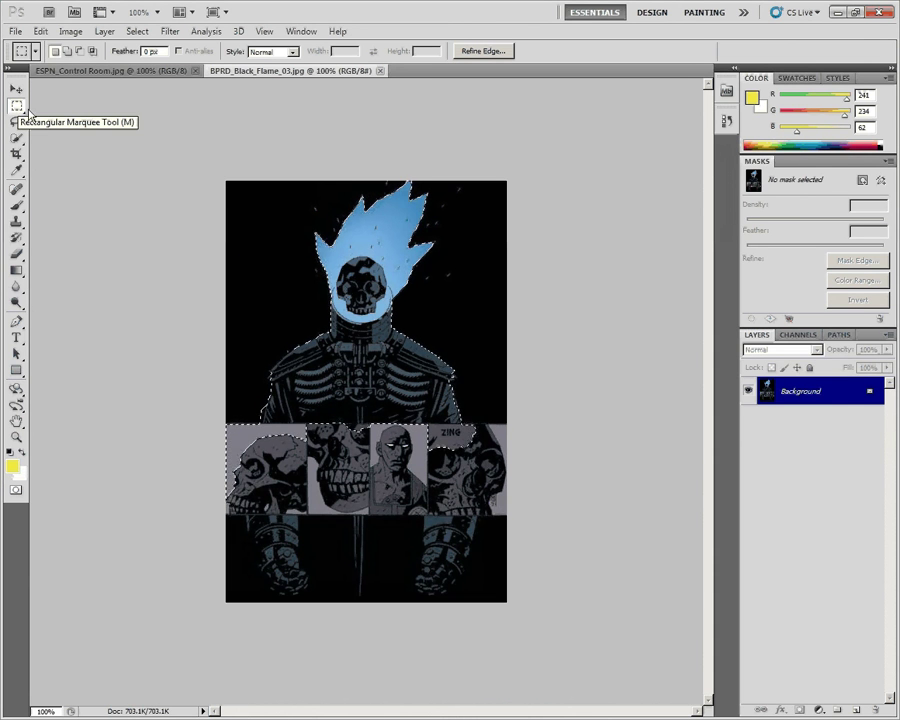
drag(251, 292, 291, 330)
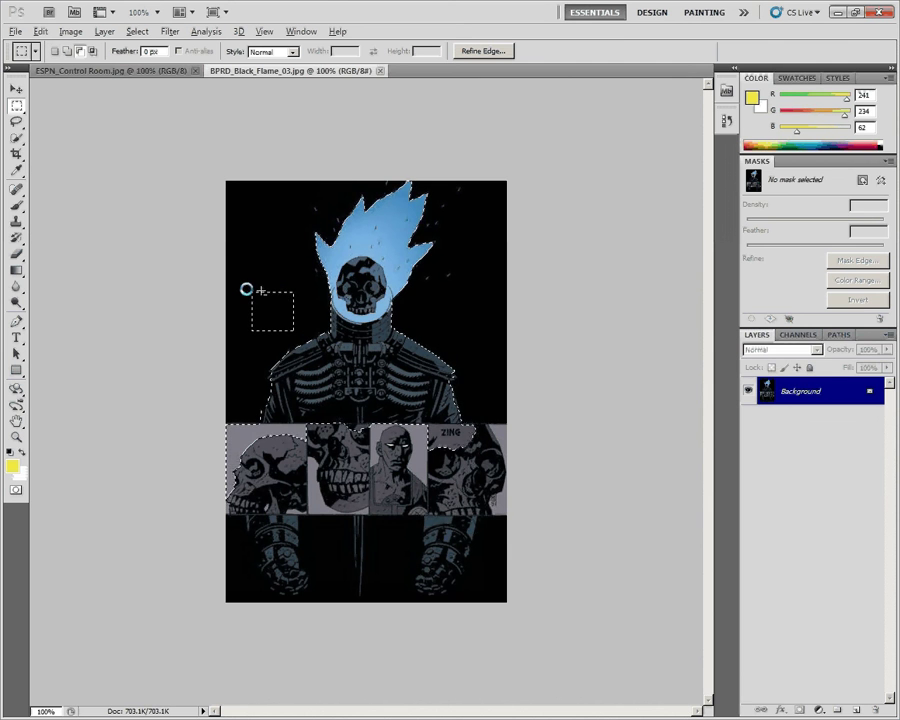
key(alt)
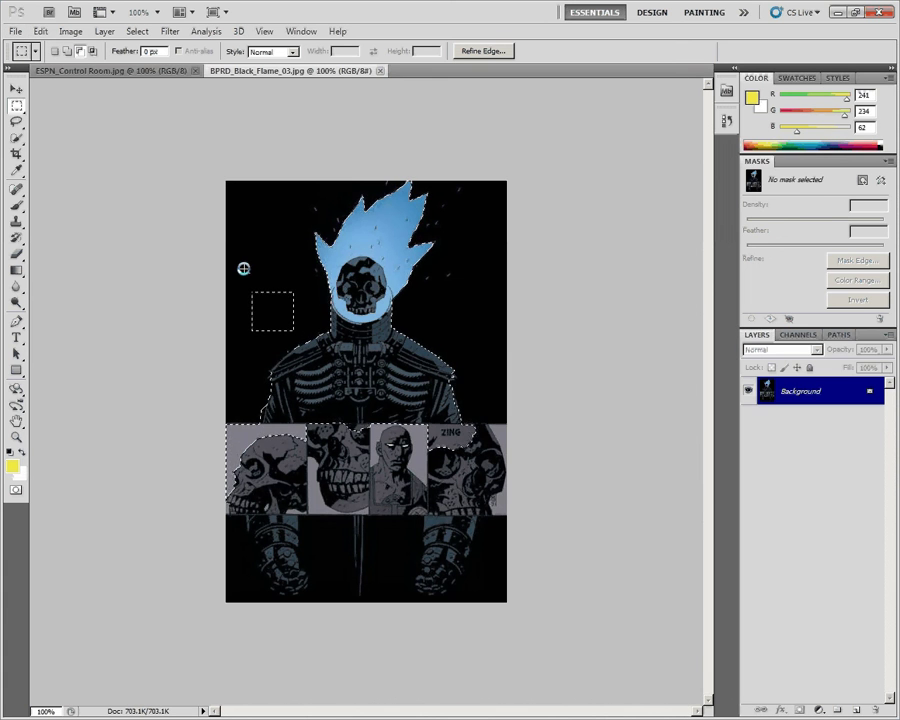
drag(243, 268, 296, 334)
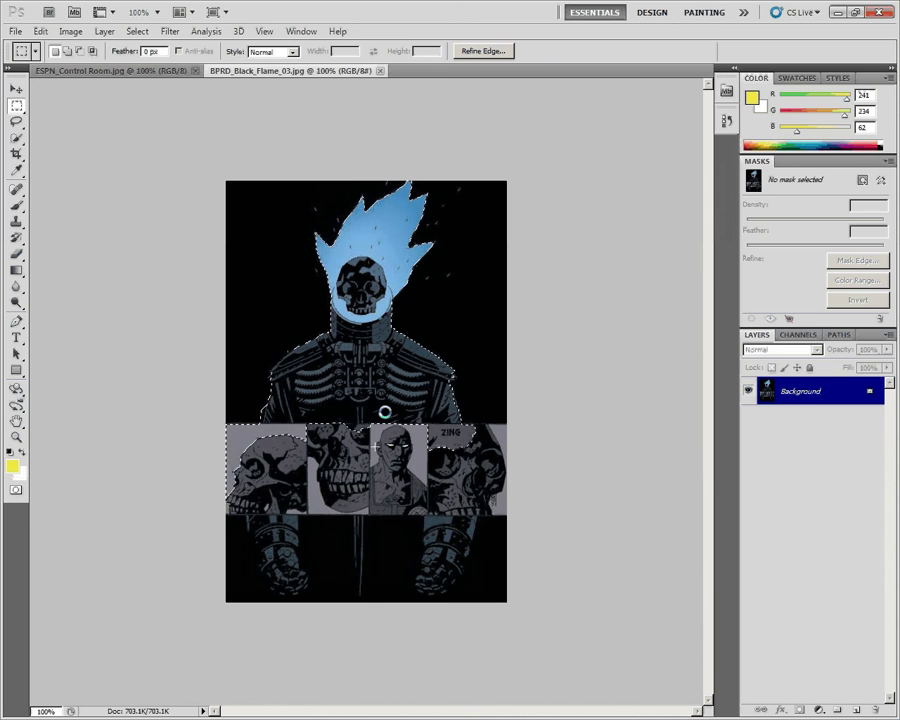
Subtract the strip of four comic panels below the torso from the selection with a rectangular marquee, and return to the Quick Selection tool.
key(shift)
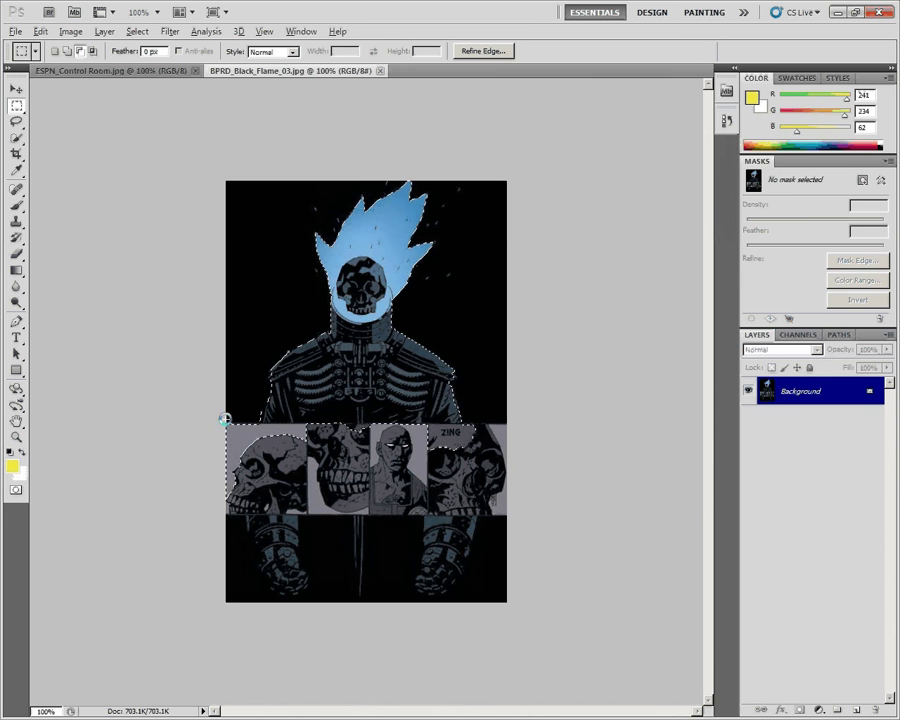
drag(228, 421, 516, 542)
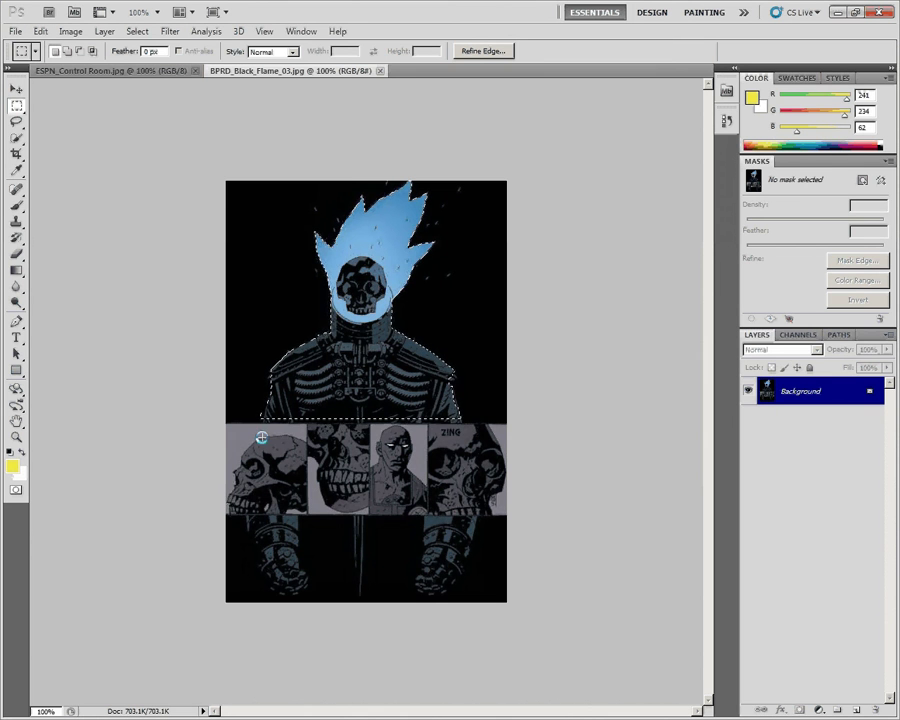
click(14, 125)
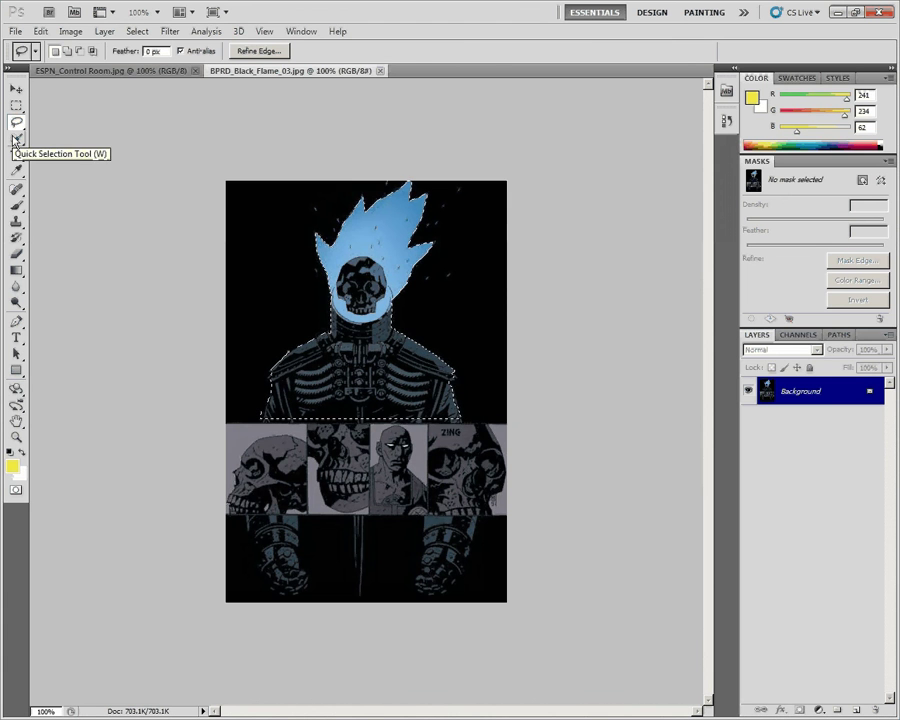
click(15, 141)
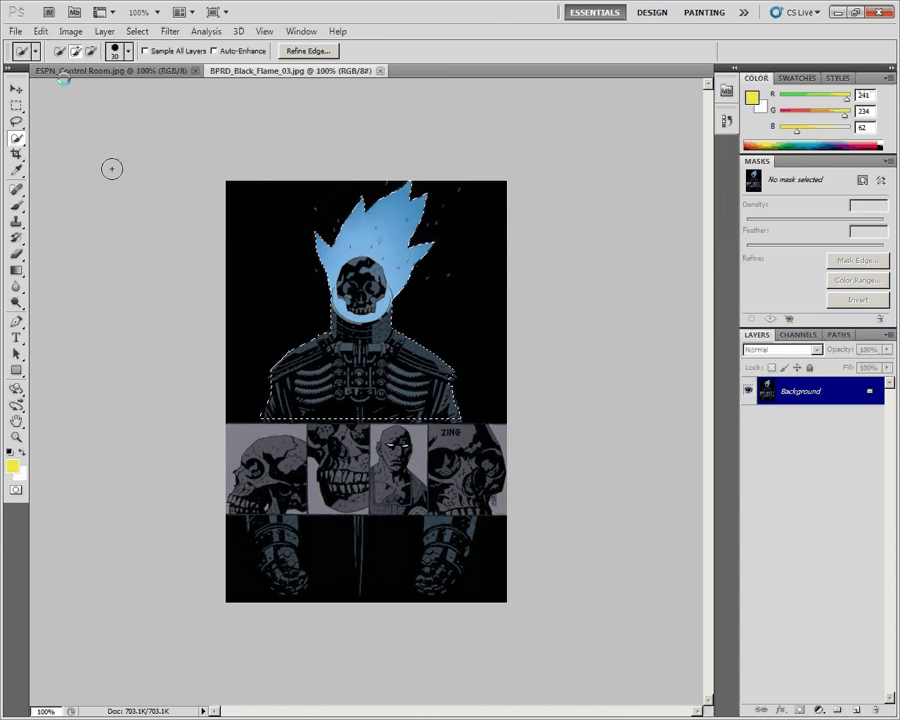
Copy the selected flaming figure and paste it into ESPN_Control Room.jpg as a new layer.
click(40, 31)
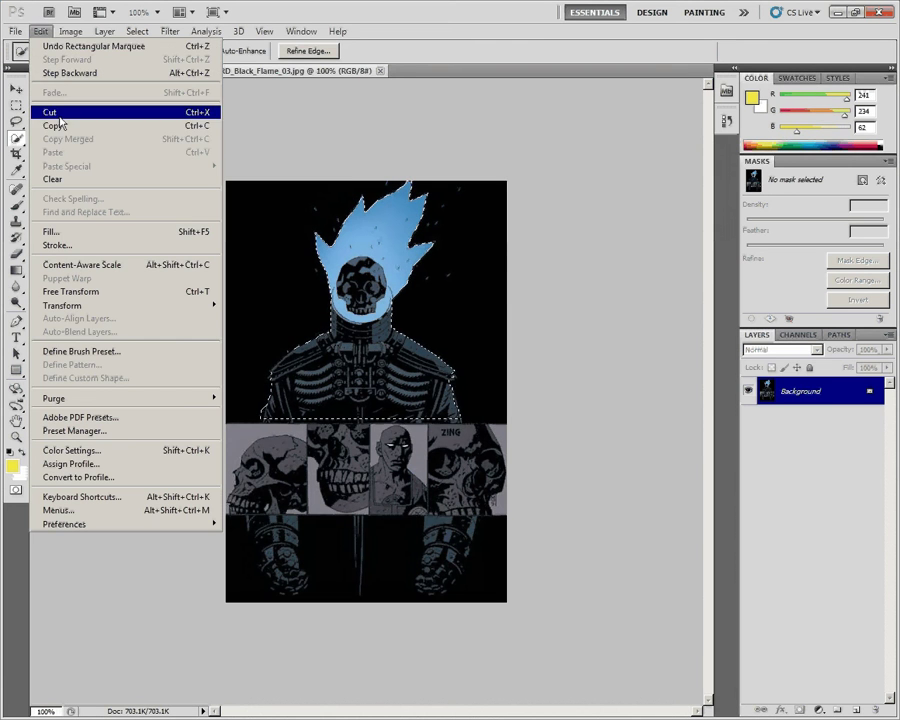
click(86, 125)
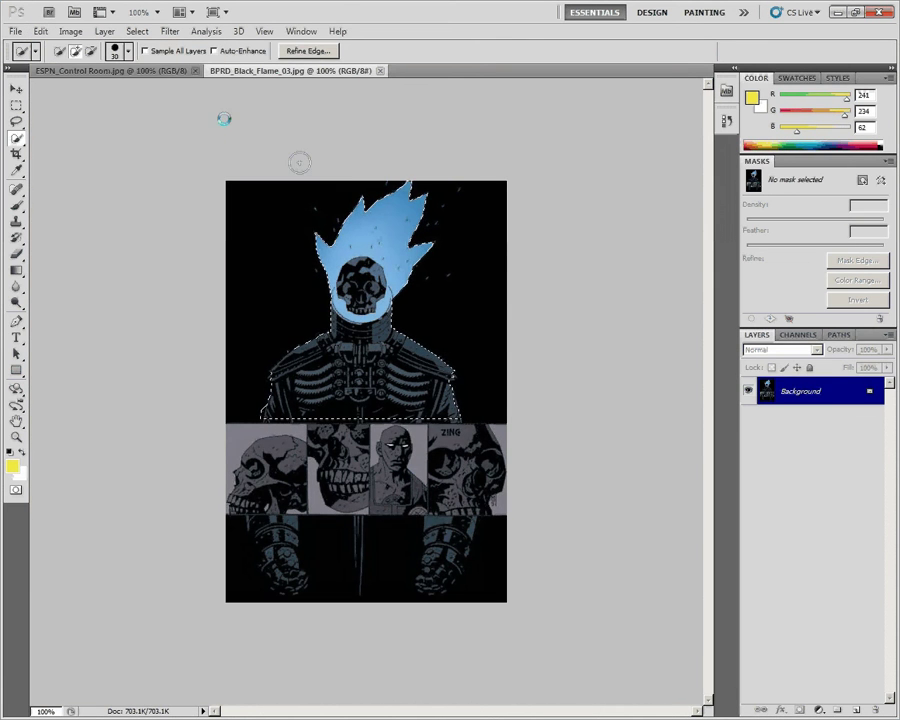
click(127, 73)
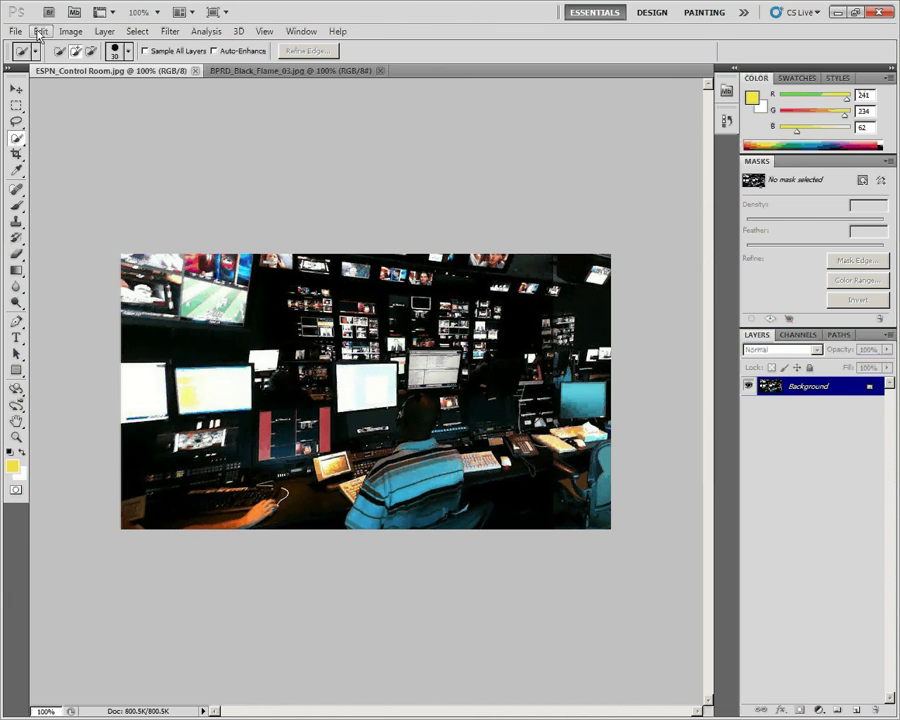
click(229, 72)
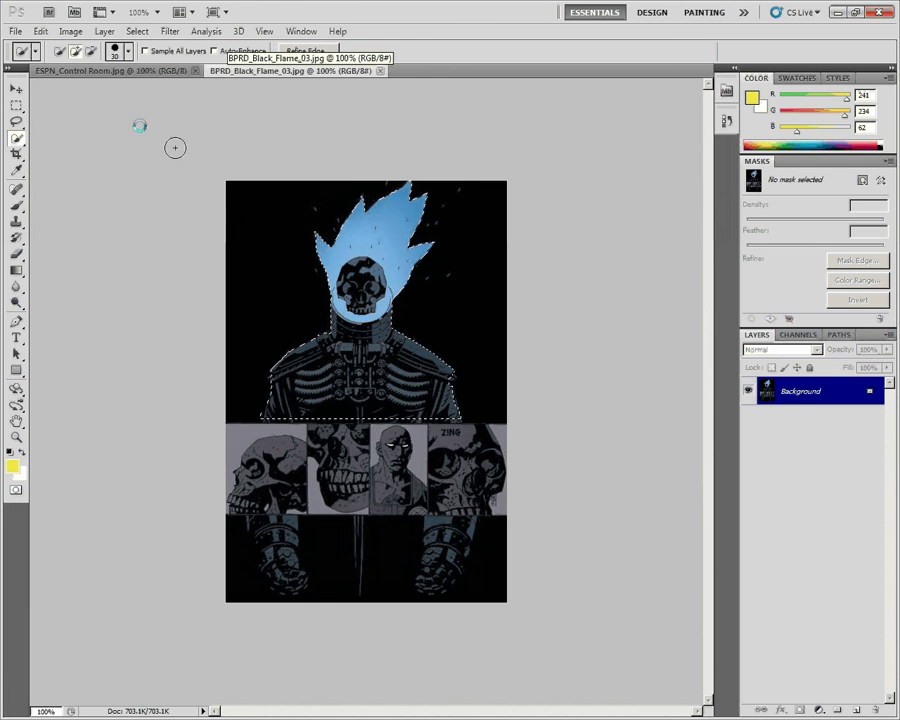
click(95, 73)
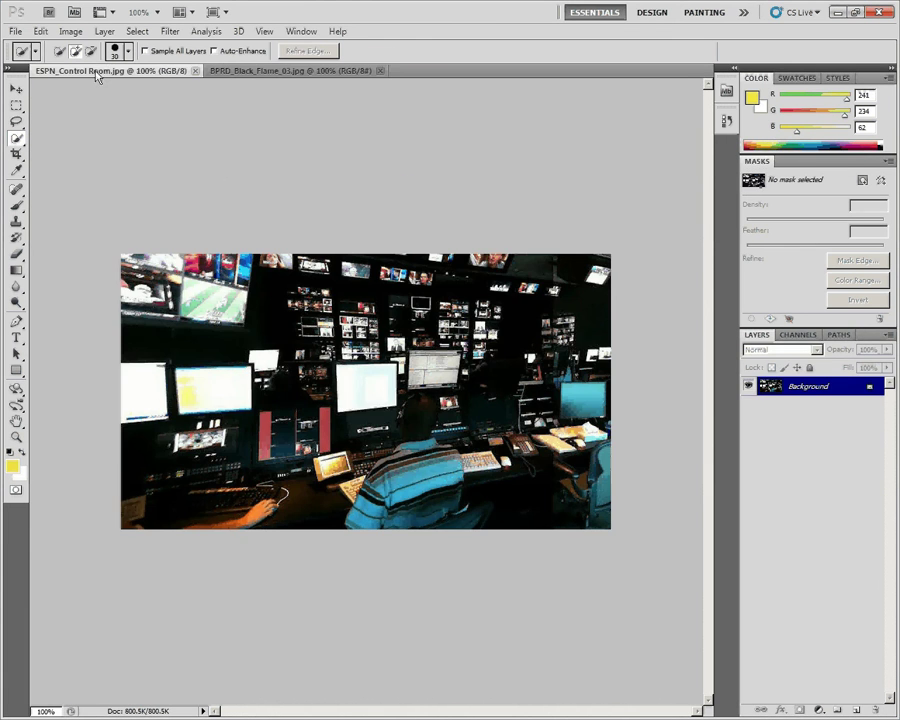
click(38, 32)
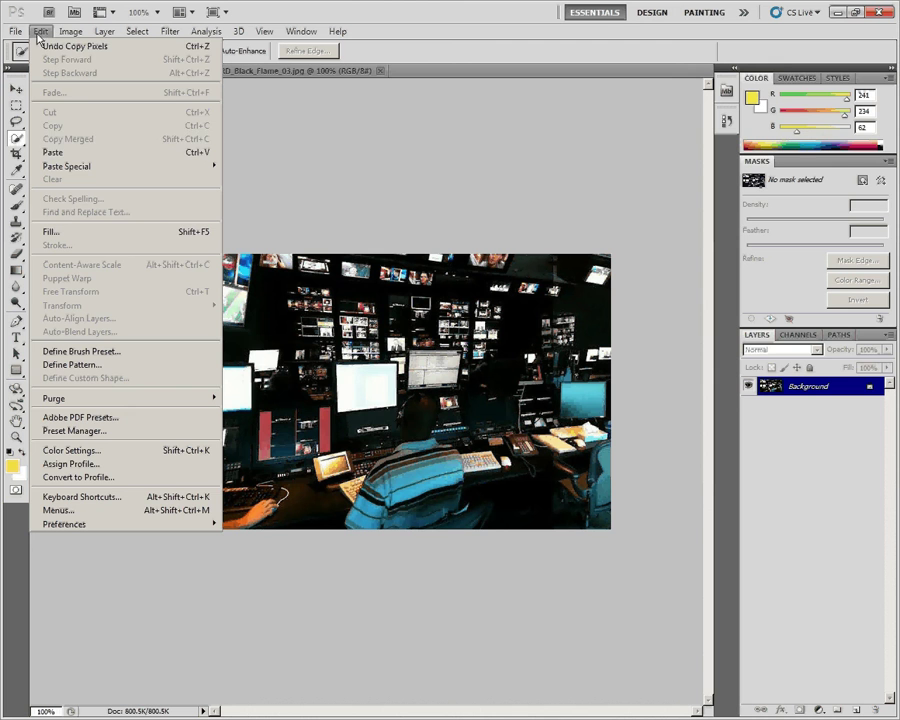
click(62, 152)
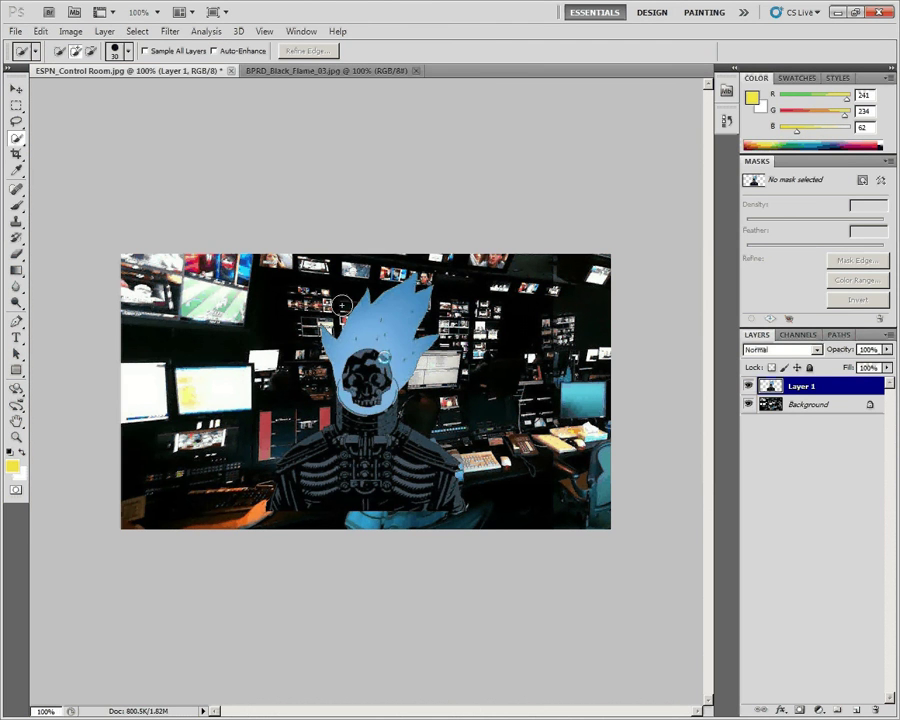
Move the pasted flaming figure with the Move tool into the lower-left part of the control room image, beside the man in the striped shirt.
click(14, 90)
drag(386, 477, 276, 485)
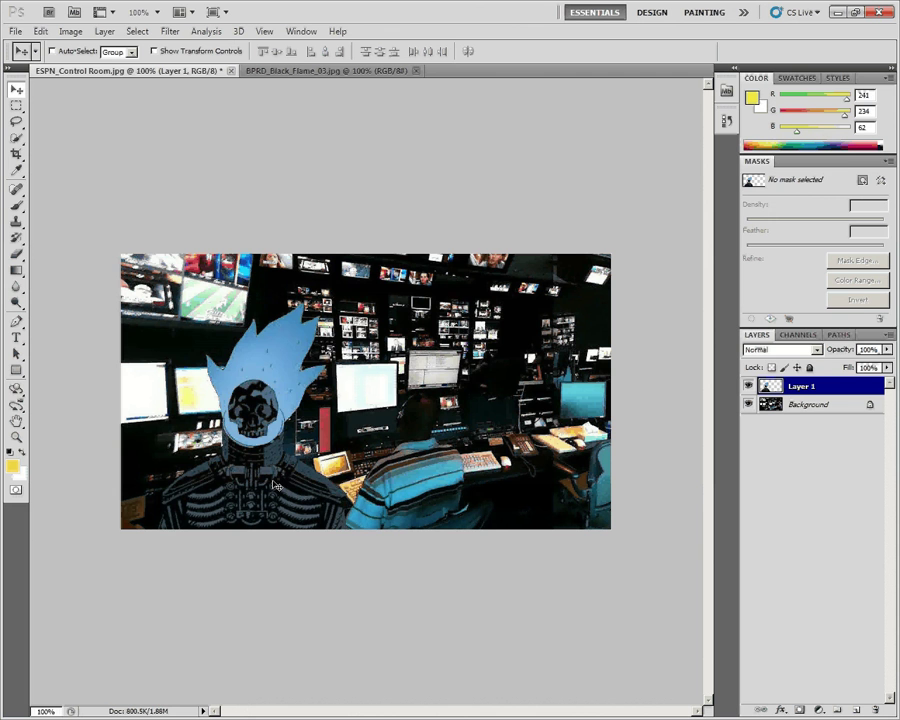
drag(276, 485, 276, 450)
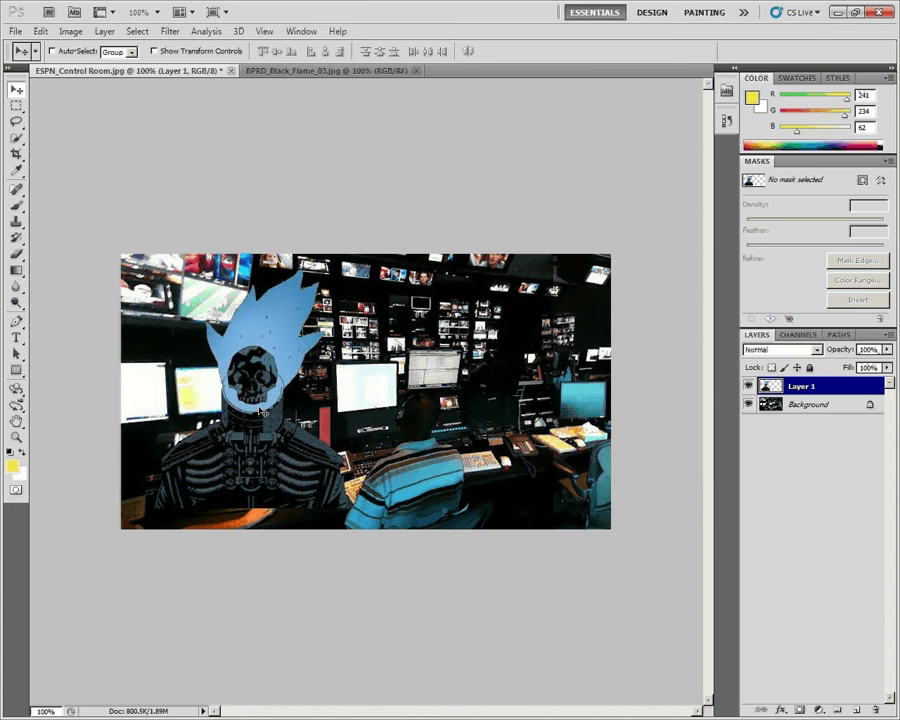
drag(262, 410, 287, 440)
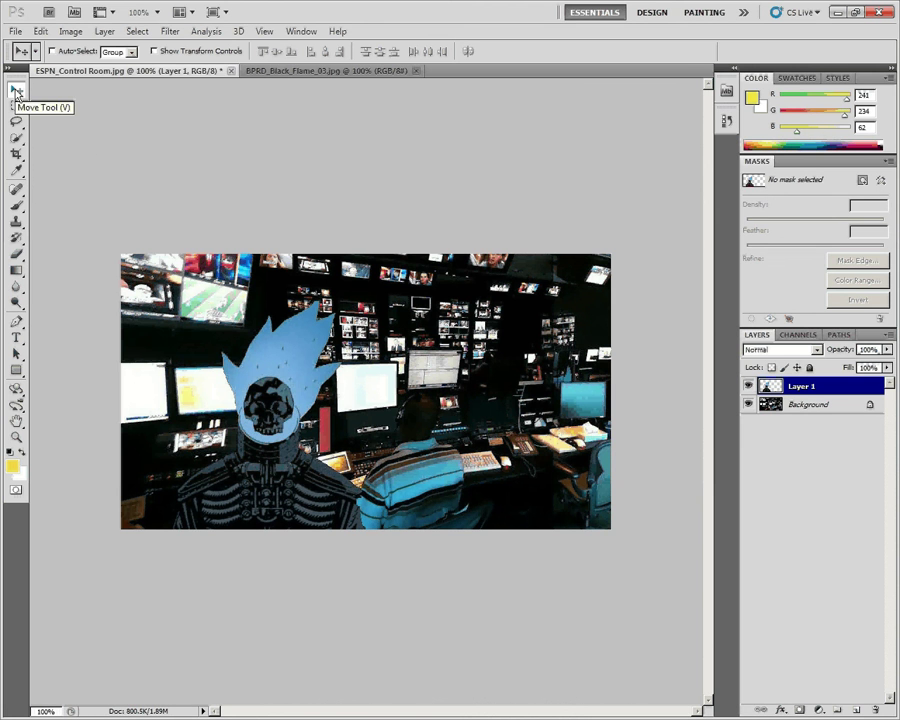
drag(278, 463, 253, 468)
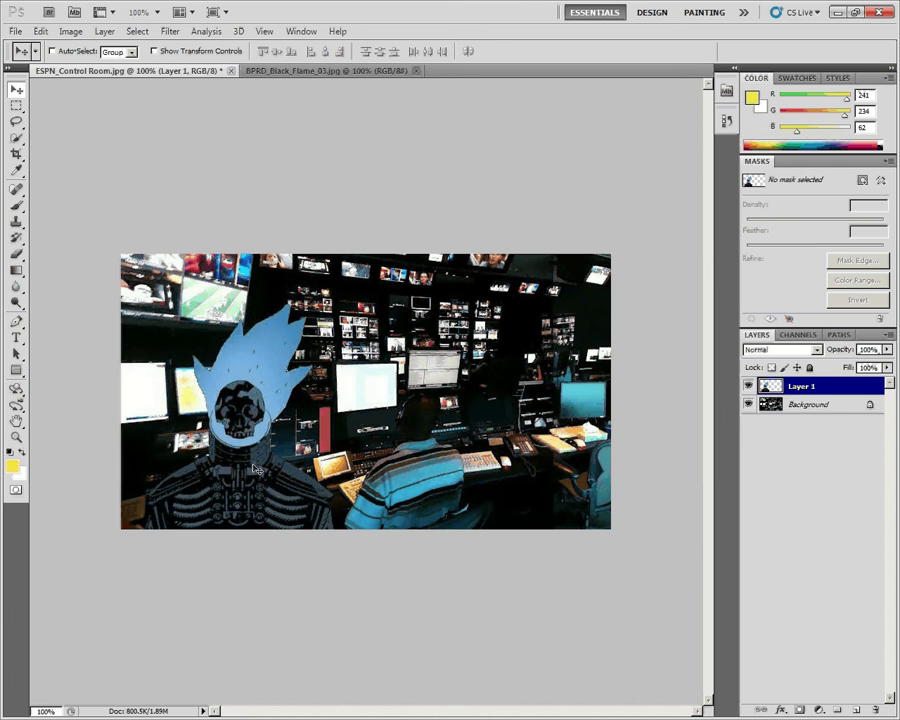
Close the Layers panel and show it again.
right_click(767, 340)
click(786, 343)
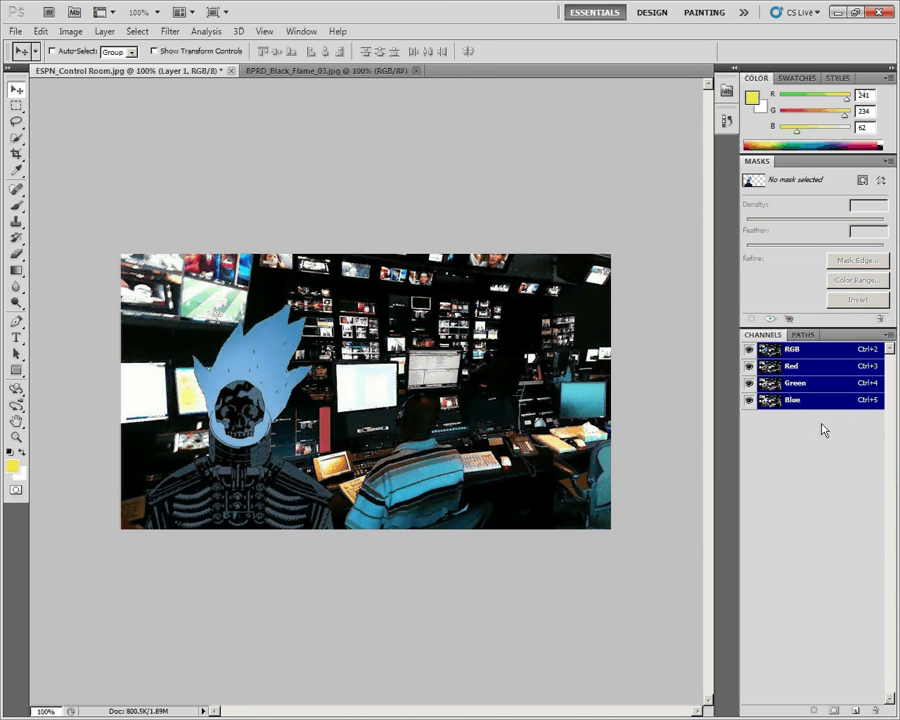
click(301, 31)
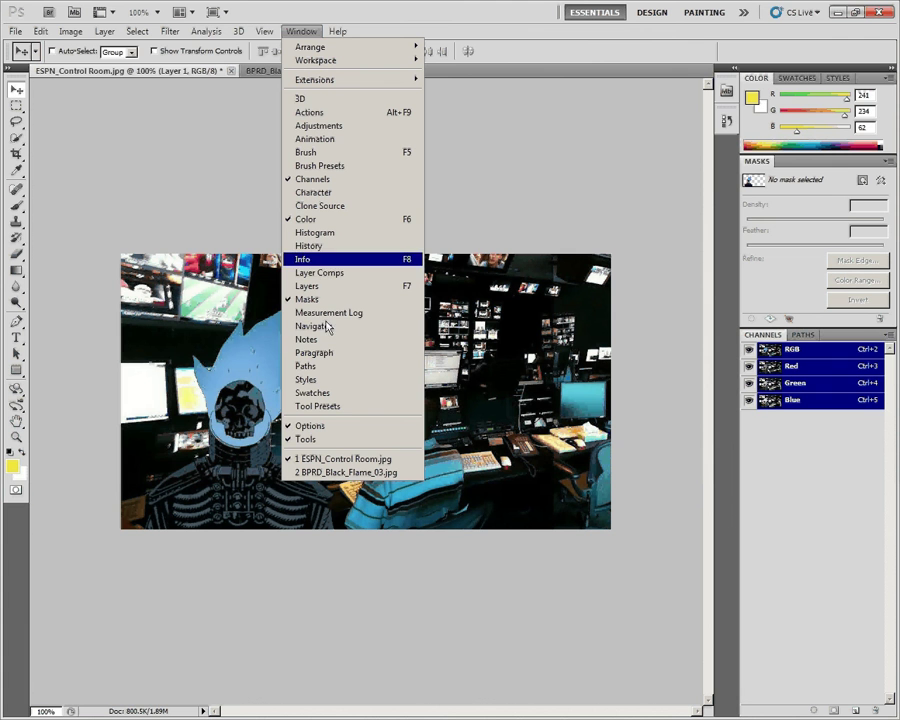
click(318, 287)
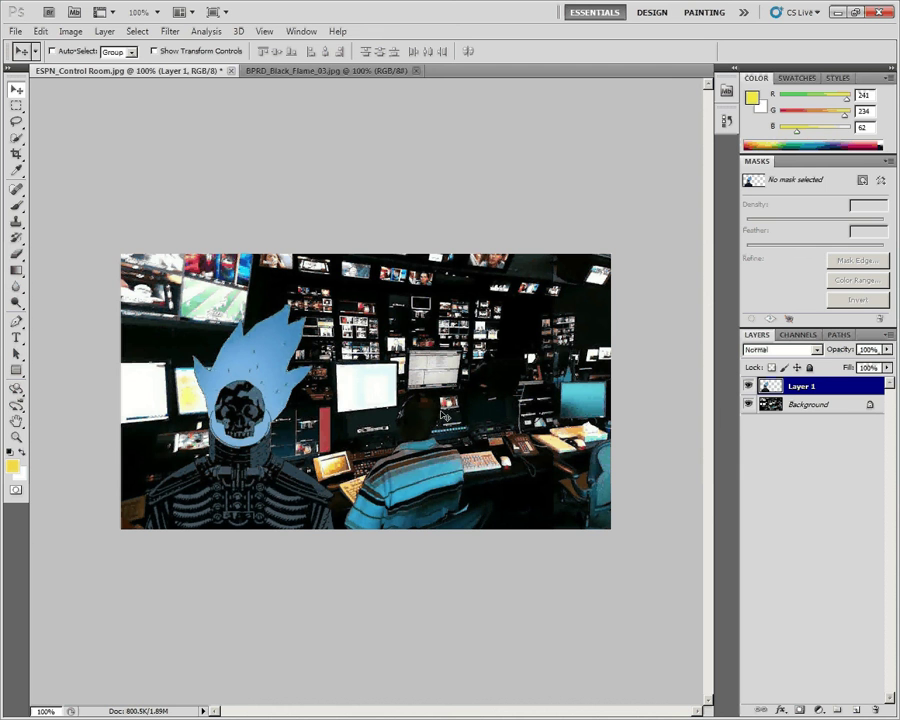
Lower Layer 1's opacity to 81% and shift the figure slightly, then restore the opacity to 100%.
click(886, 349)
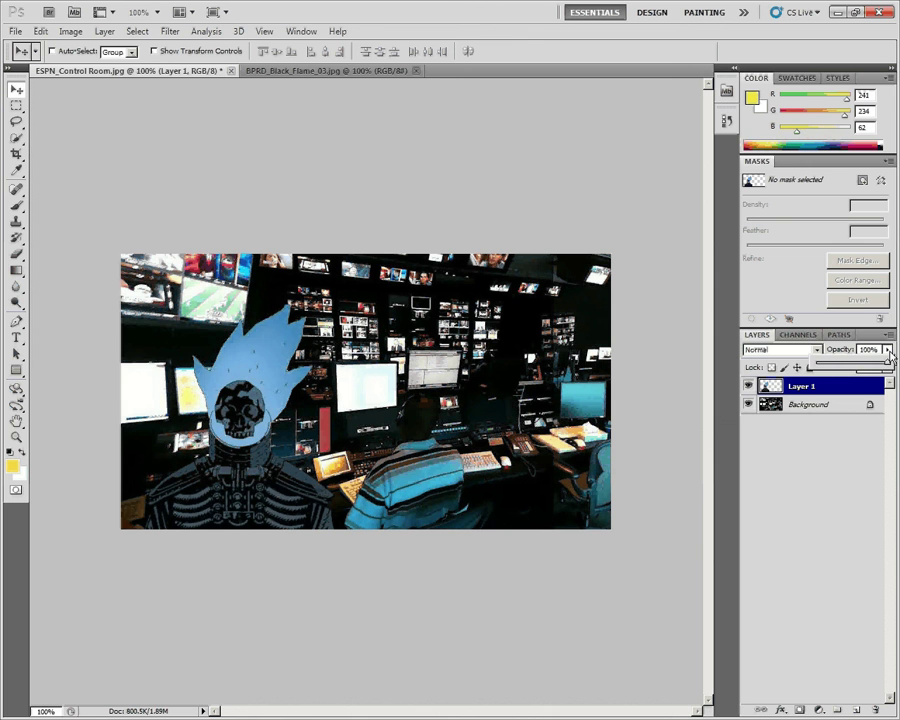
mouse_move(884, 364)
mouse_down()
mouse_move(860, 369)
mouse_move(875, 369)
mouse_up()
drag(250, 400, 272, 393)
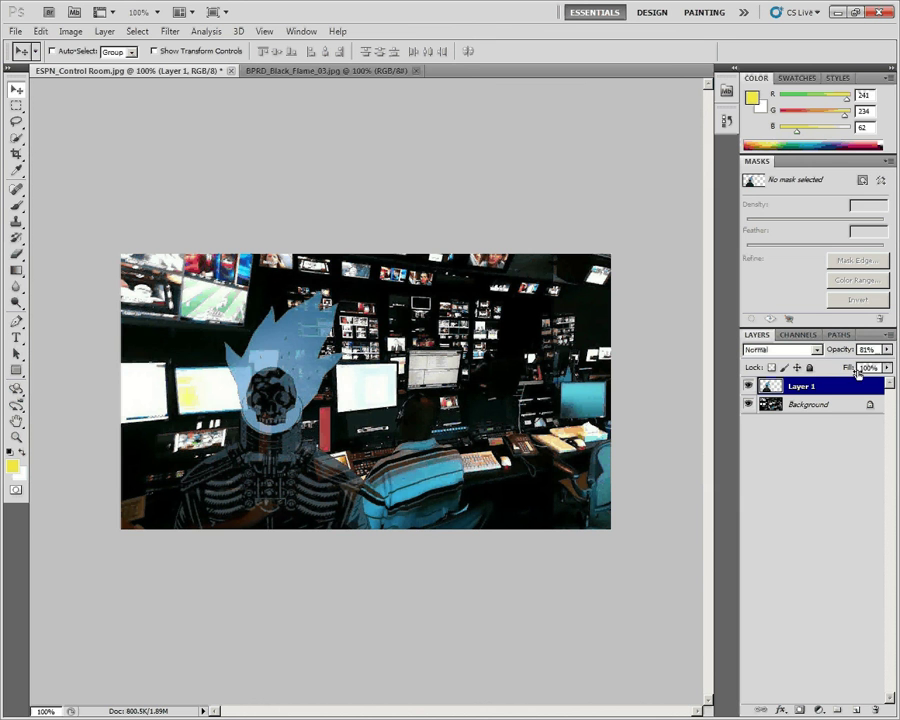
click(887, 350)
click(616, 257)
key(0)
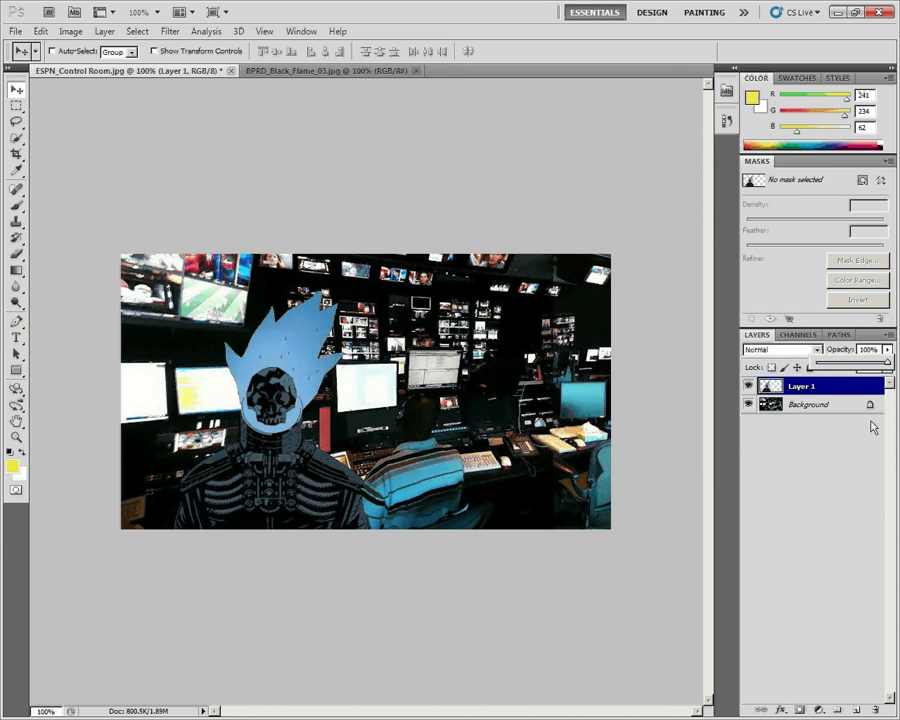
click(887, 350)
Deselect all layers, and make Layer 1 and the Background layer active in turn.
click(846, 432)
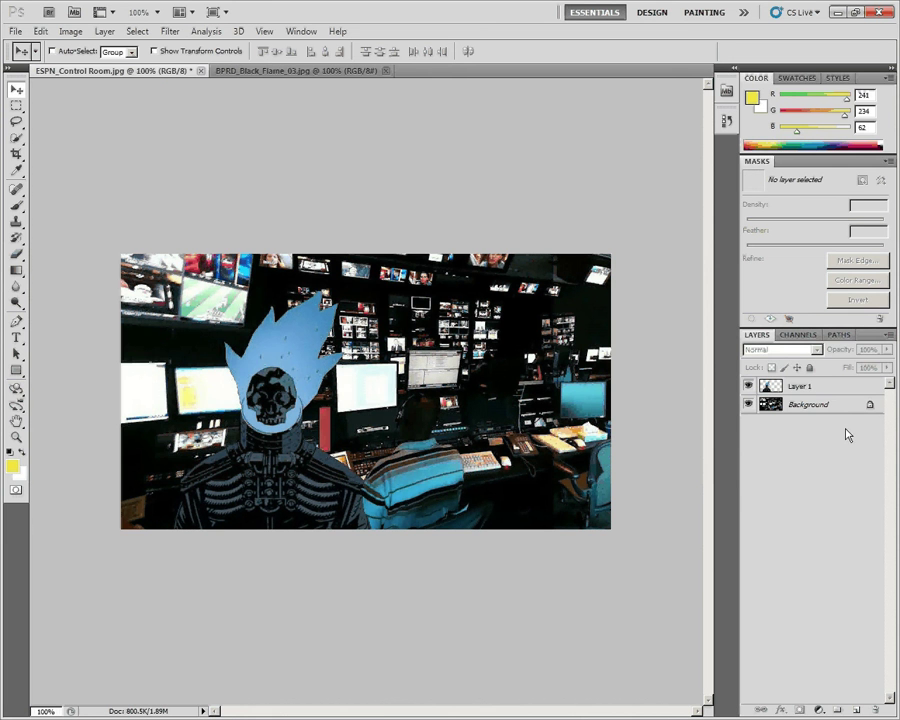
click(810, 387)
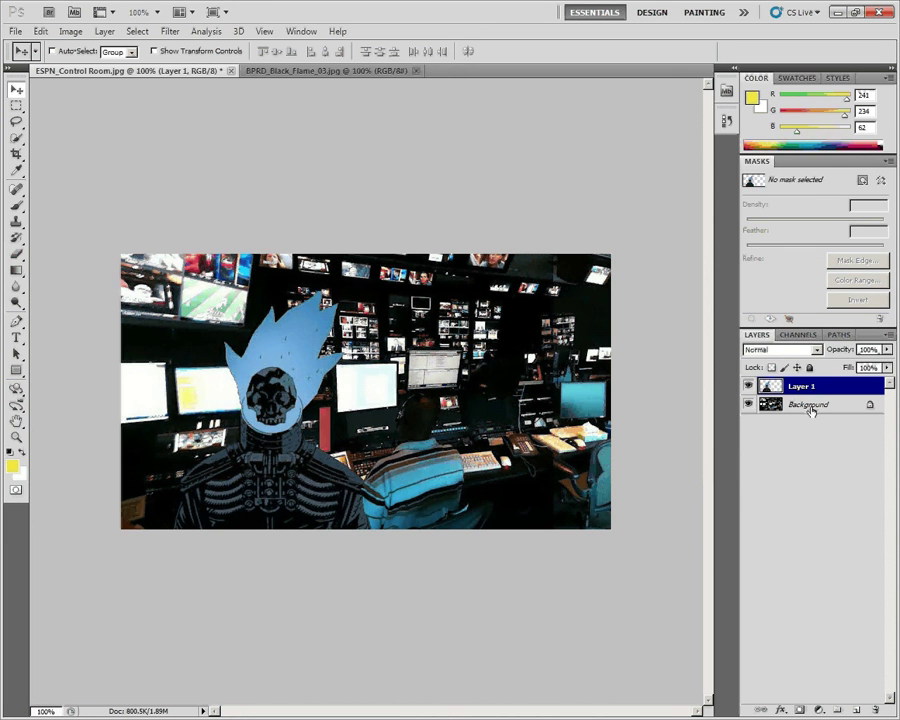
click(812, 410)
click(812, 390)
click(808, 405)
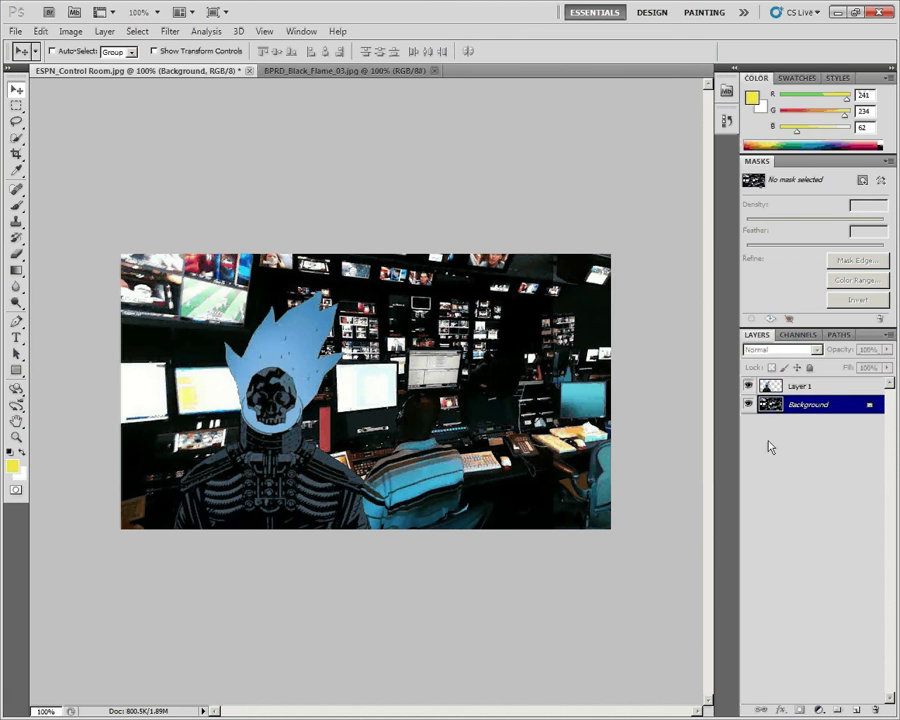
Try the Darken and Screen blend modes on Layer 1, shifting the figure over the background.
click(796, 389)
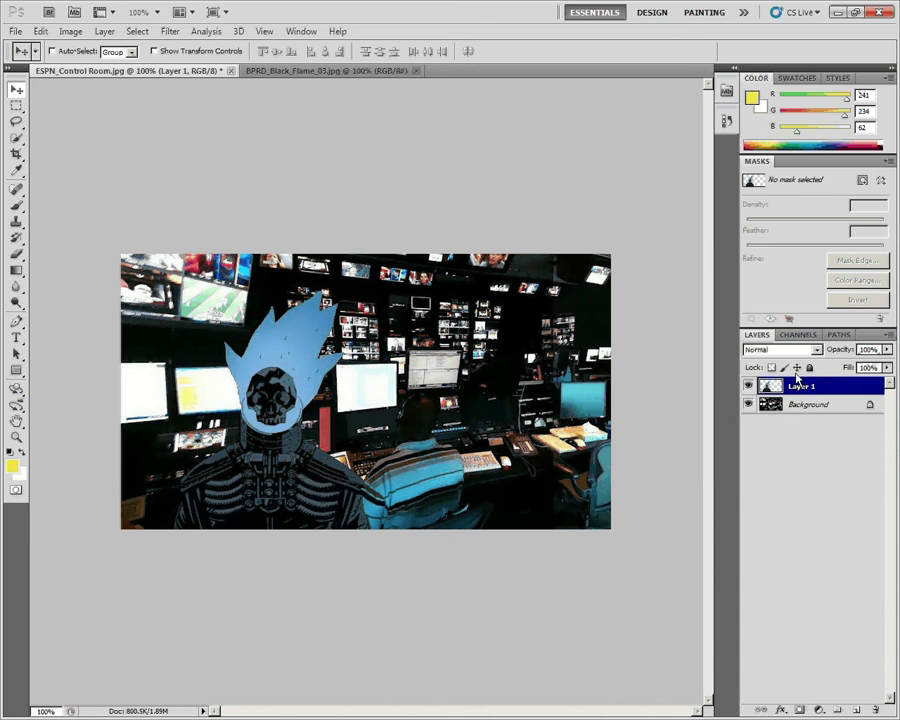
click(816, 351)
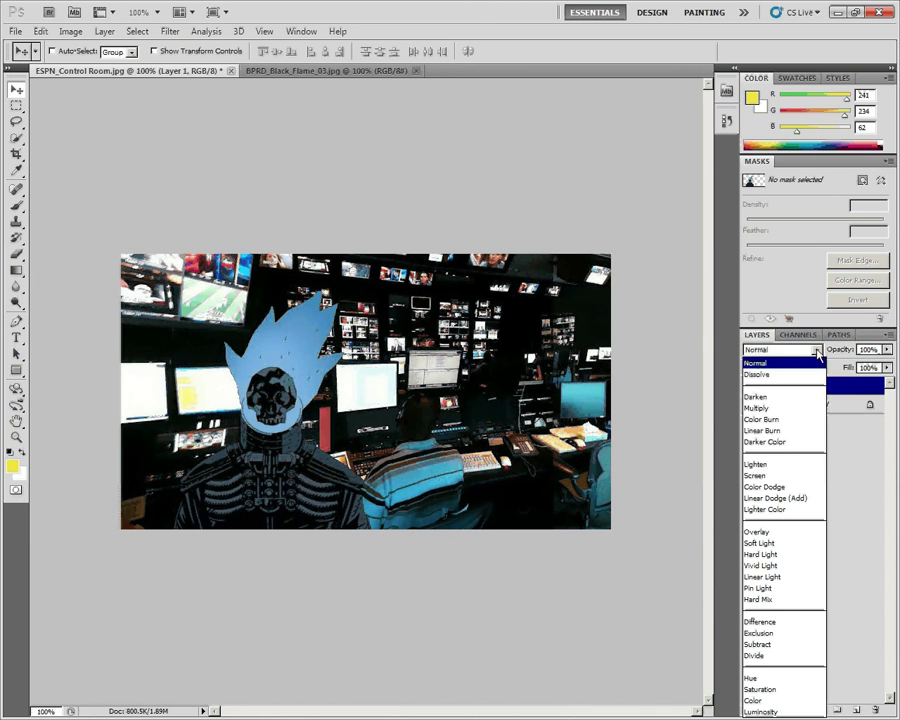
click(794, 397)
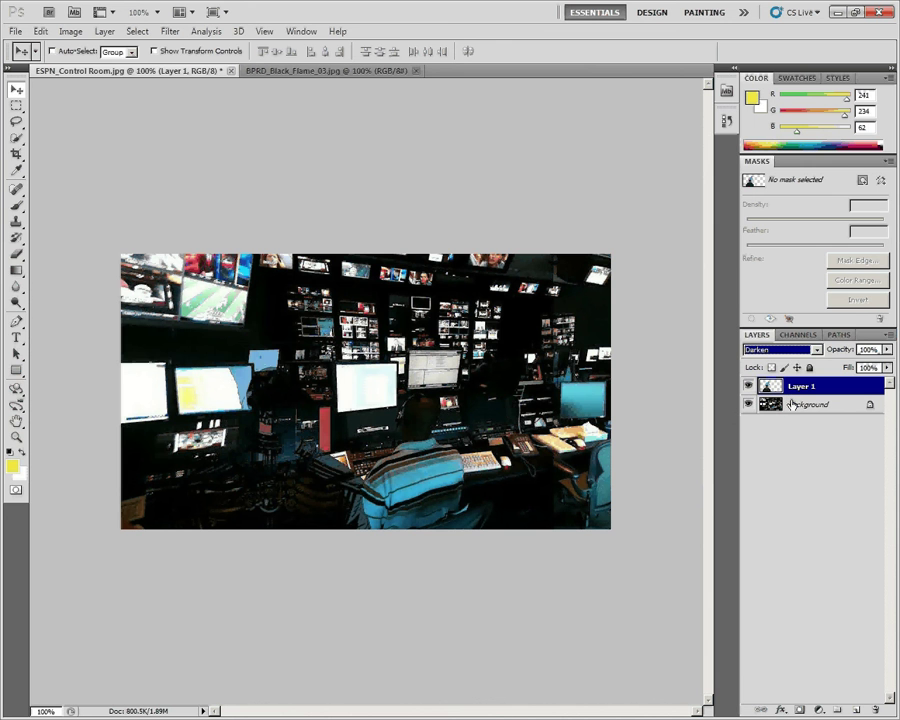
key(Return)
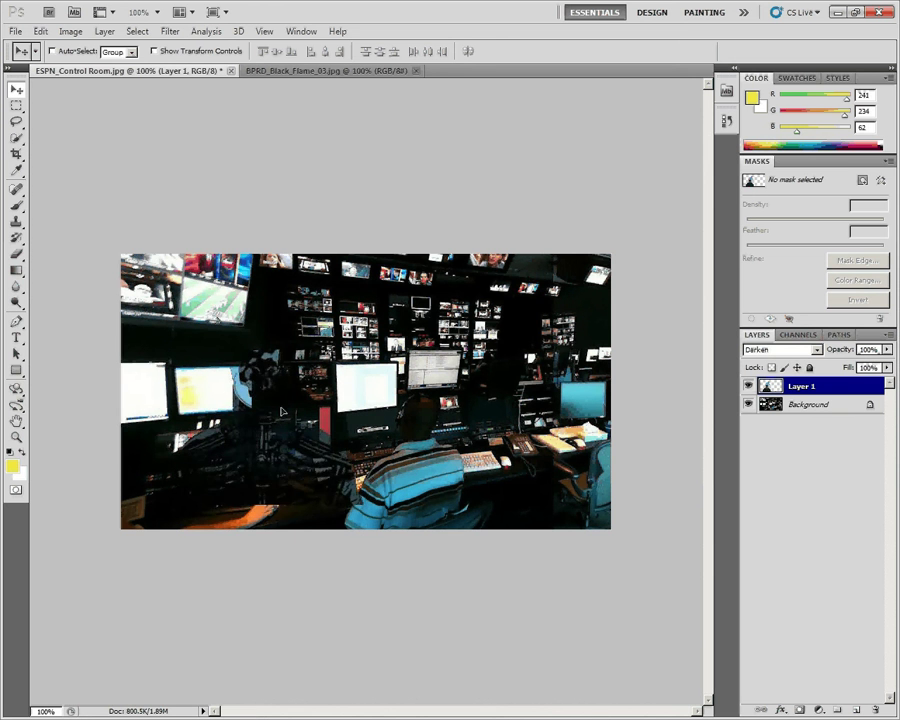
click(817, 350)
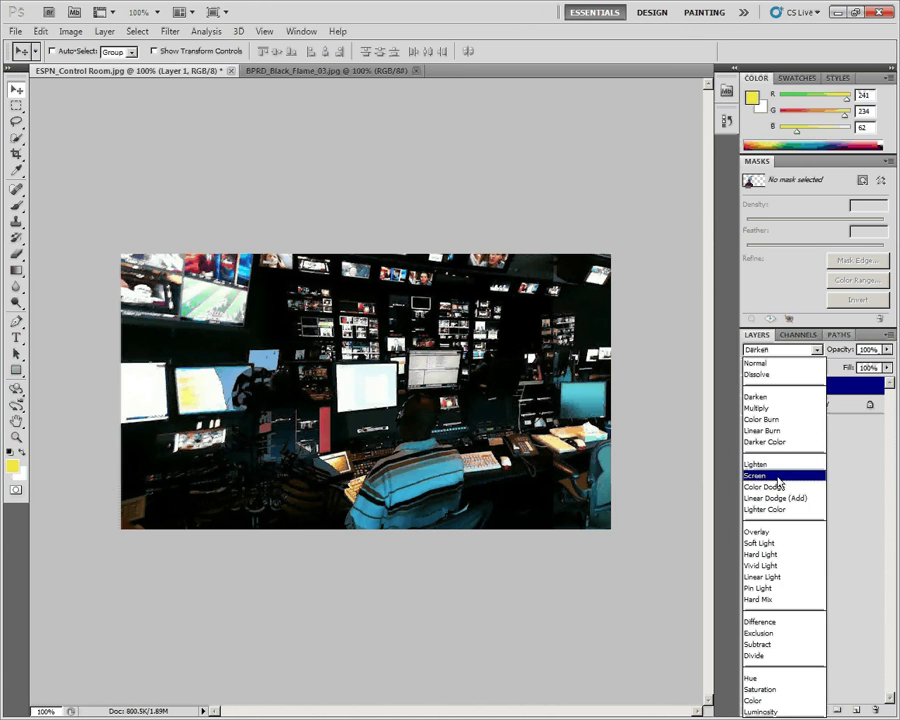
click(779, 477)
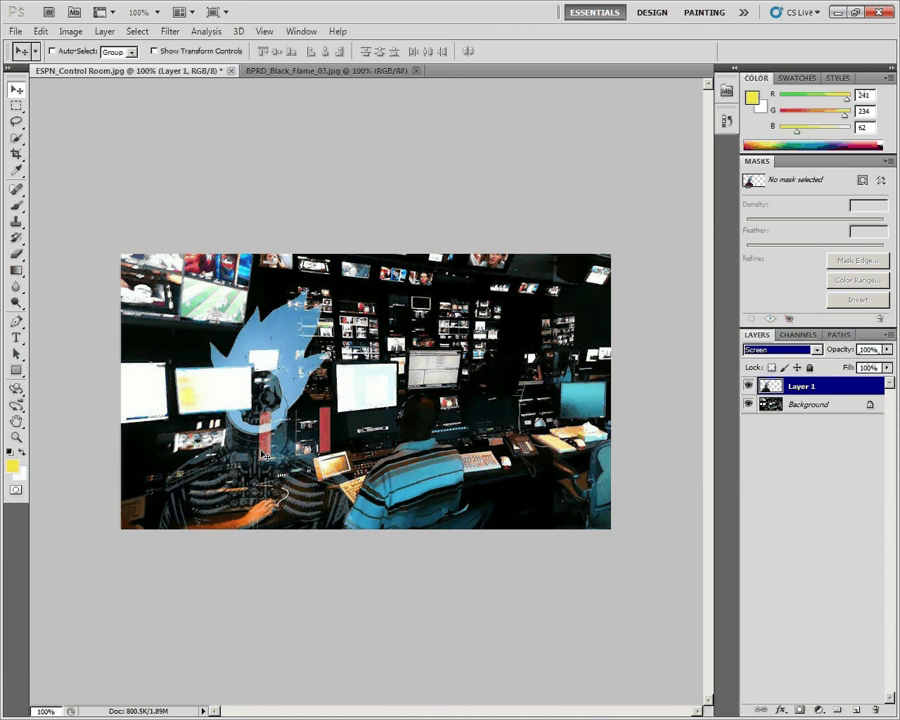
Try the Soft Light and Difference blend modes on Layer 1, and return it to Normal.
click(816, 350)
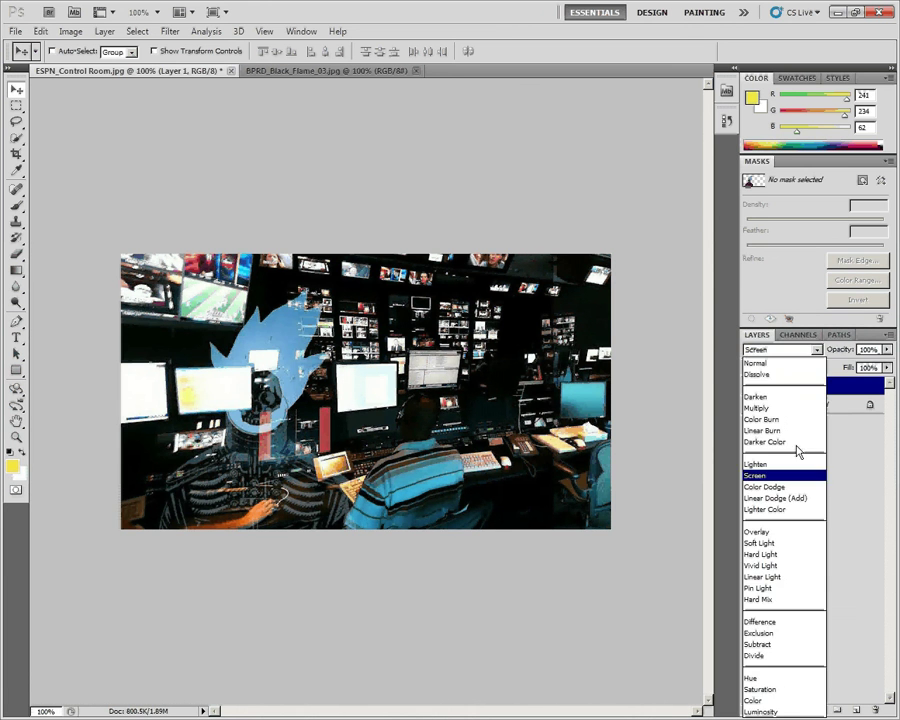
click(786, 548)
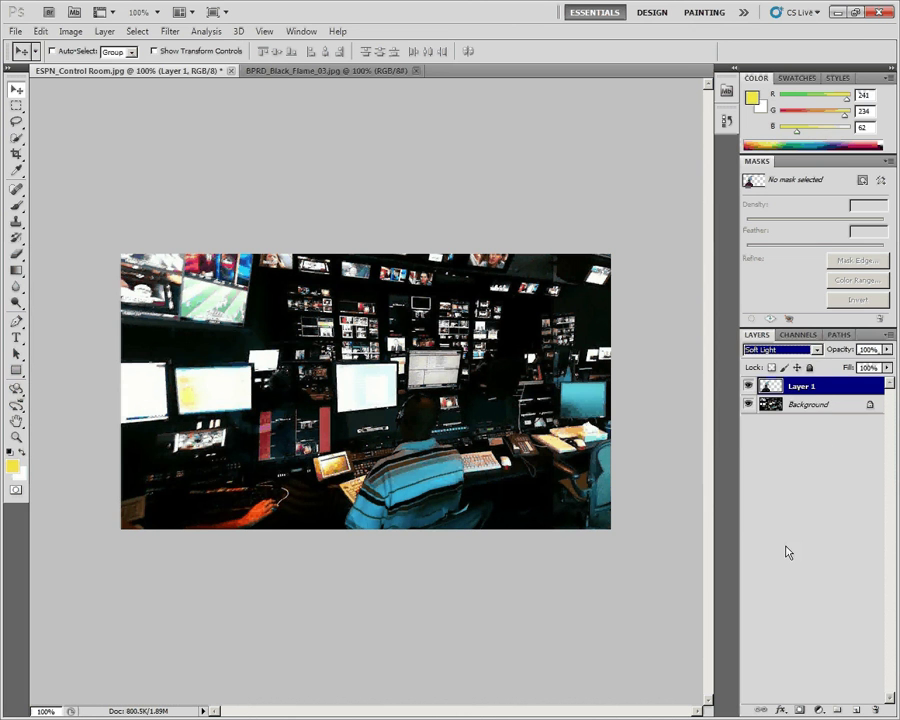
click(816, 350)
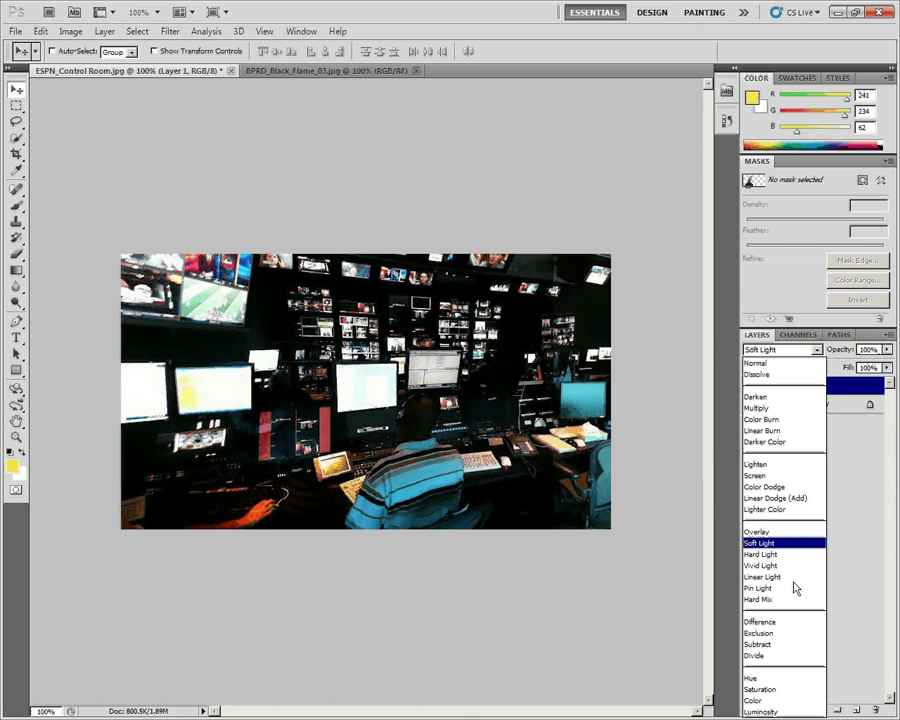
click(783, 622)
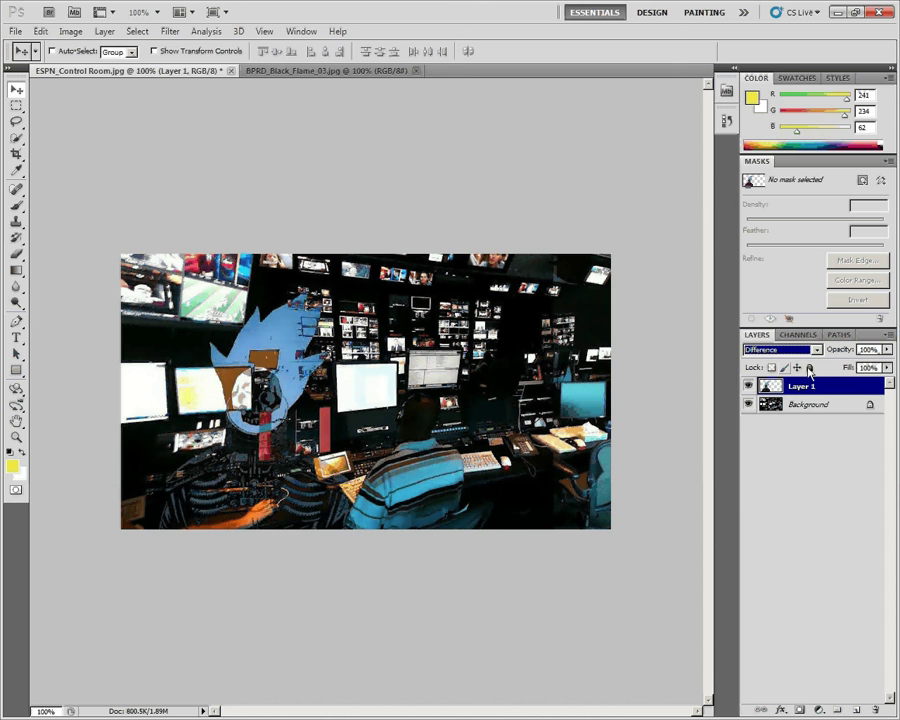
click(798, 350)
click(804, 366)
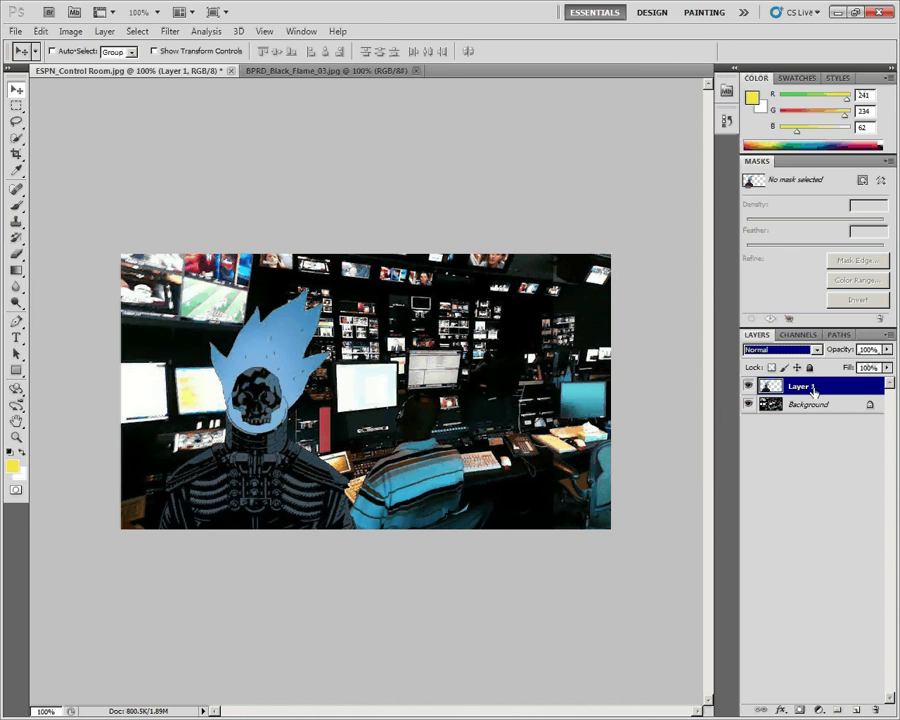
Replace Layer 1 with a fresh paste of the flaming figure, placed in the image's lower-left part beside the man in the striped shirt.
key(Delete)
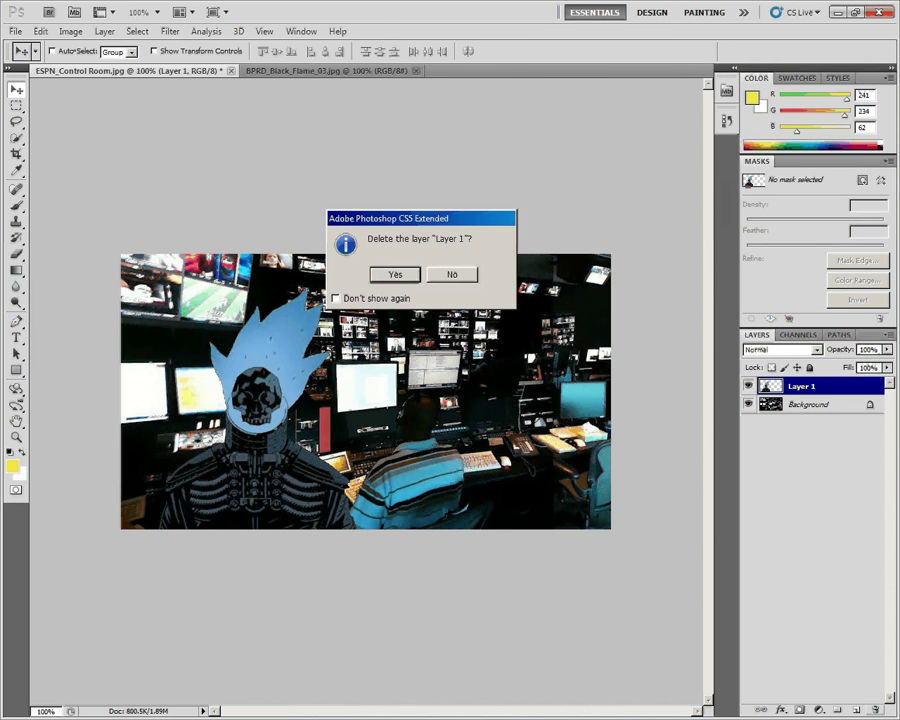
click(397, 274)
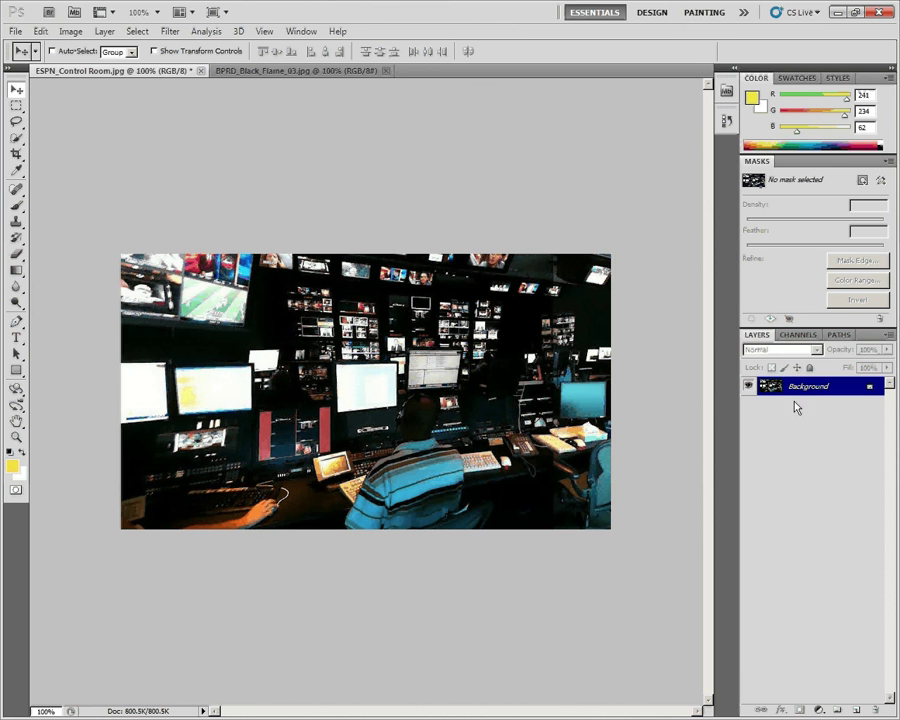
click(40, 31)
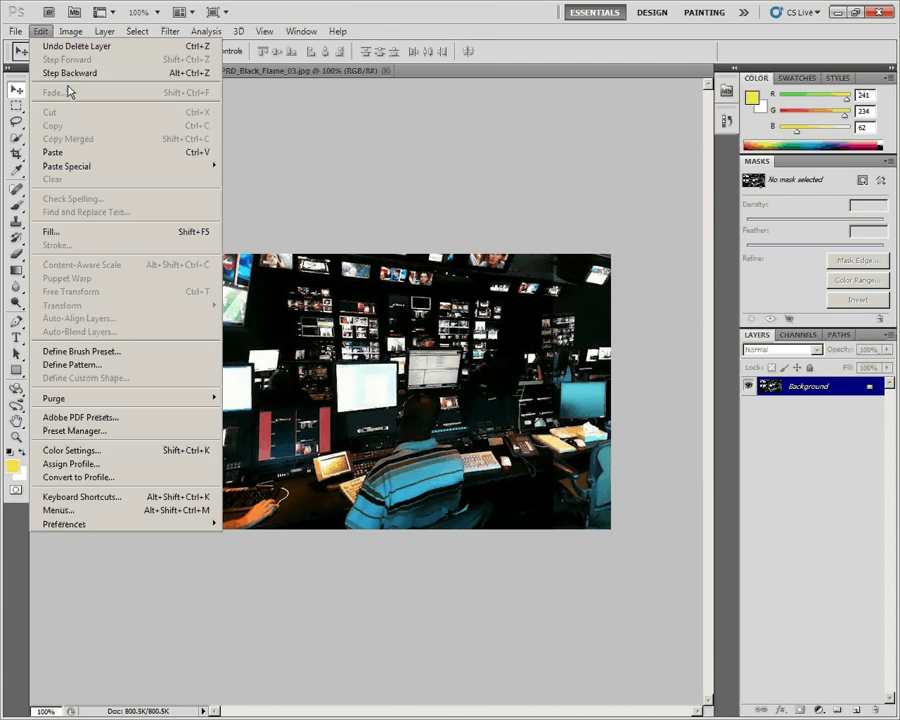
click(69, 155)
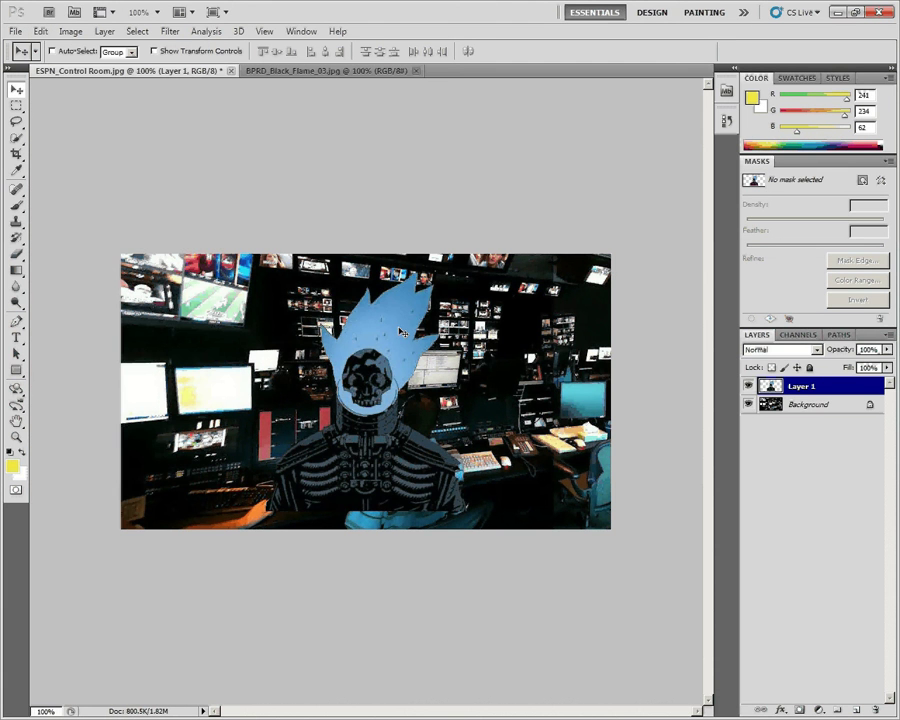
drag(399, 336, 282, 357)
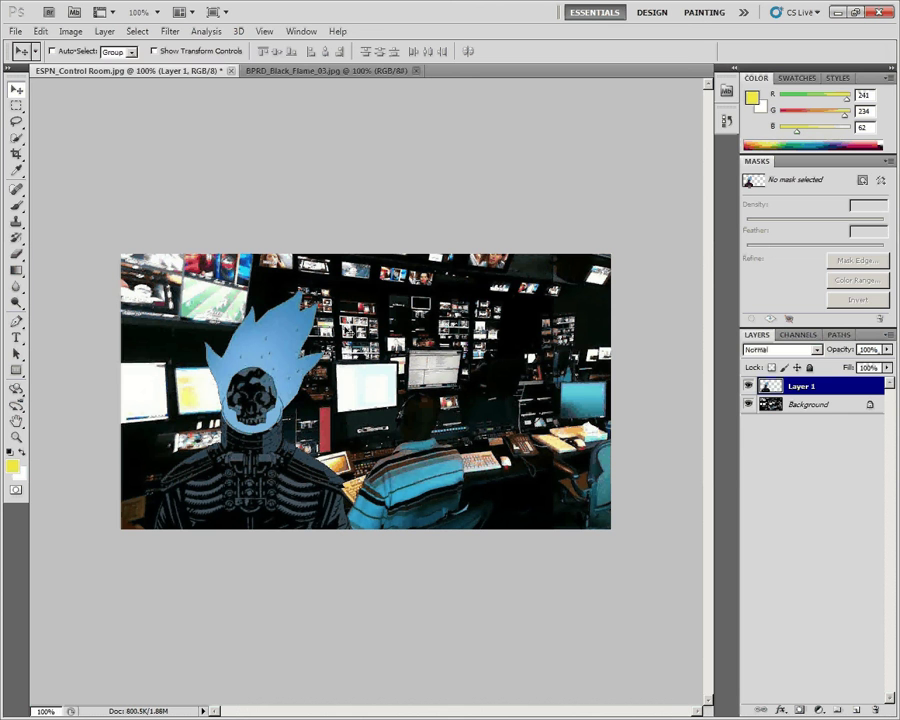
Adjust the Background layer with Brightness/Contrast, setting brightness to -34 and contrast to 55.
key(alt+bracketleft)
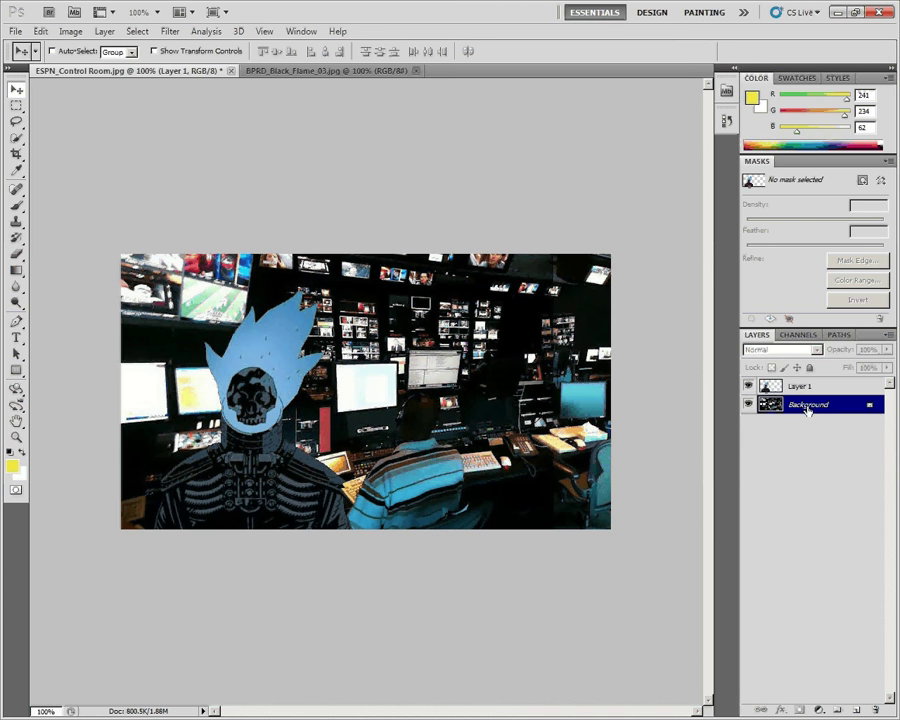
click(104, 31)
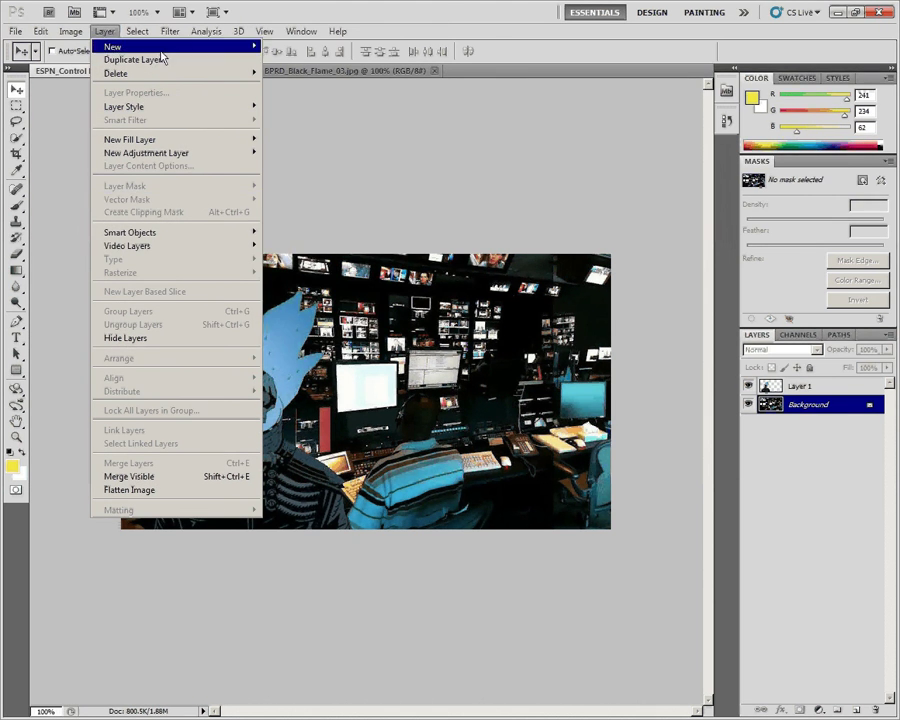
mouse_move(160, 48)
click(804, 422)
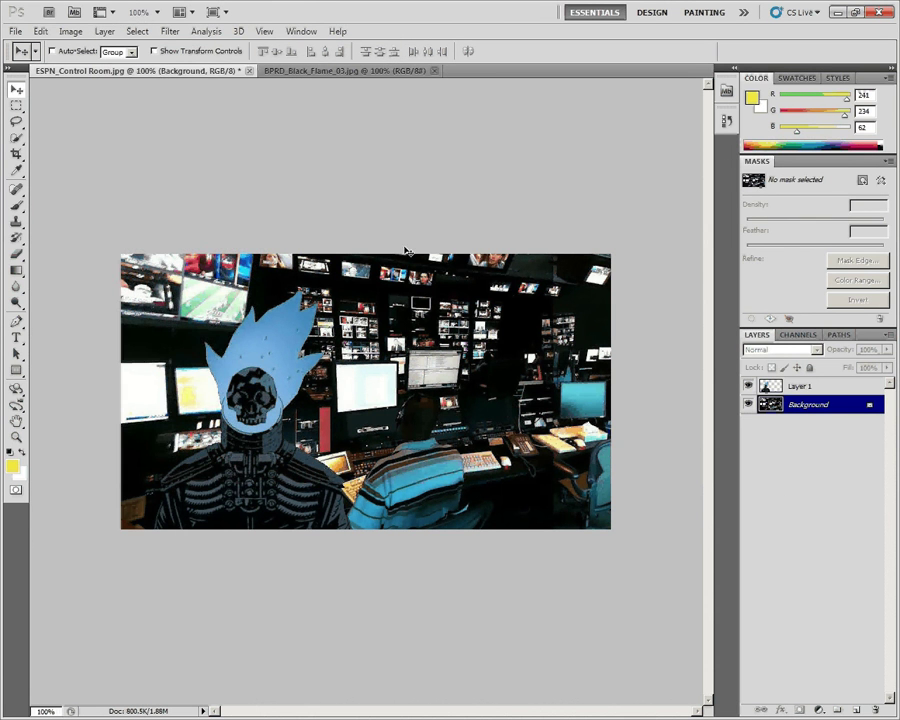
click(102, 32)
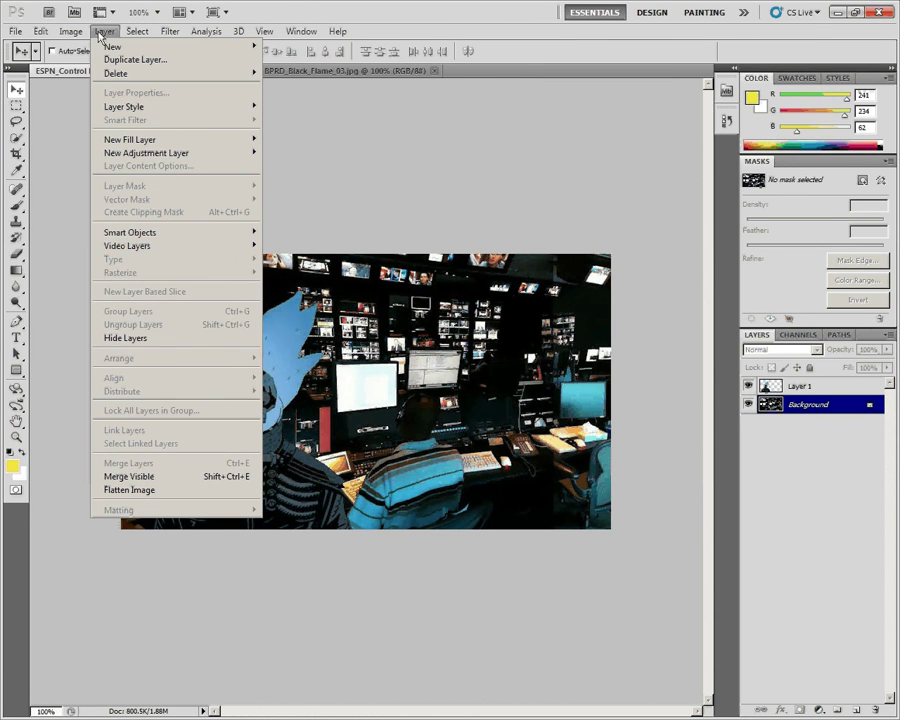
mouse_move(70, 34)
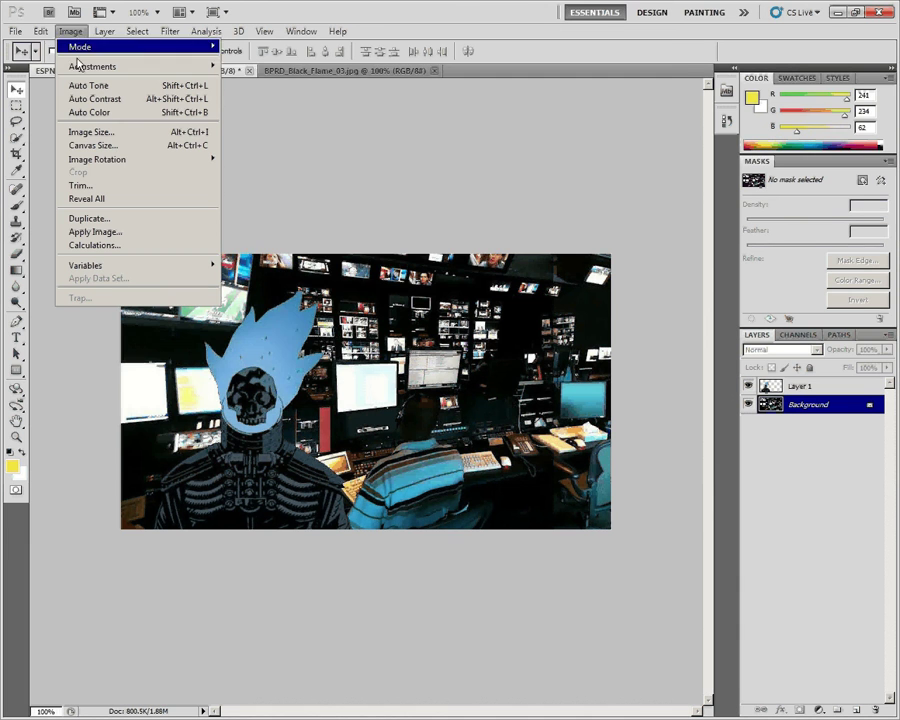
mouse_move(76, 67)
click(258, 68)
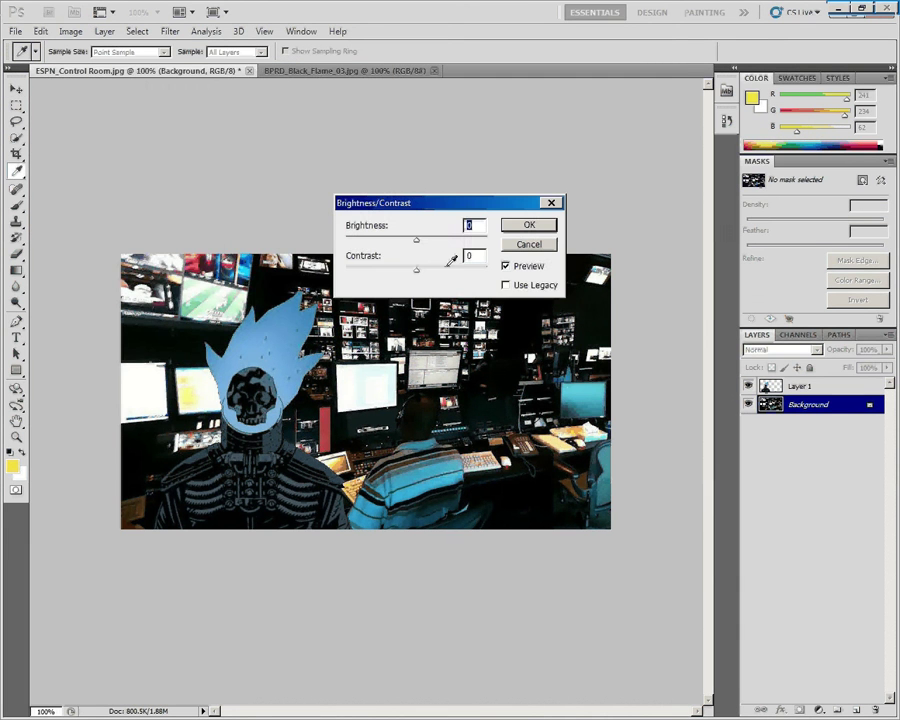
drag(436, 243, 401, 245)
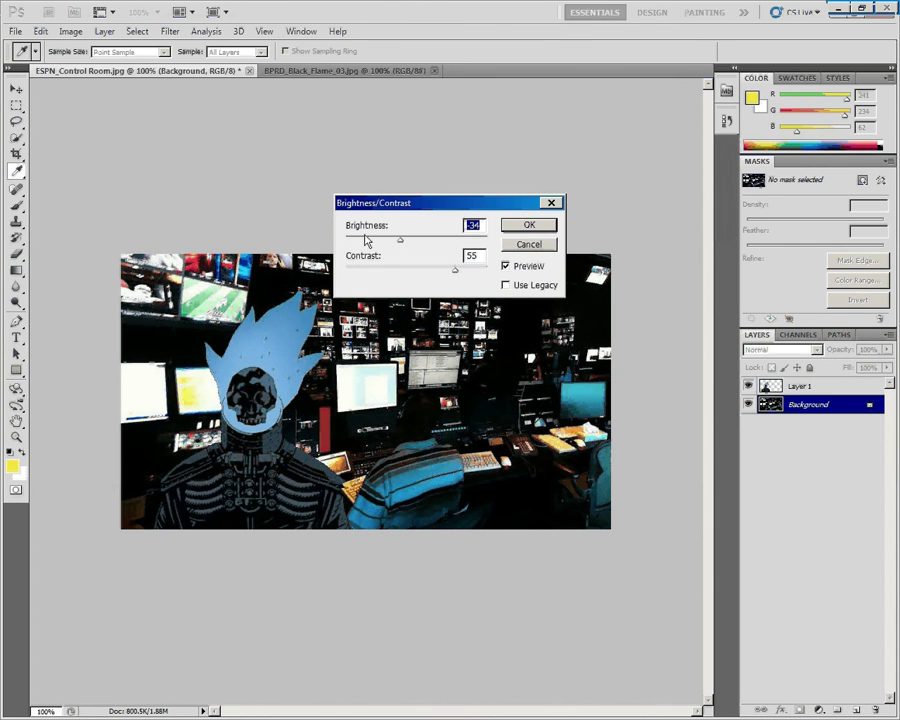
click(546, 227)
key(v)
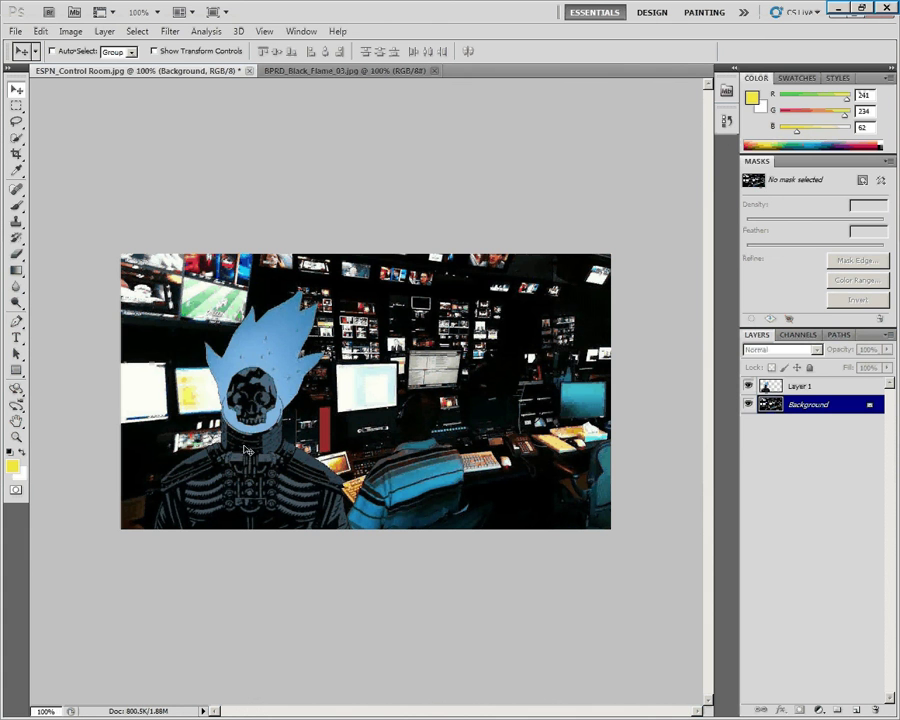
Make Layer 1 active, and close the BPRD_Black_Flame_03.jpg image.
click(811, 387)
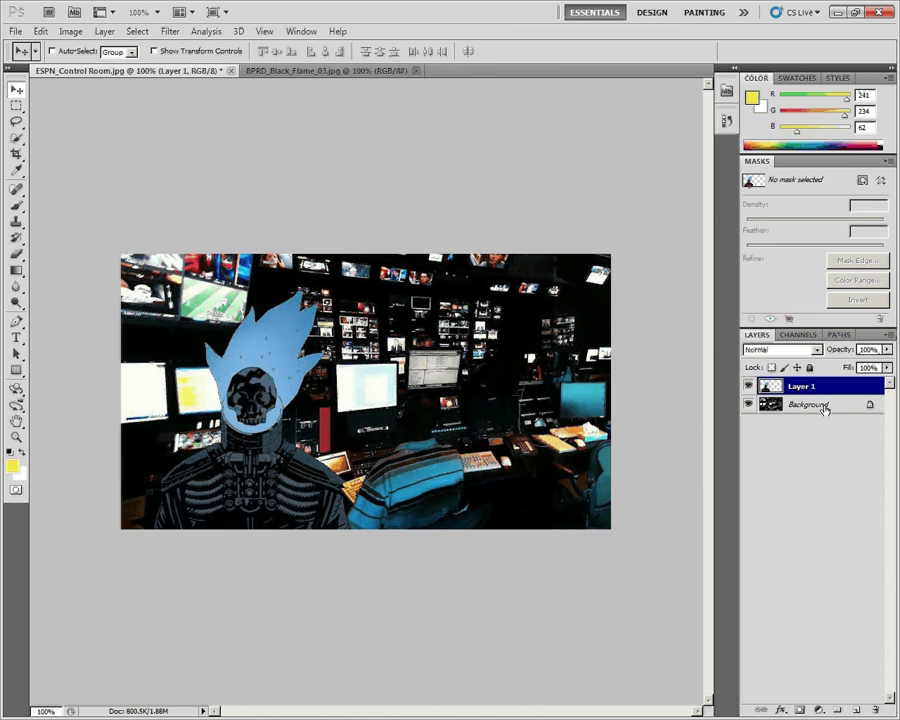
click(386, 72)
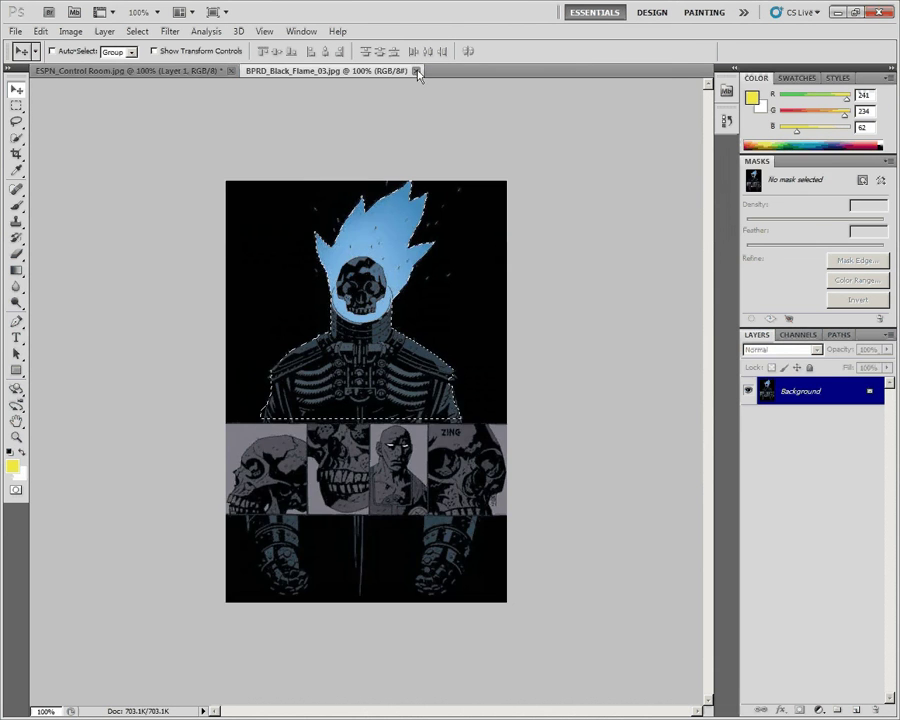
click(418, 72)
Open bprd13_lg.jpg from the Desktop.
click(15, 31)
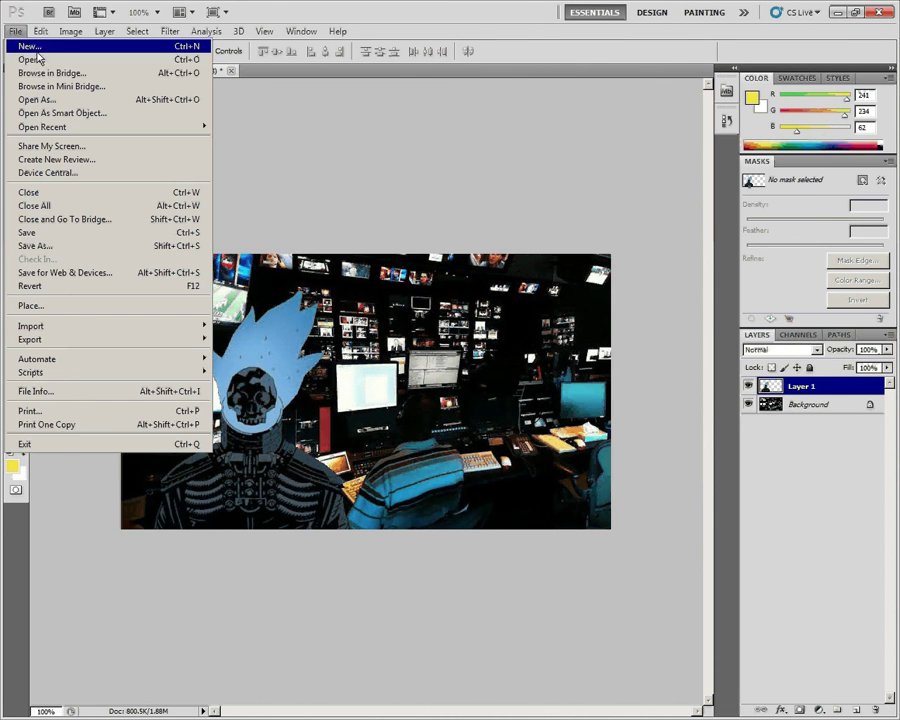
click(34, 59)
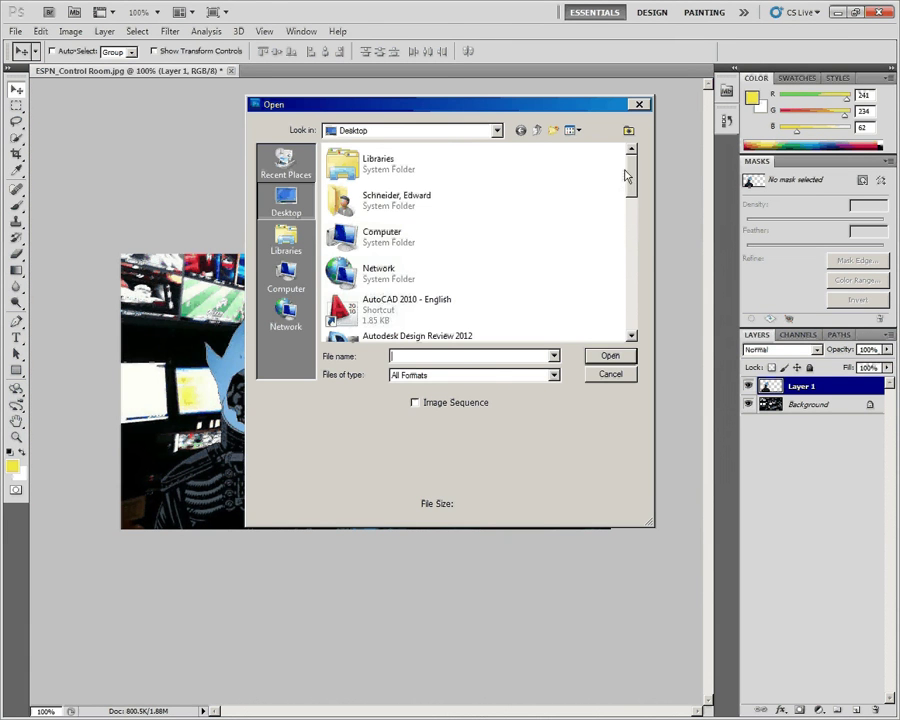
drag(635, 181, 633, 250)
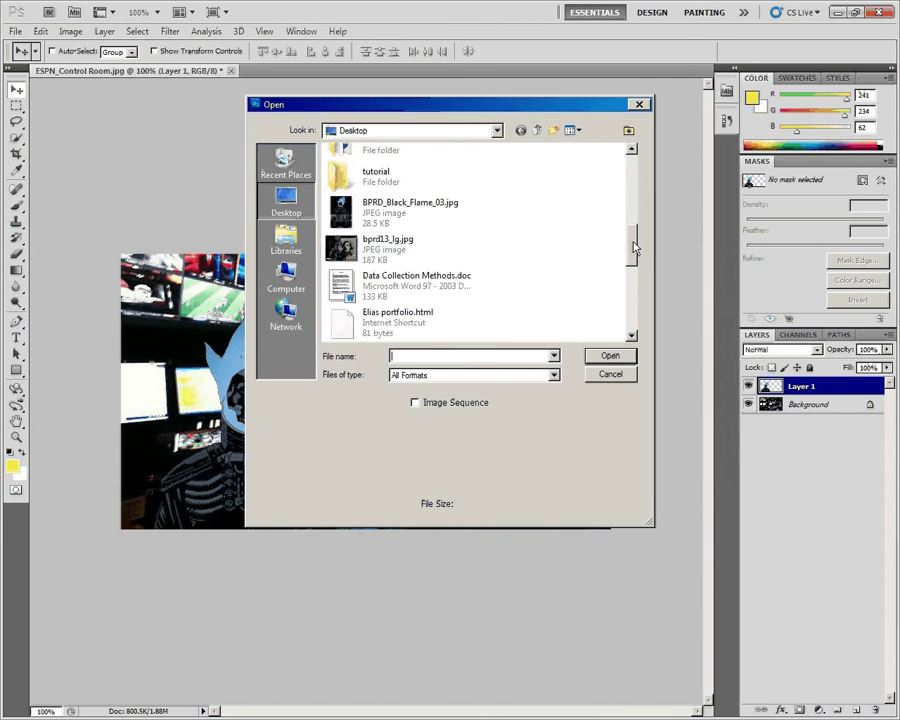
click(404, 255)
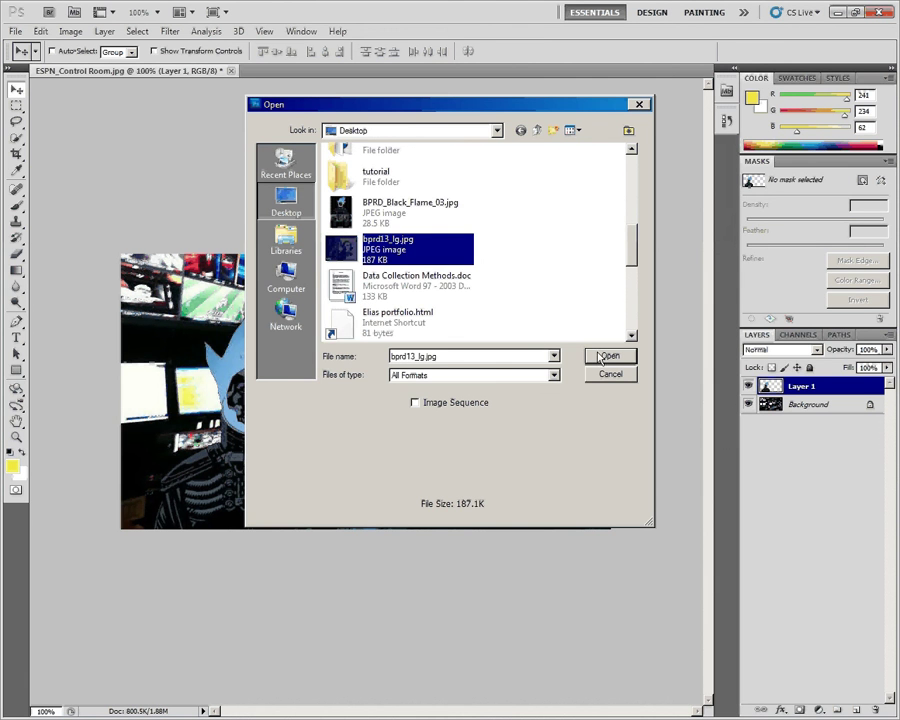
key(Escape)
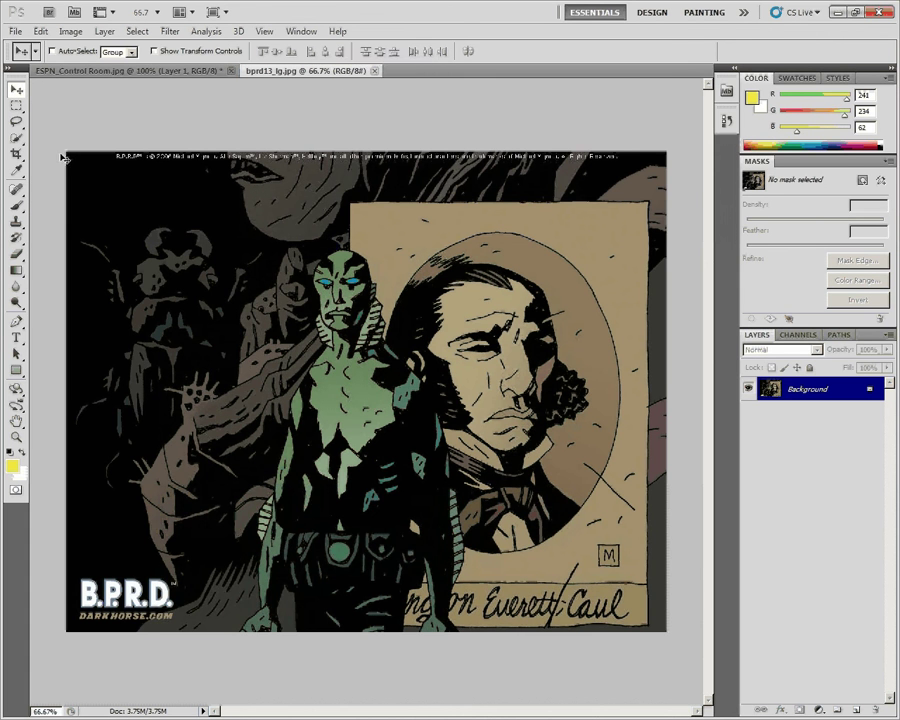
Select the green figure roughly with the Quick Selection tool, covering the head, torso, arms and belt, at actual pixel size.
click(15, 139)
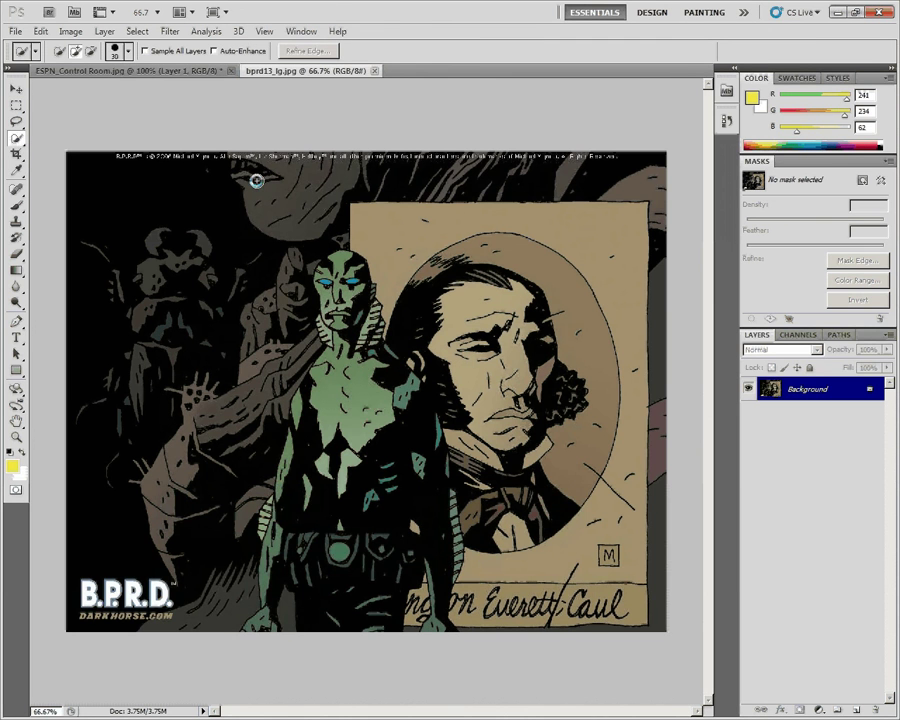
click(264, 31)
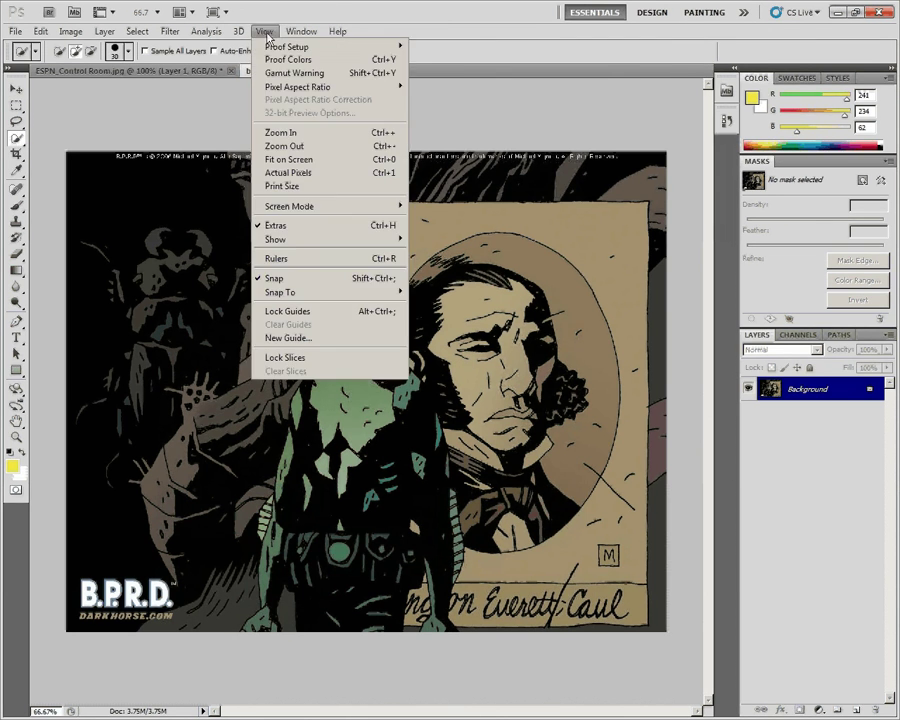
click(300, 172)
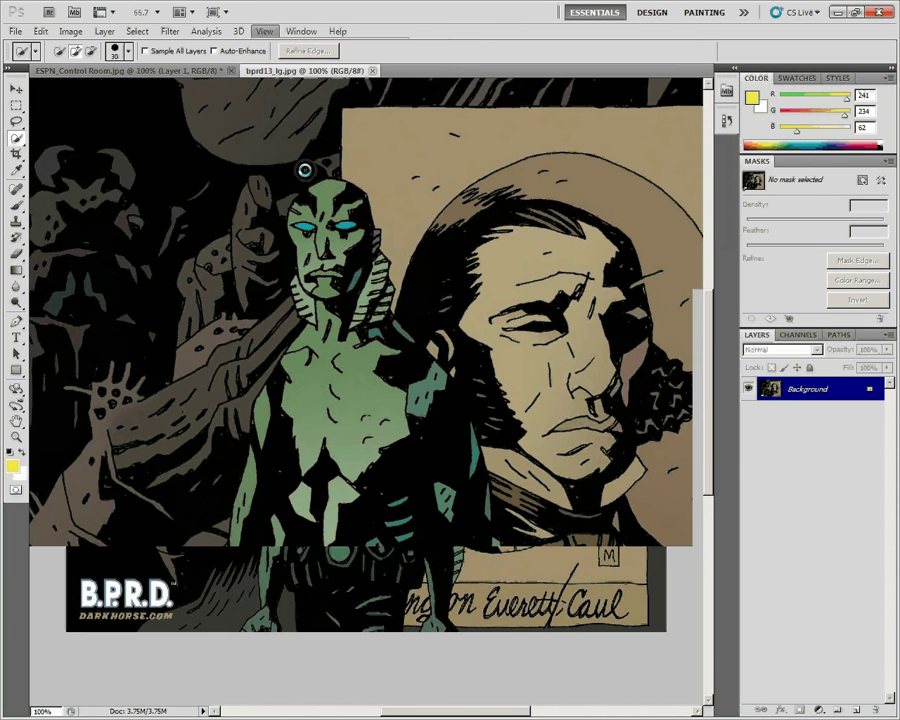
scroll(305, 170, down, 3)
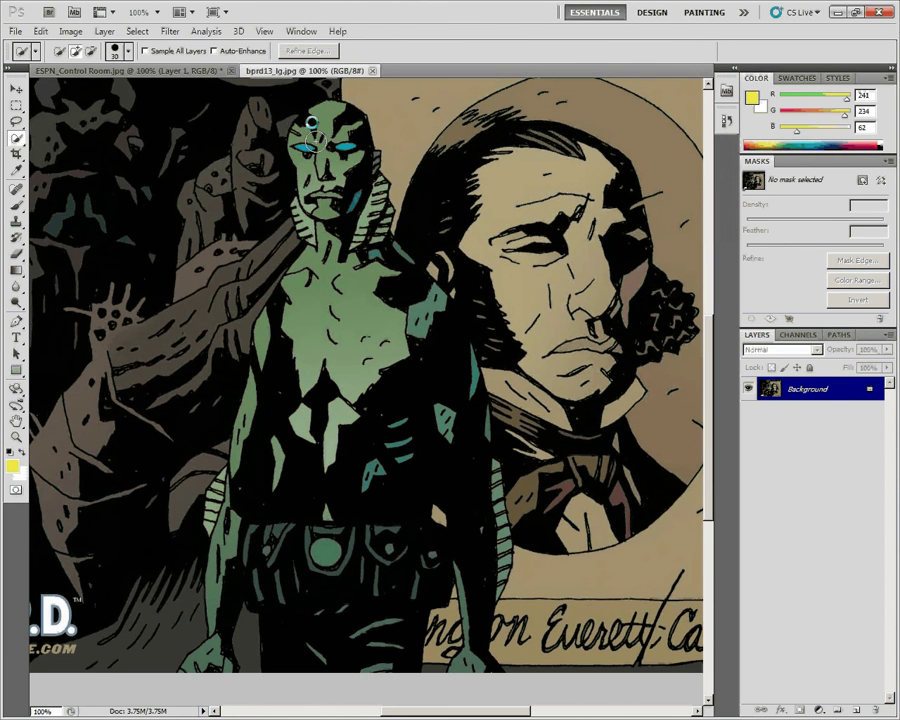
mouse_move(305, 97)
mouse_down()
mouse_move(300, 148)
mouse_move(326, 220)
mouse_move(313, 270)
mouse_move(270, 350)
mouse_move(237, 540)
mouse_move(213, 597)
mouse_move(218, 458)
mouse_move(229, 477)
mouse_move(212, 510)
mouse_move(178, 500)
mouse_up()
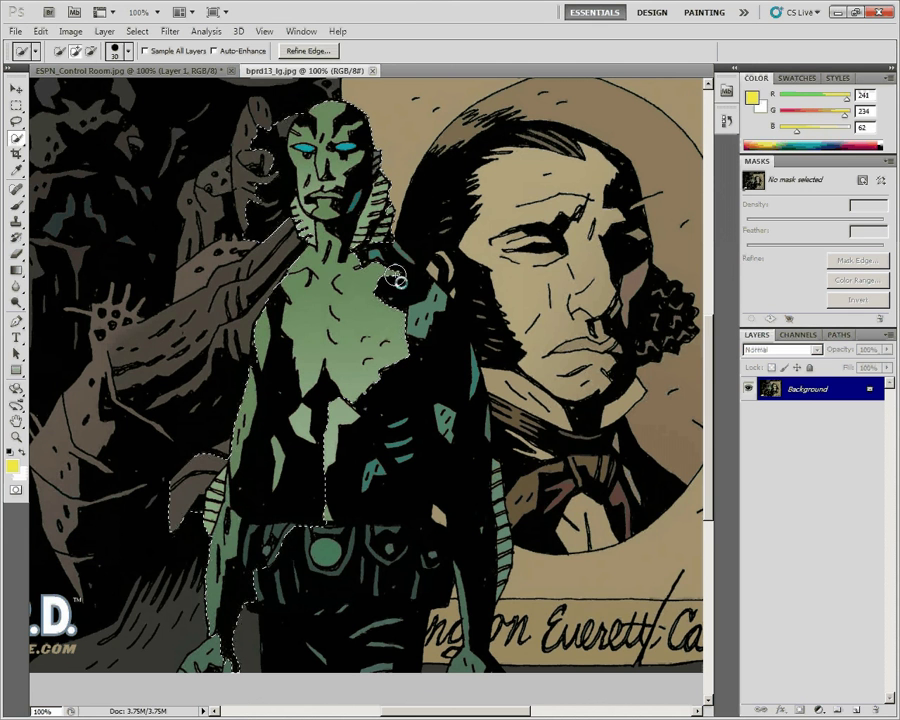
mouse_move(415, 298)
mouse_down()
mouse_move(454, 392)
mouse_move(485, 535)
mouse_move(488, 516)
mouse_up()
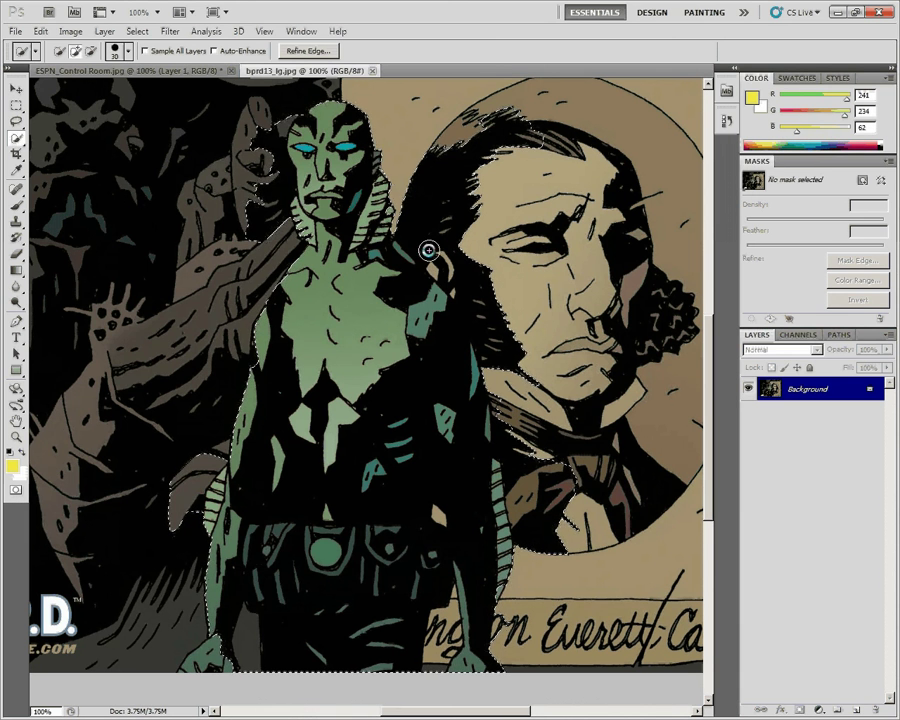
Subtract the portrait, the dark background around the head and shoulder, and the brown shape beside the arm from the selection with the Lasso.
click(16, 124)
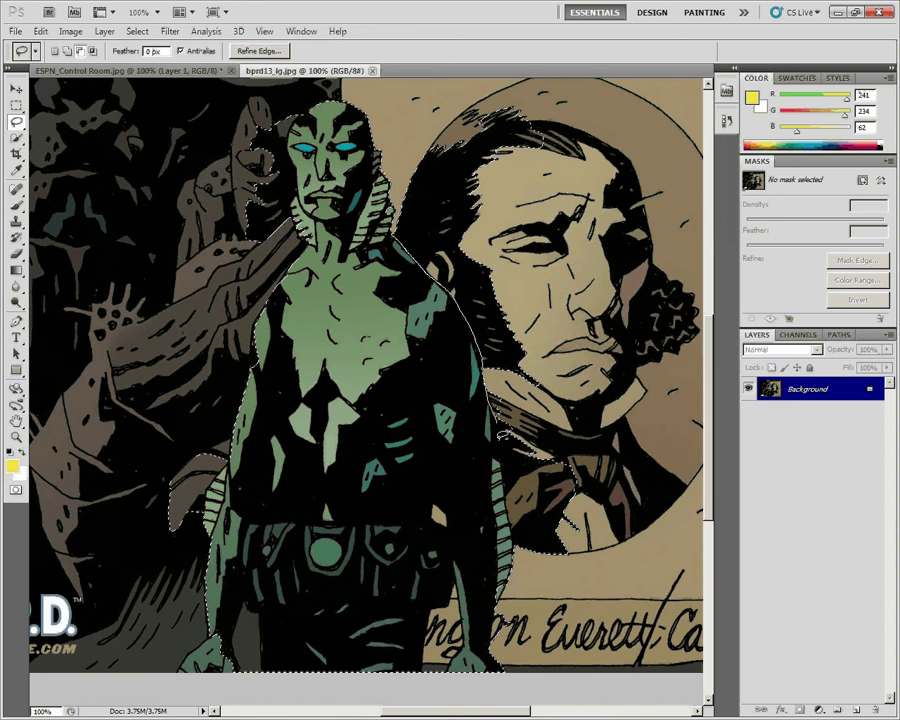
mouse_move(515, 550)
mouse_down()
mouse_move(606, 520)
mouse_move(600, 390)
mouse_move(565, 250)
mouse_move(551, 126)
mouse_move(354, 60)
mouse_move(312, 72)
mouse_move(284, 116)
mouse_up()
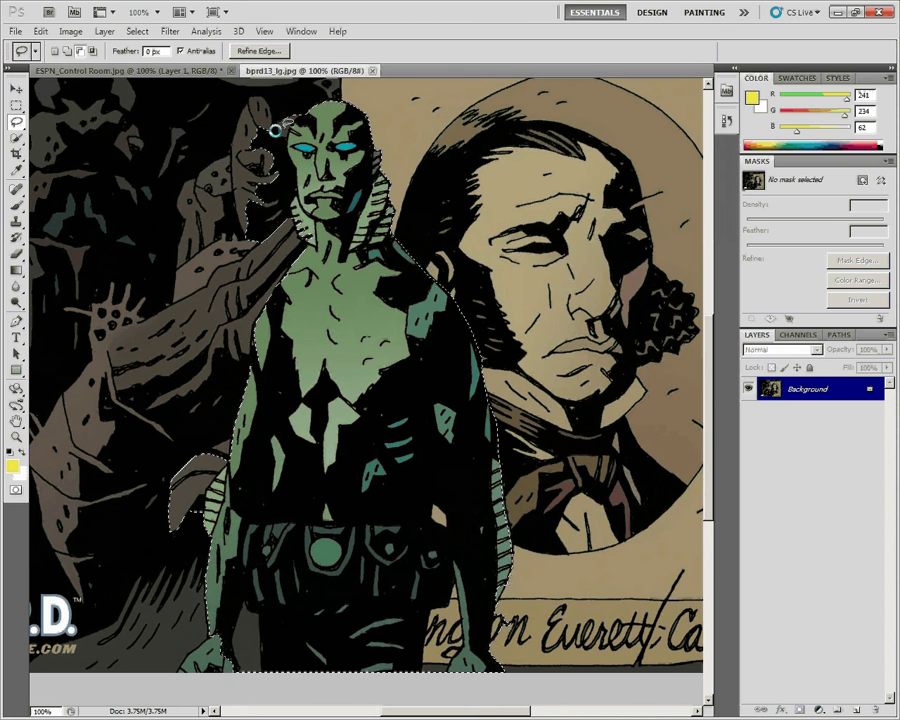
drag(305, 112, 288, 150)
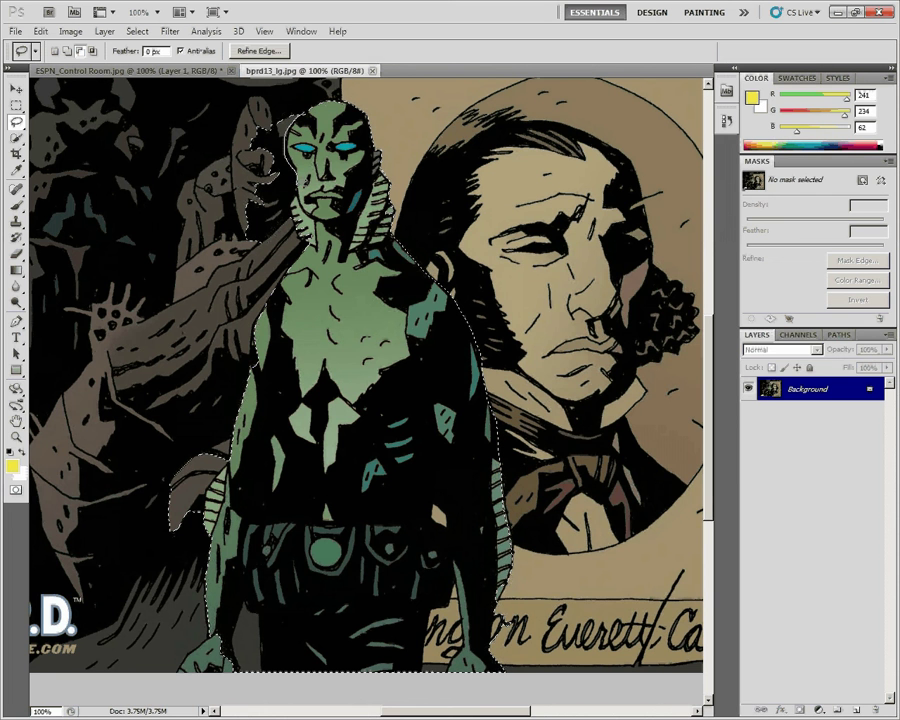
mouse_move(290, 222)
mouse_down()
mouse_move(208, 157)
mouse_move(152, 88)
mouse_up()
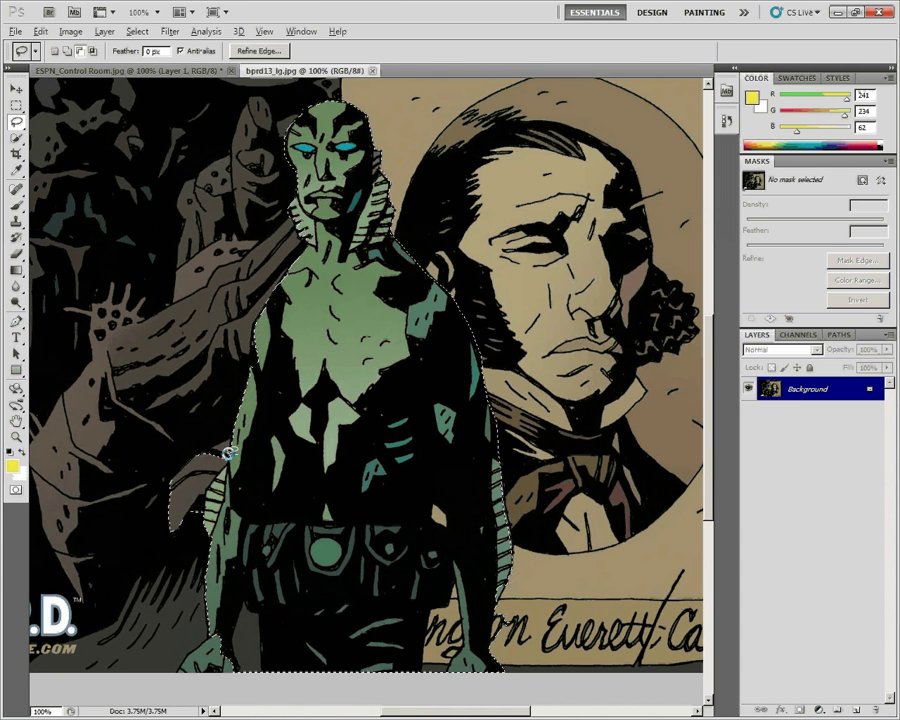
mouse_move(205, 455)
mouse_down()
mouse_move(158, 528)
mouse_move(174, 437)
mouse_up()
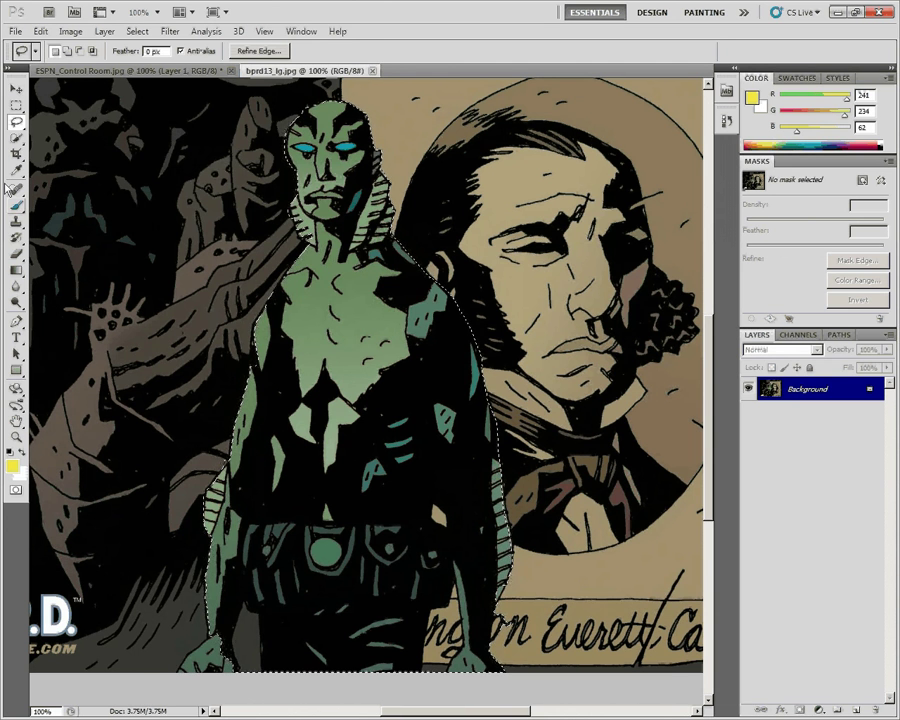
Add the green figure's missing hand to the selection with the Magic Wand, and subtract the tan patch beside the other hand.
drag(16, 137, 50, 155)
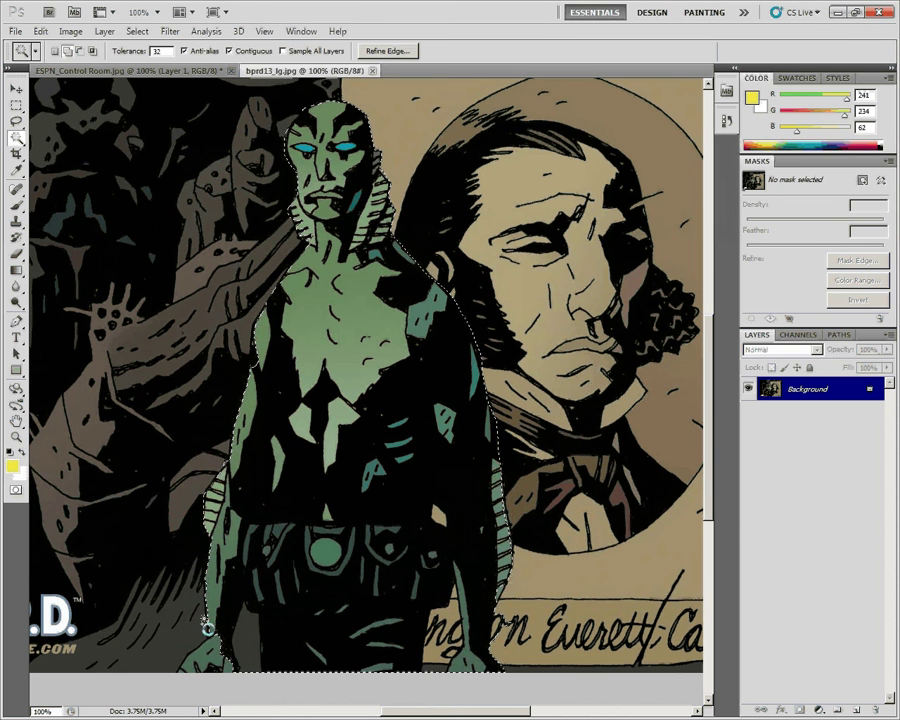
shift+click(211, 664)
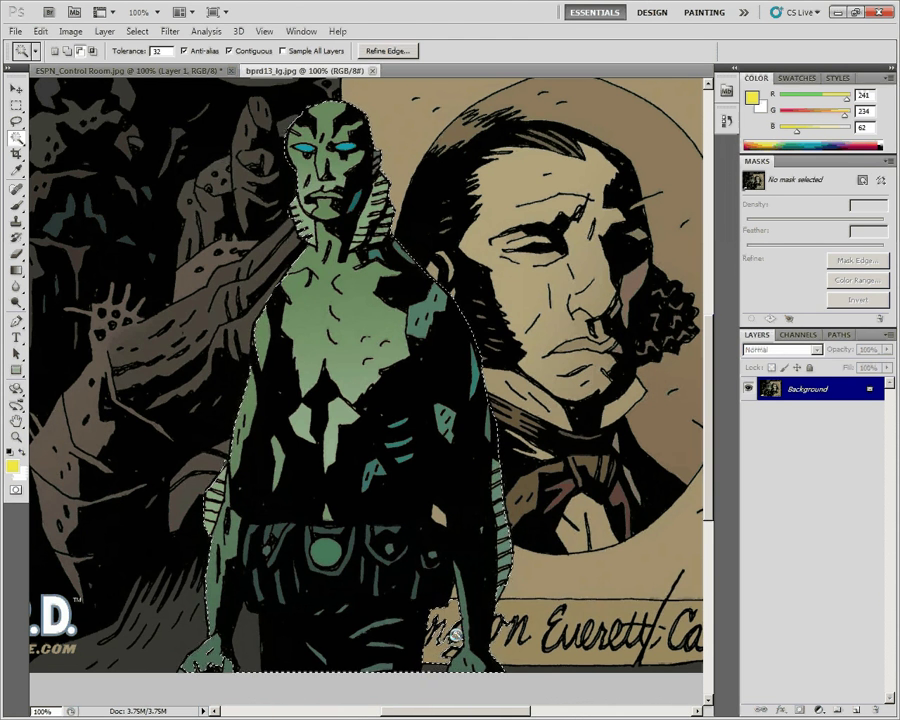
alt+click(455, 635)
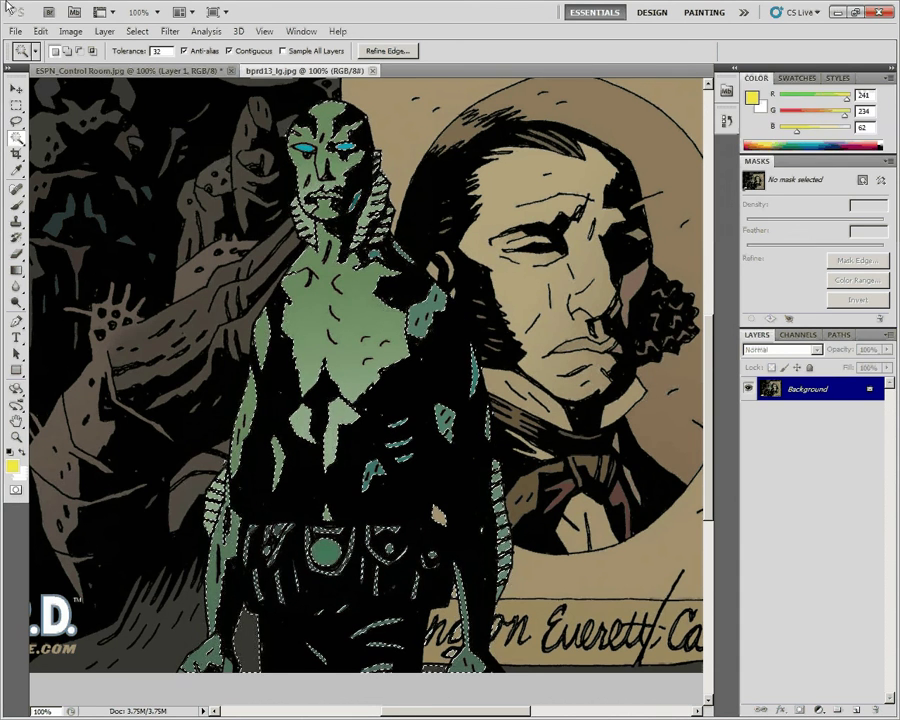
click(40, 31)
click(62, 47)
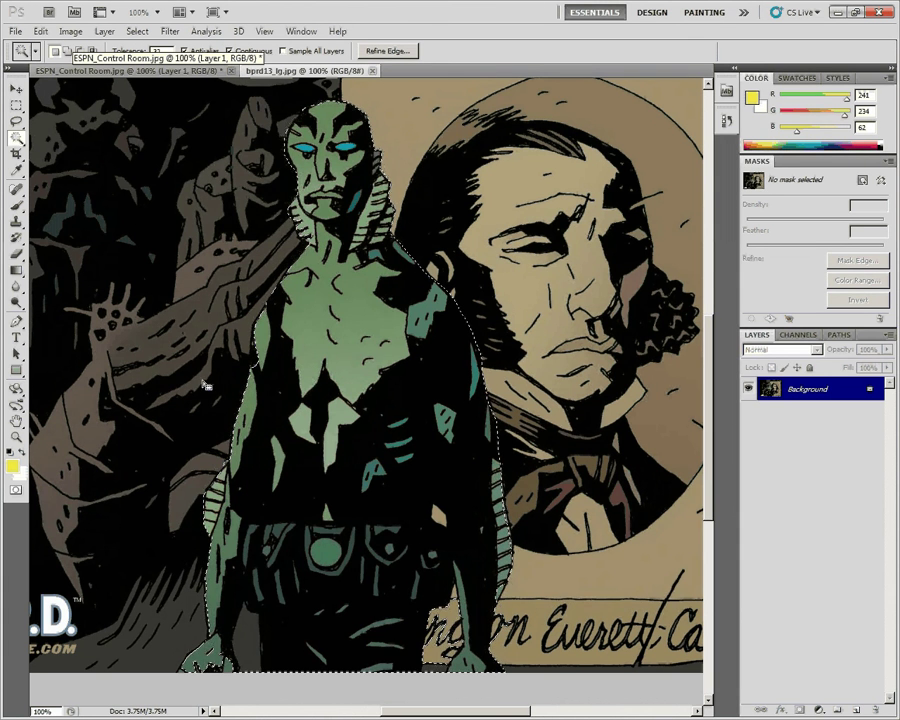
Copy the selected green figure into ESPN_Control Room.jpg as a new layer, and shift it so it partly covers the flaming figure.
click(40, 32)
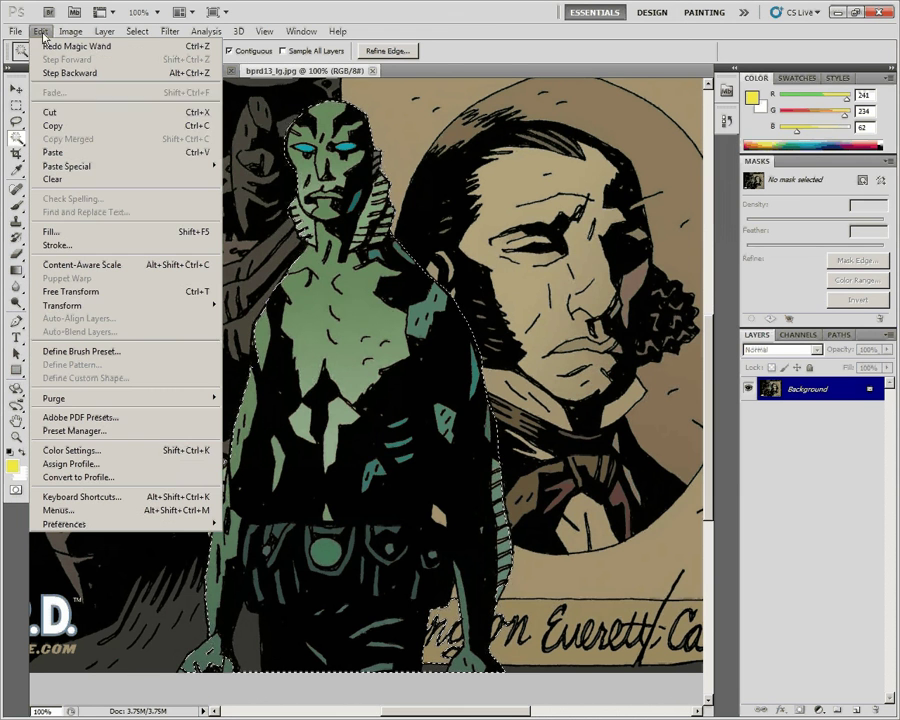
click(70, 131)
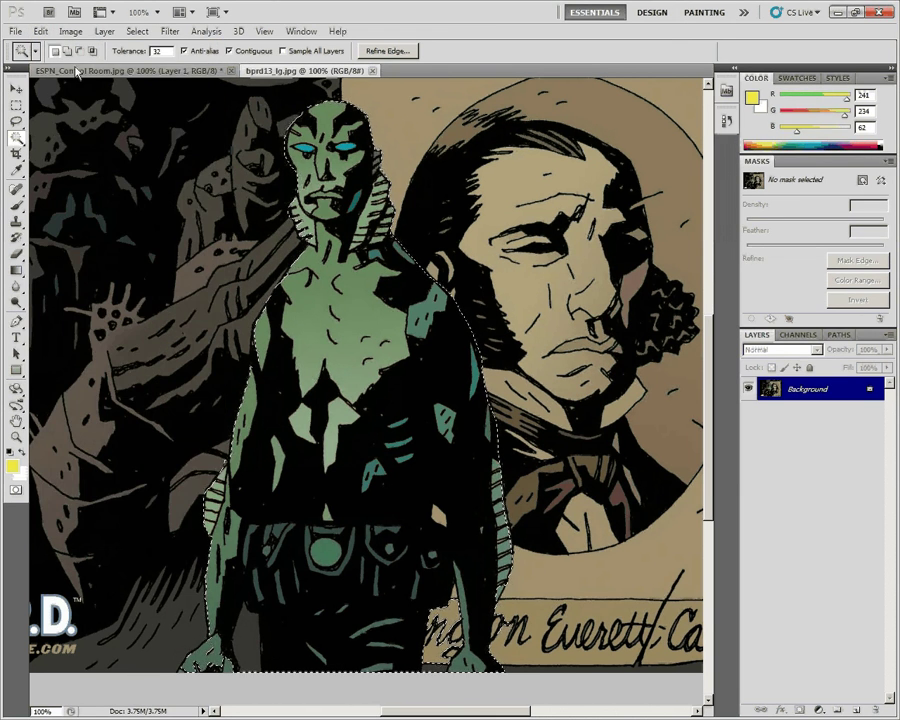
click(75, 72)
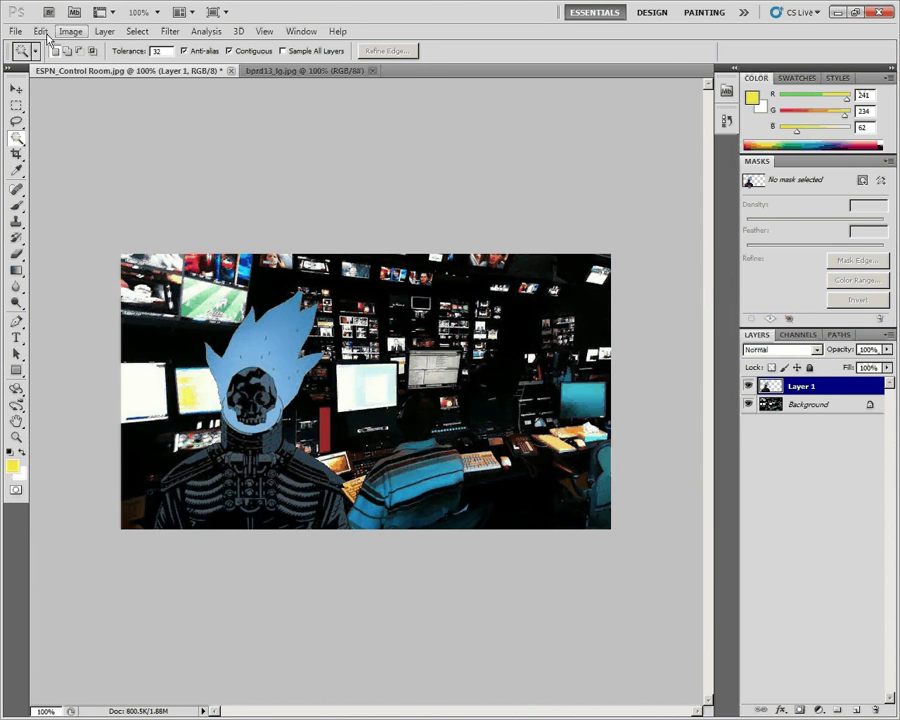
click(42, 32)
click(55, 152)
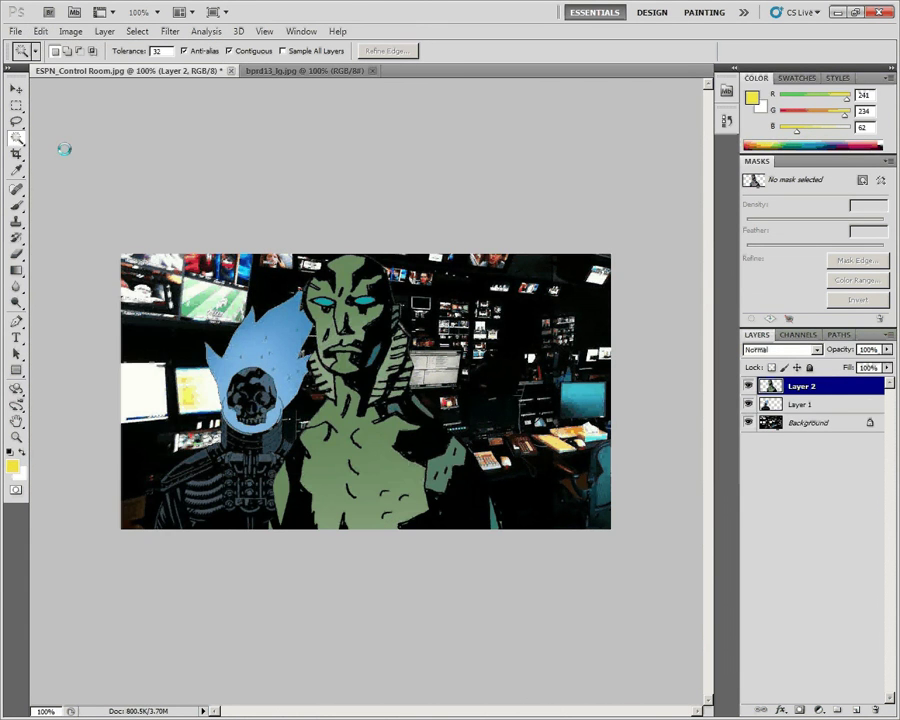
click(14, 91)
drag(297, 351, 247, 351)
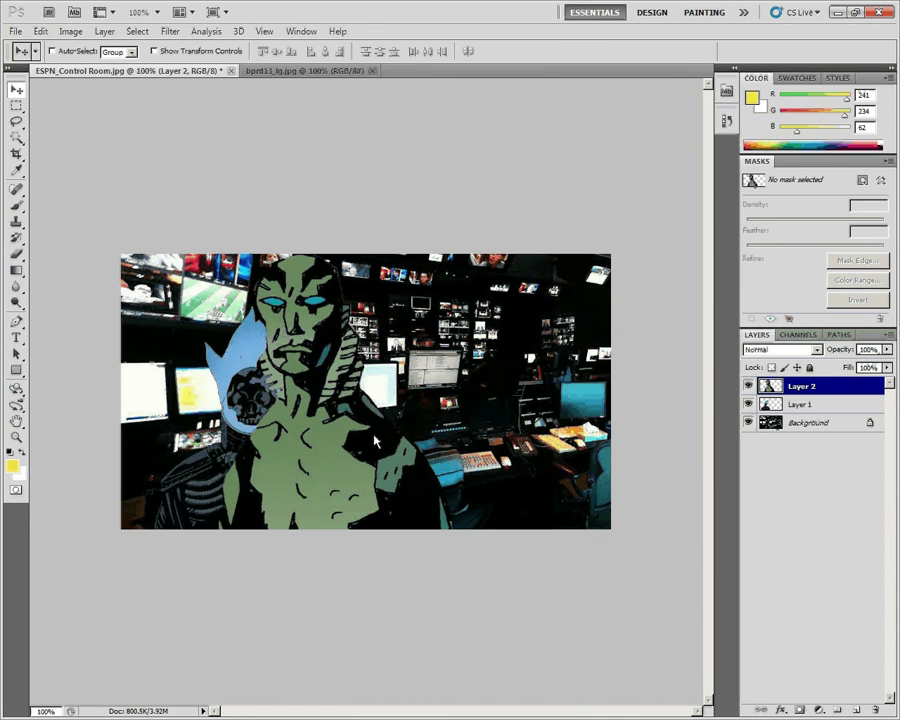
Move the green figure beside the flaming figure, and place its layer beneath Layer 1.
drag(363, 458, 548, 467)
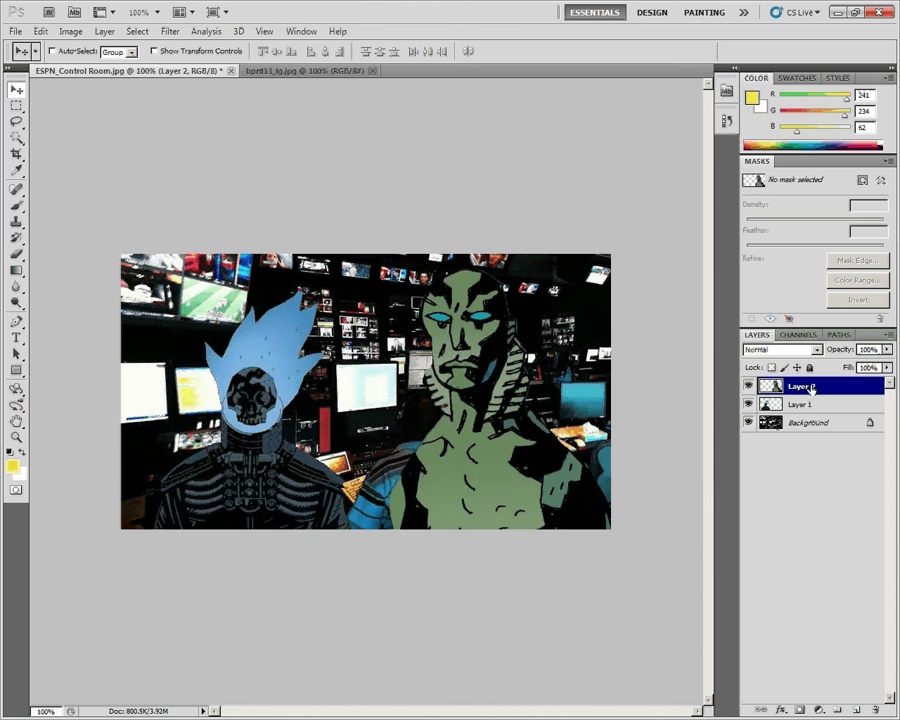
drag(811, 389, 870, 417)
drag(438, 435, 415, 429)
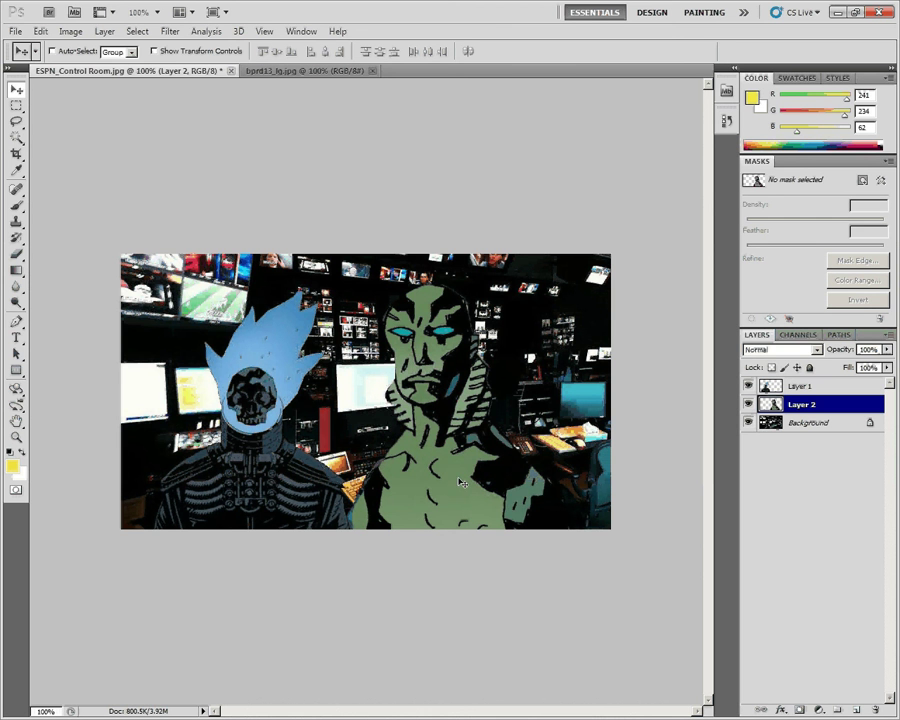
Scale the green figure down proportionally to about 64% with Free Transform, and move it so the flaming figure's shoulder slightly overlaps it.
click(70, 31)
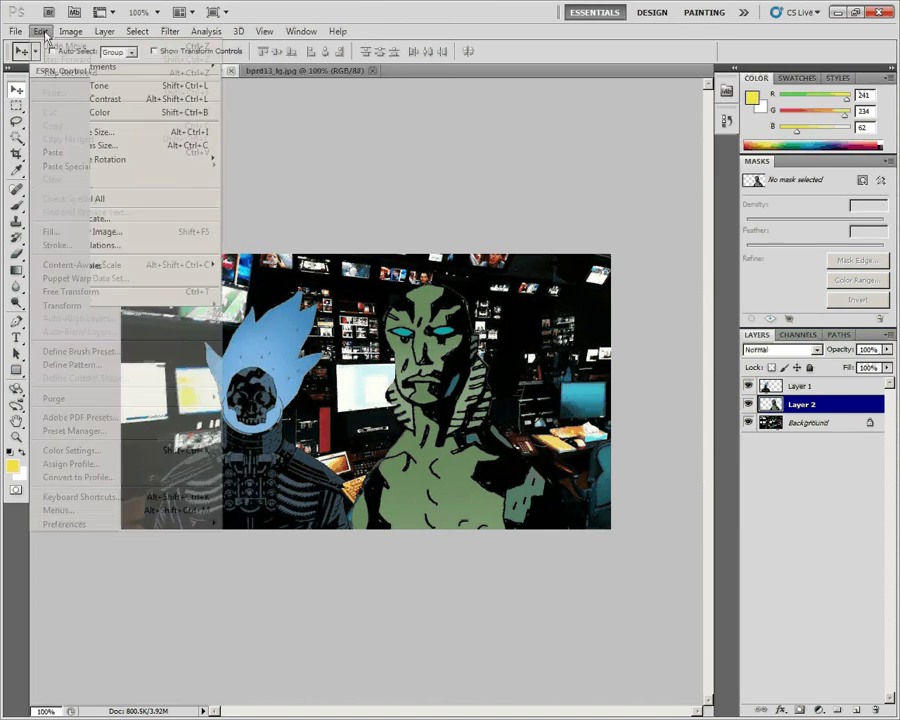
click(198, 292)
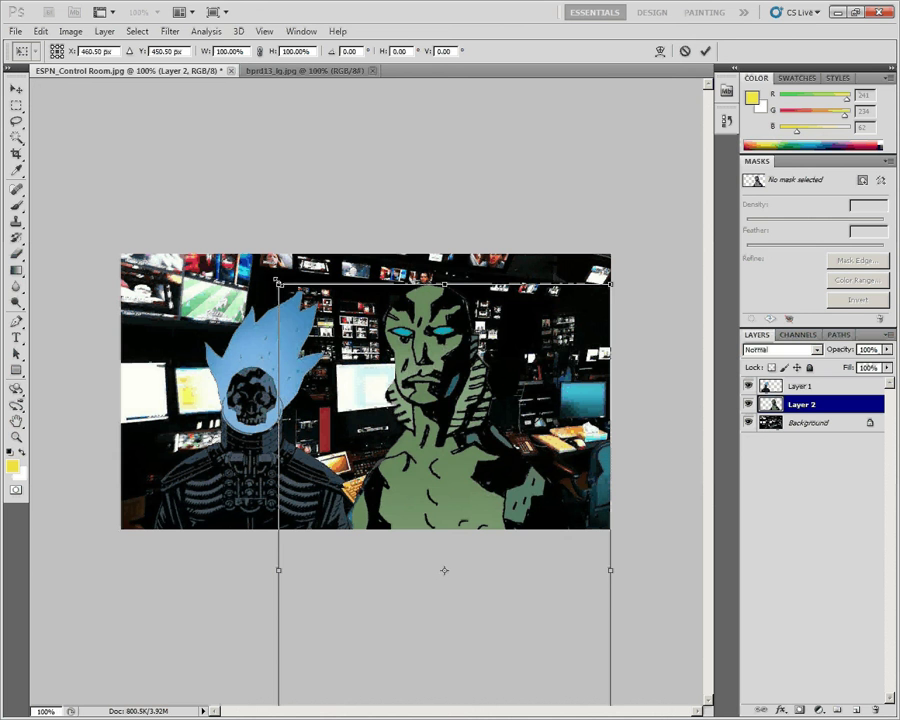
drag(278, 284, 330, 380)
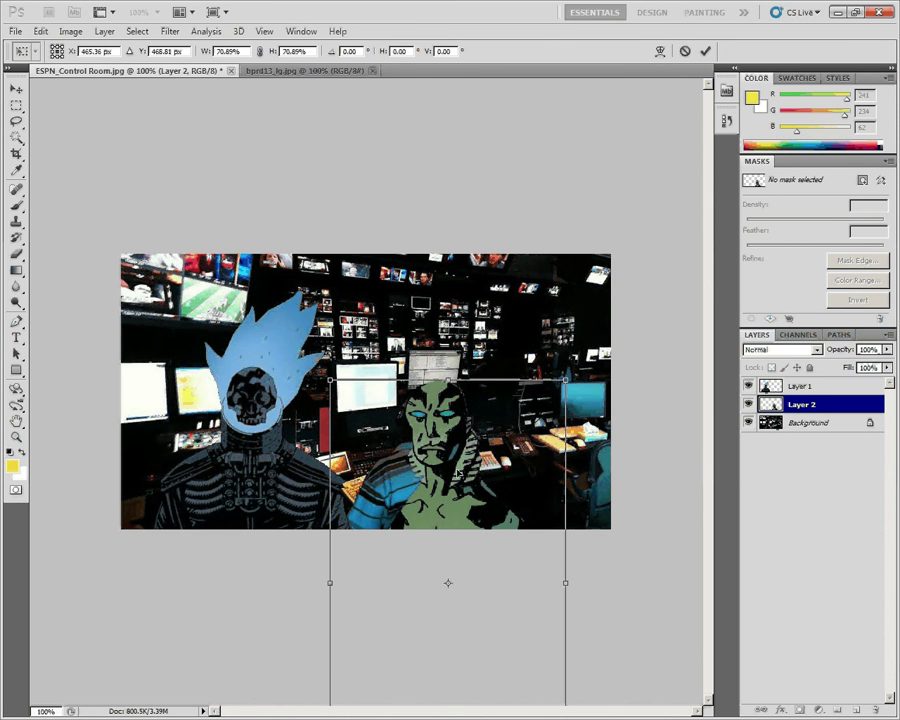
drag(459, 471, 495, 412)
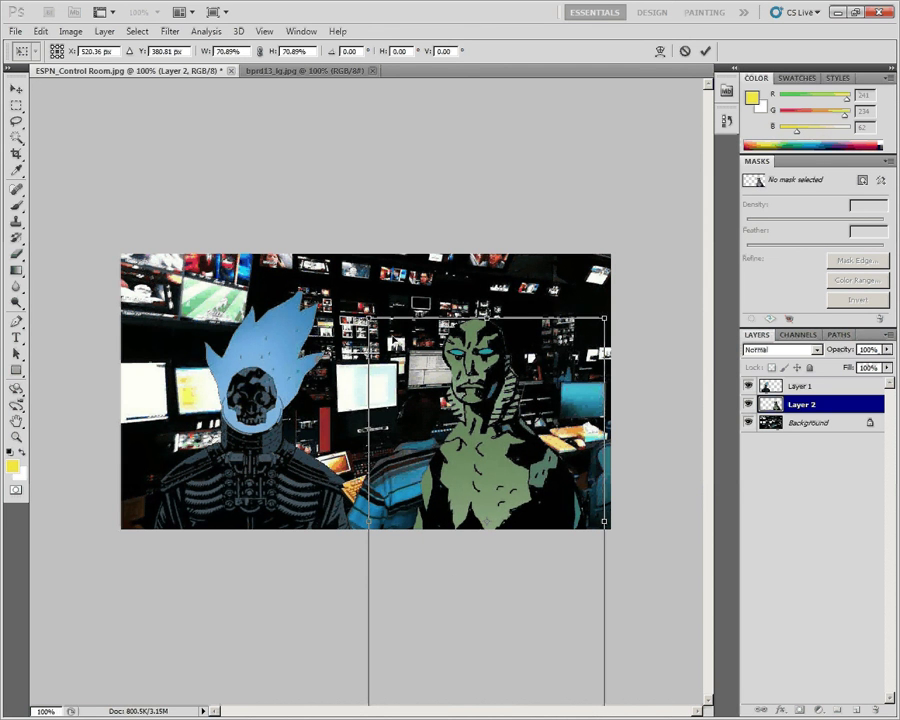
drag(369, 318, 392, 358)
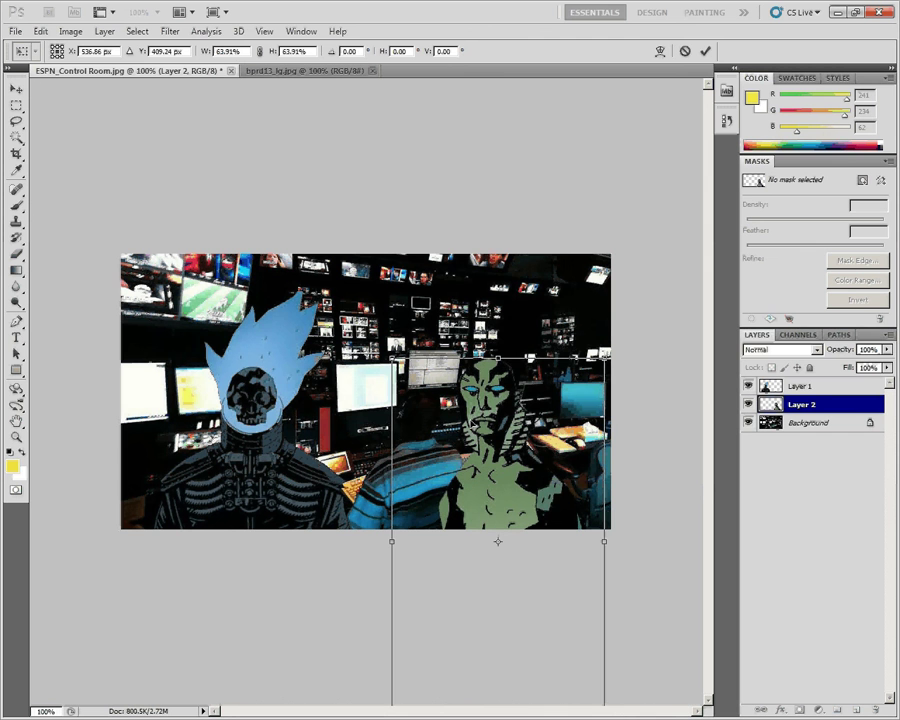
key(Return)
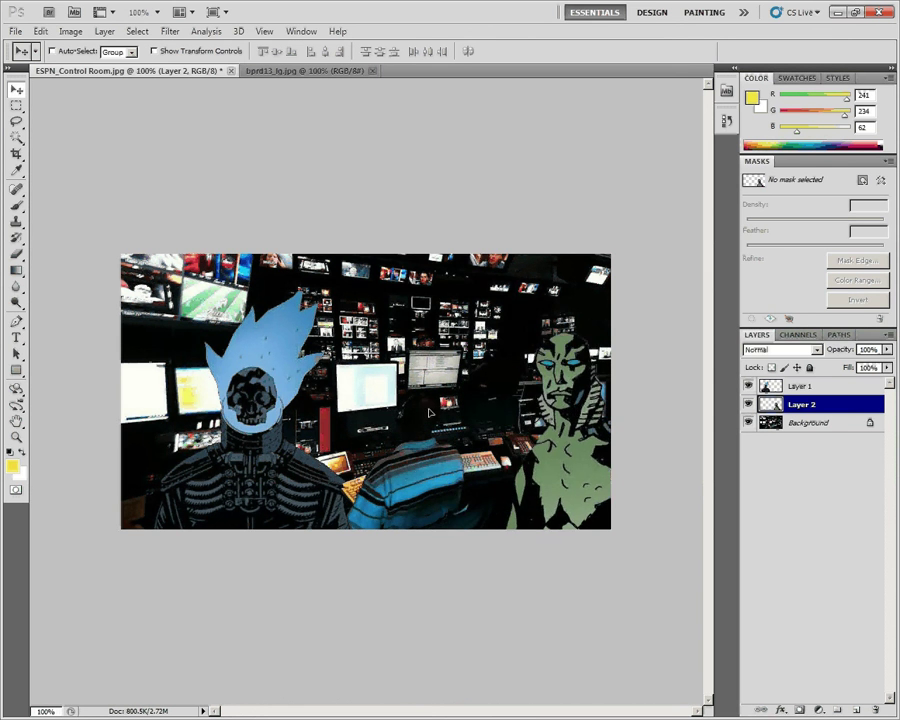
drag(476, 420, 344, 408)
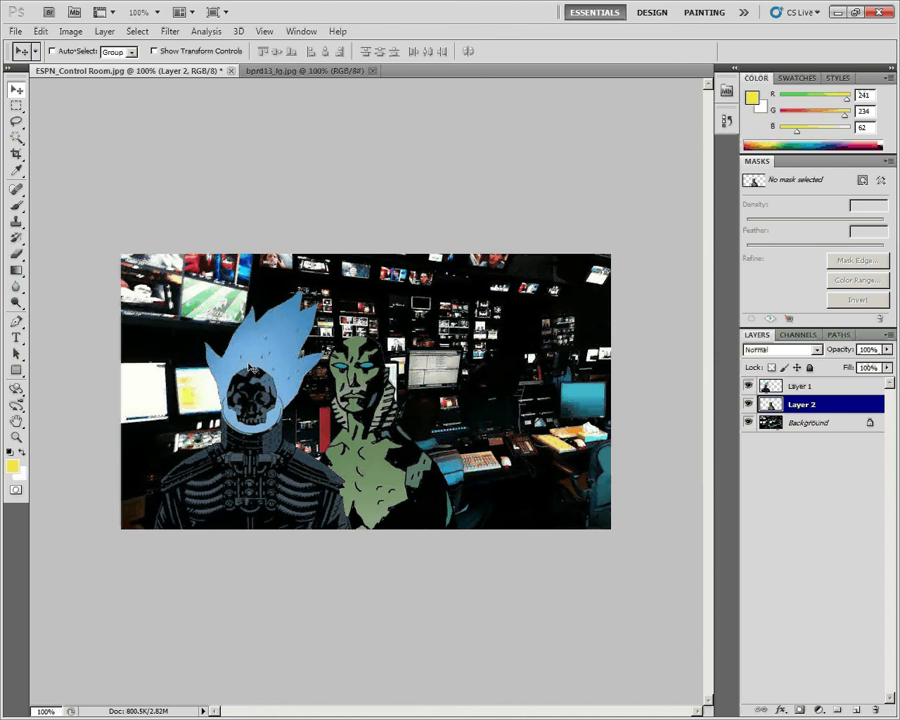
Try a Gaussian Blur with a radius of 1.0 pixels on the green figure's layer, and undo it.
click(170, 33)
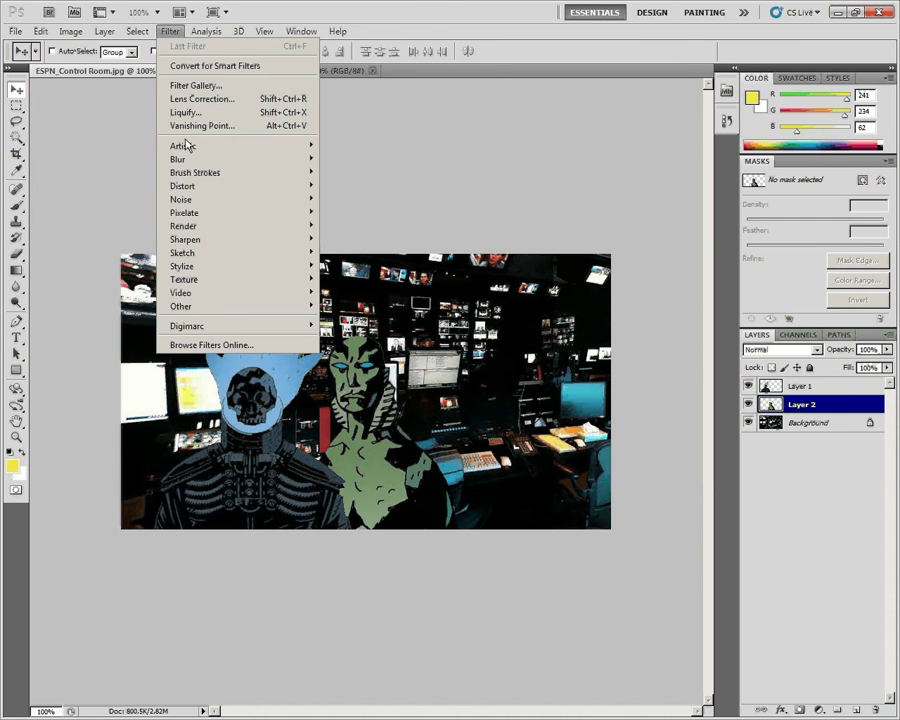
mouse_move(185, 159)
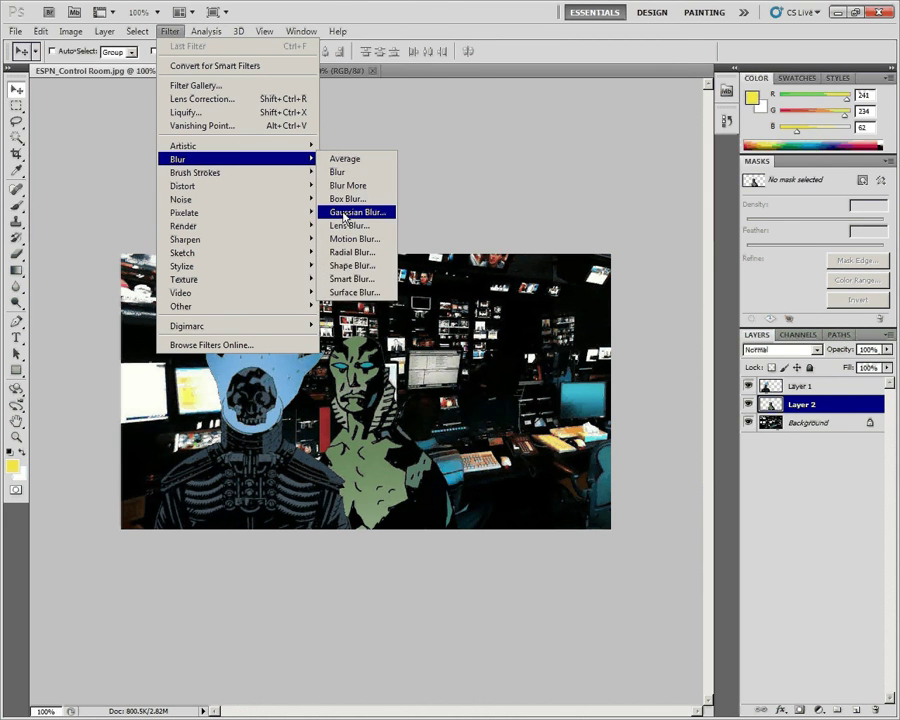
click(344, 213)
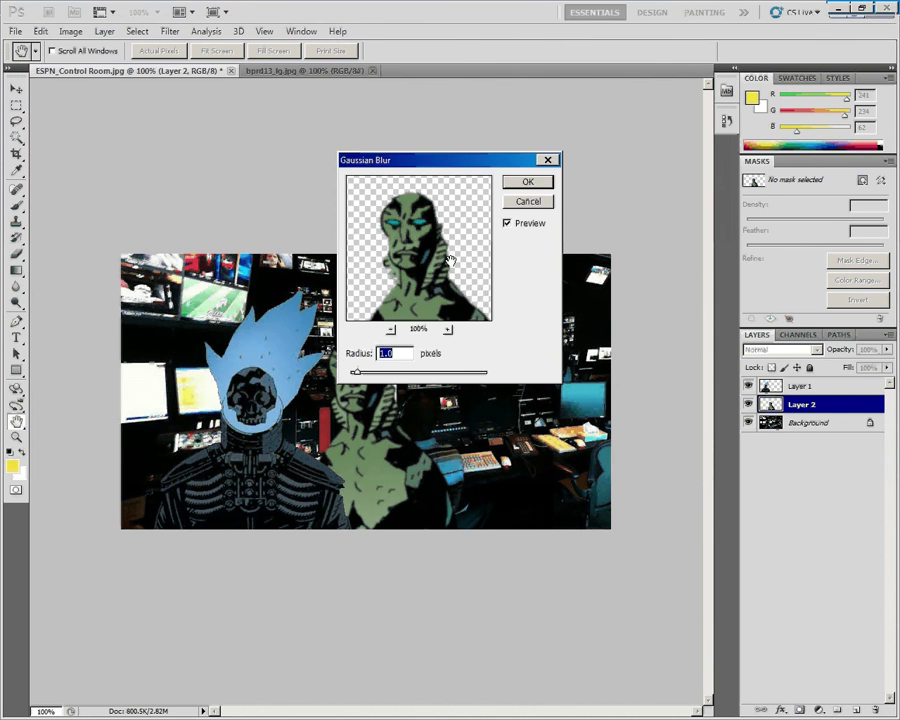
click(522, 186)
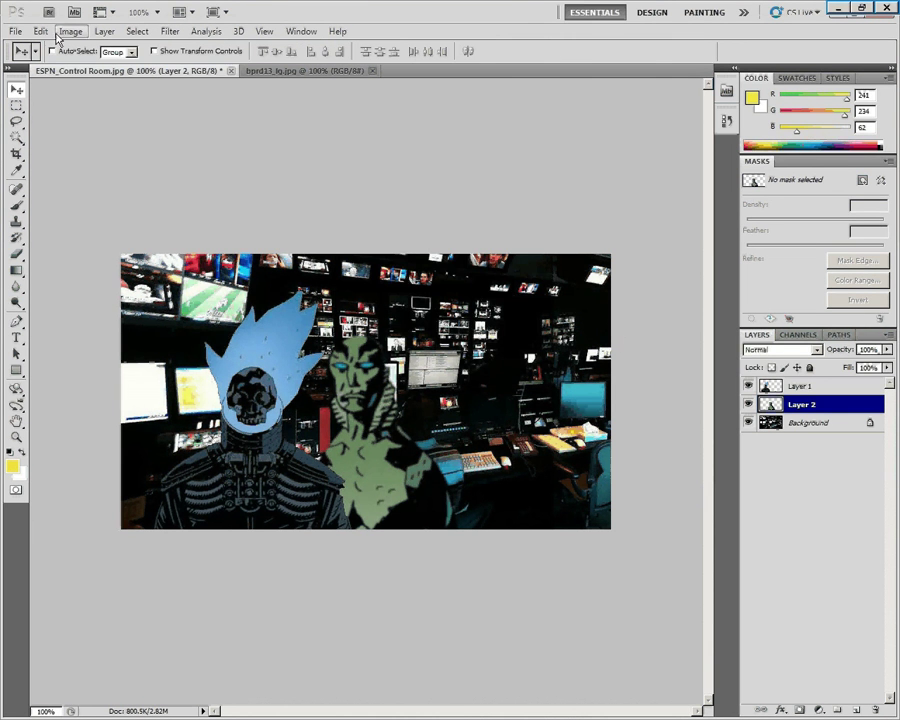
click(40, 31)
click(53, 48)
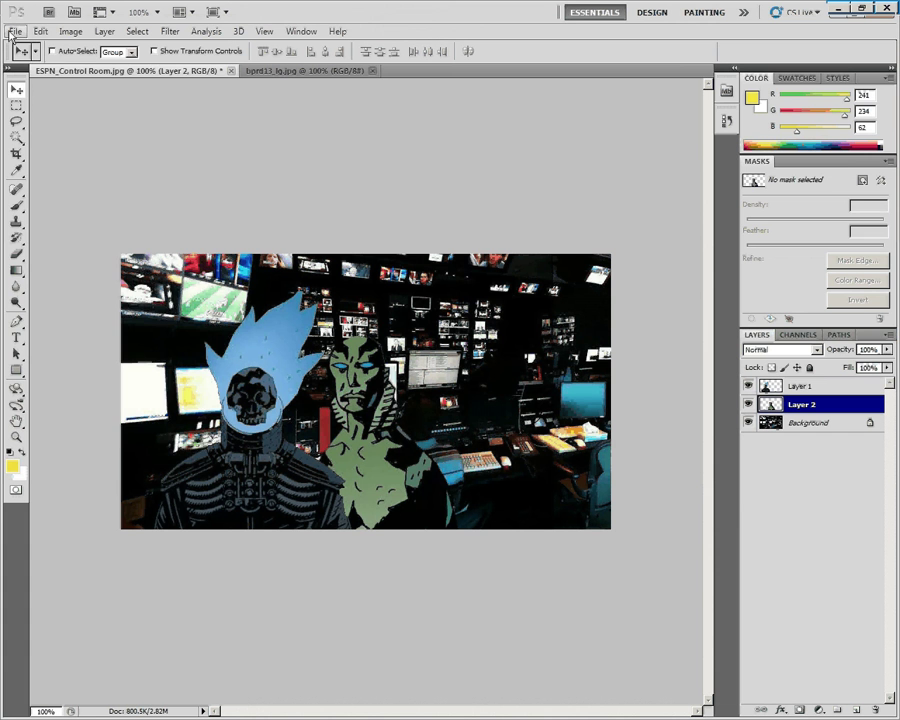
click(15, 31)
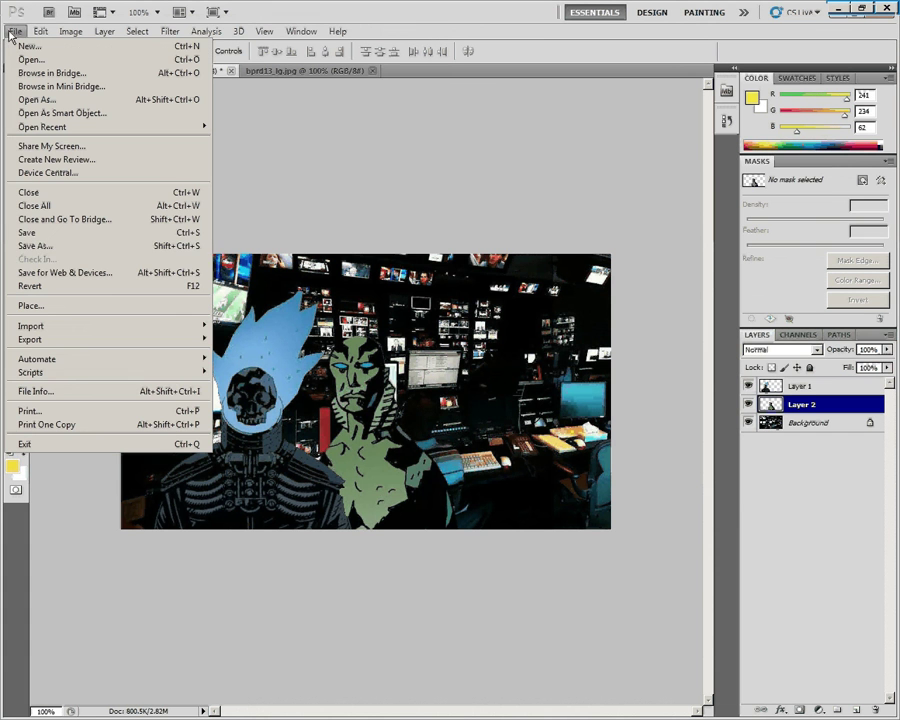
click(117, 246)
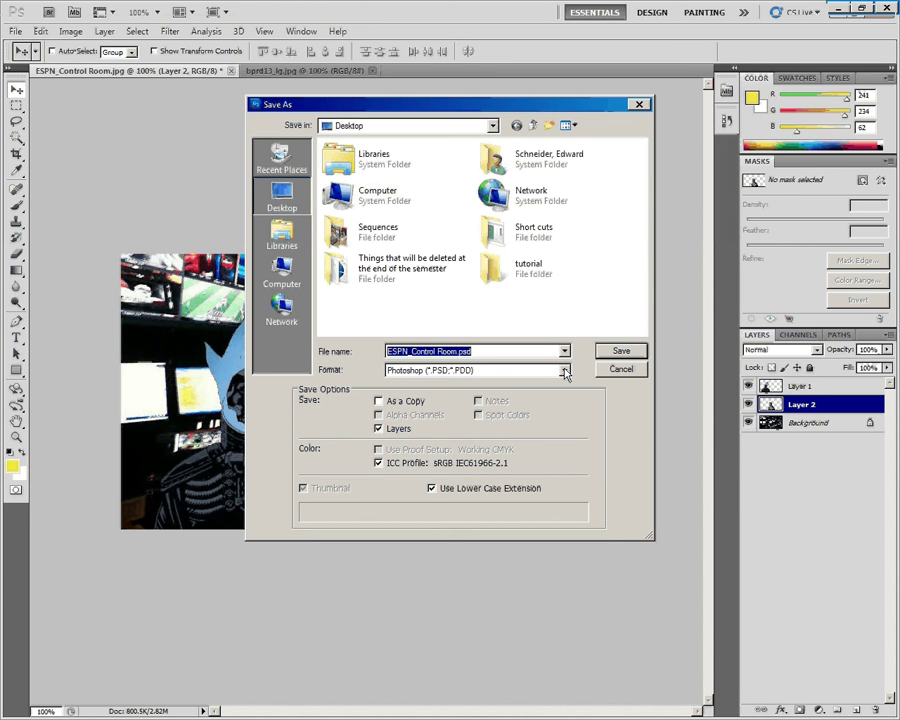
click(620, 369)
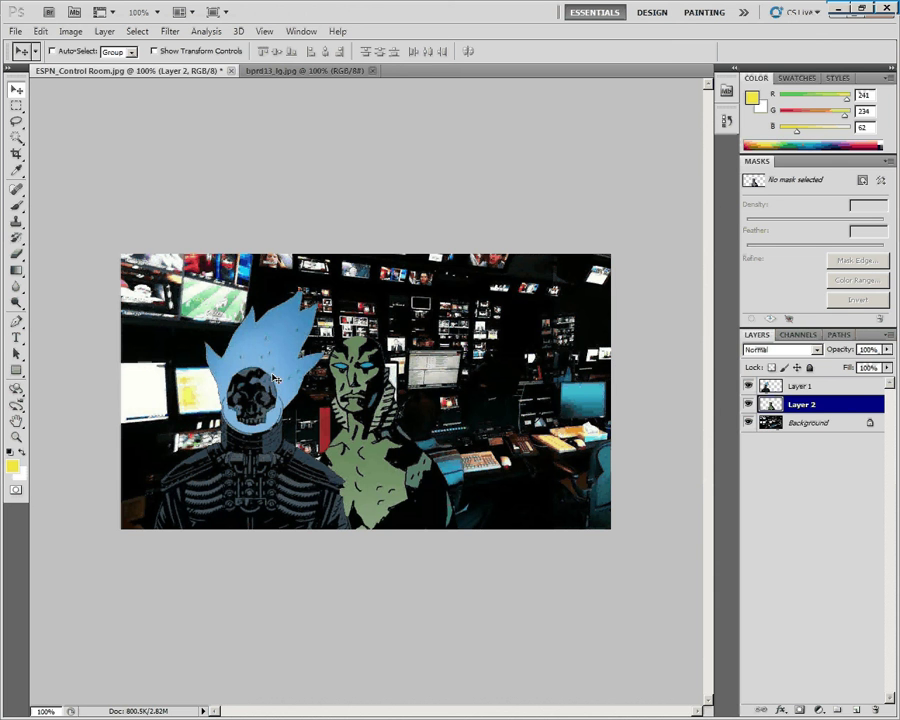
Show the rulers and place two vertical guides, at about 3 and 6.6 on the horizontal ruler.
click(263, 32)
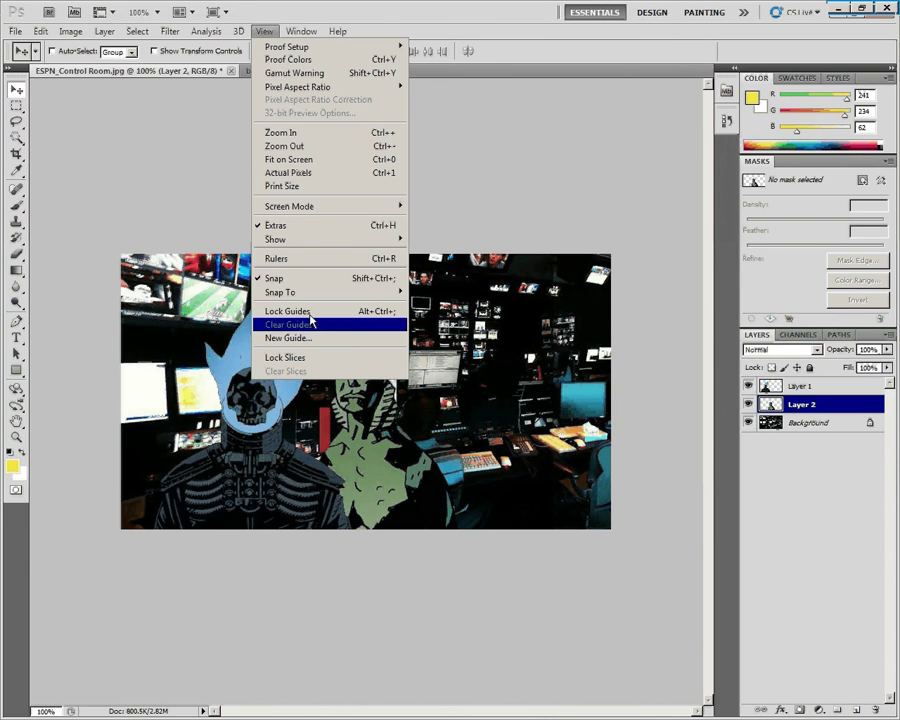
click(322, 258)
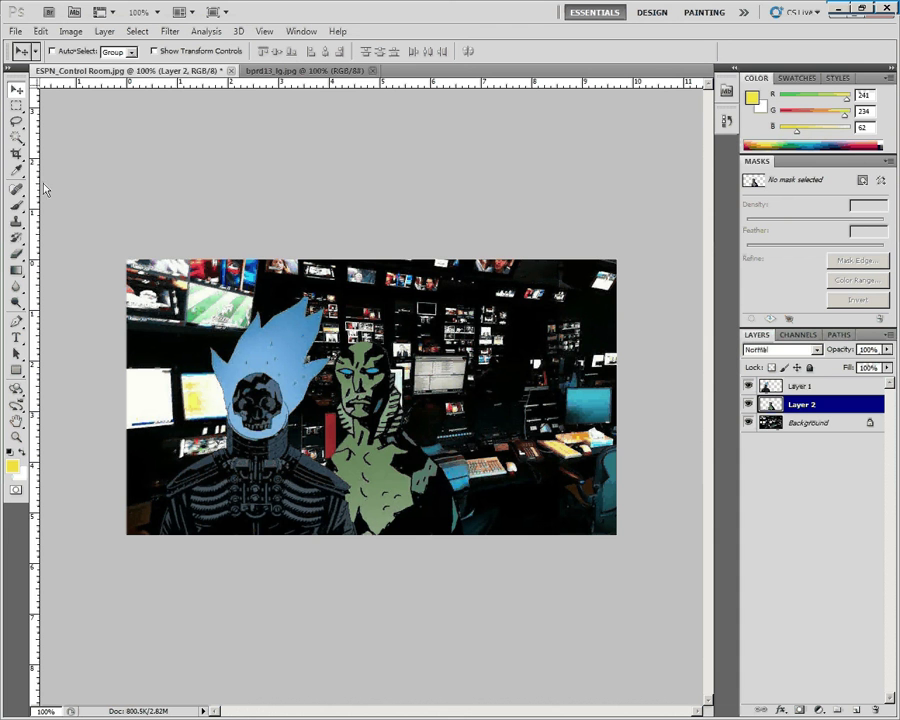
drag(35, 188, 280, 230)
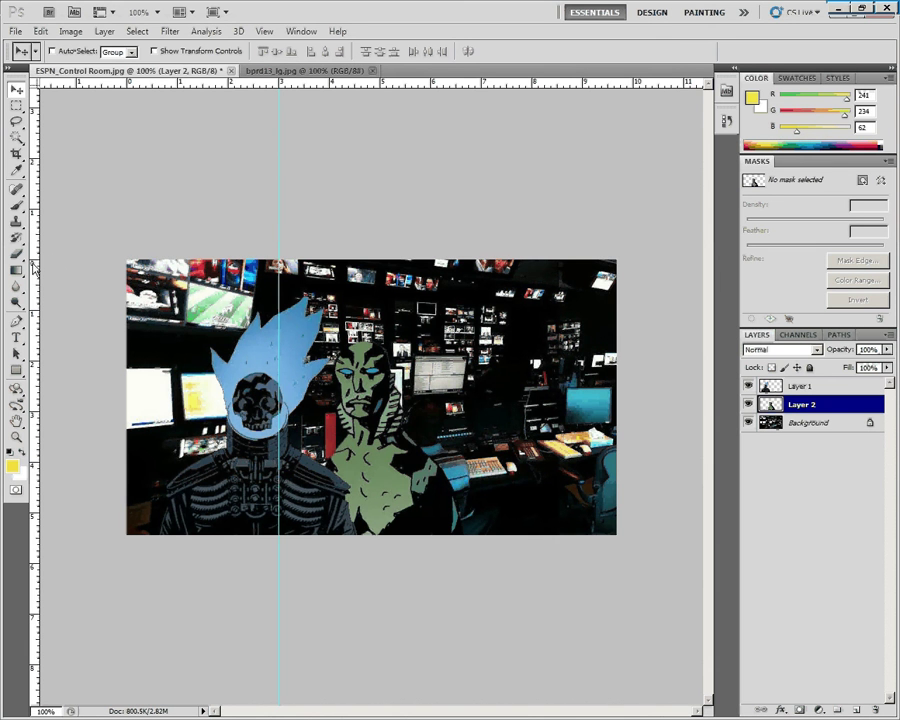
drag(33, 266, 479, 263)
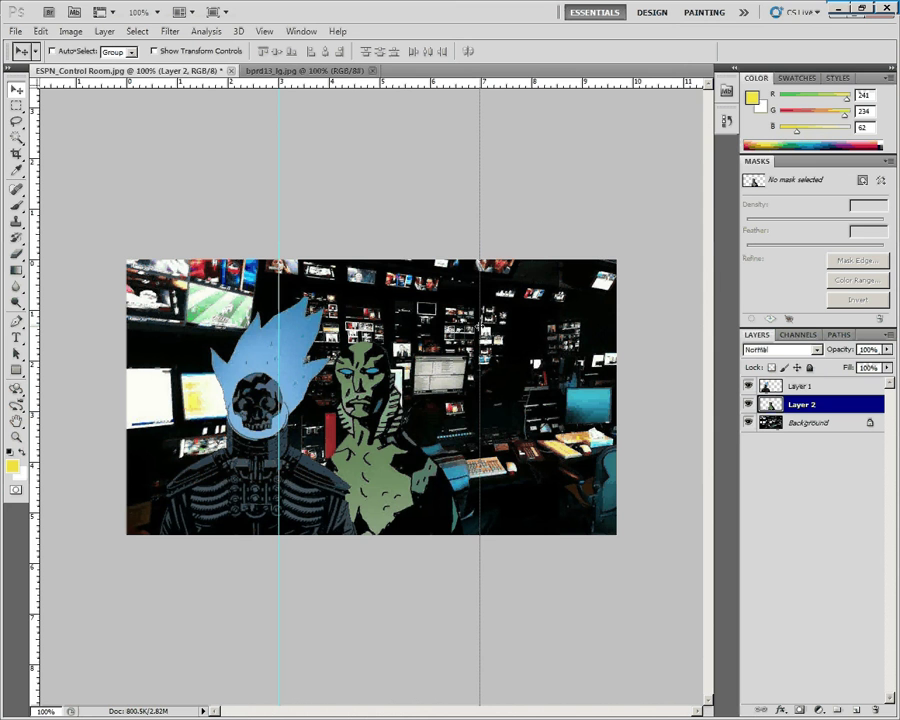
mouse_move(478, 326)
mouse_down()
mouse_move(458, 326)
mouse_move(510, 326)
mouse_move(463, 326)
mouse_up()
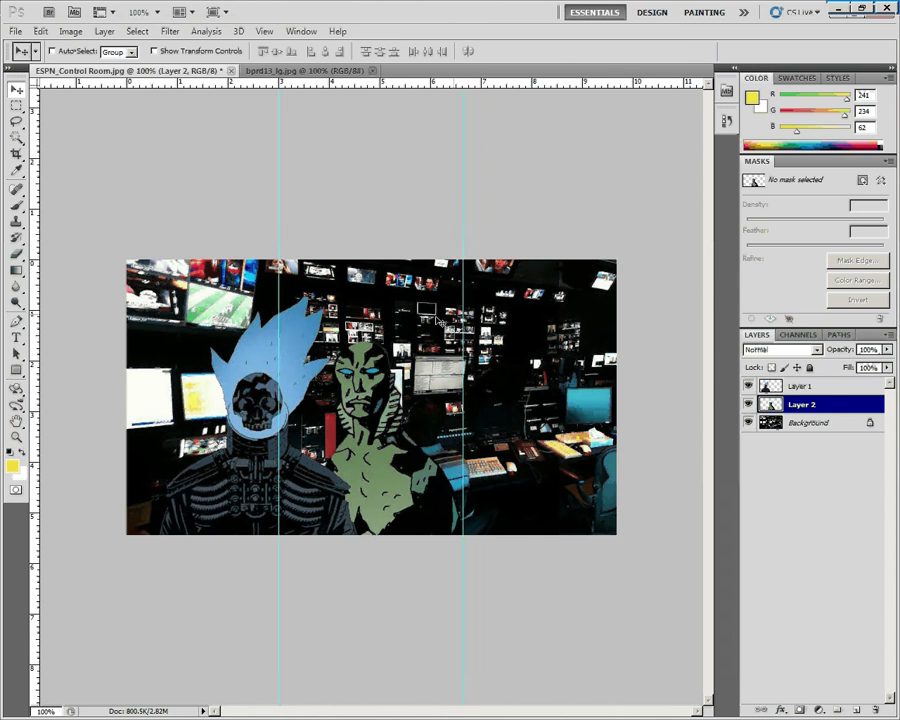
Centre the flaming figure on the first vertical guide and the green figure on the second one.
click(800, 387)
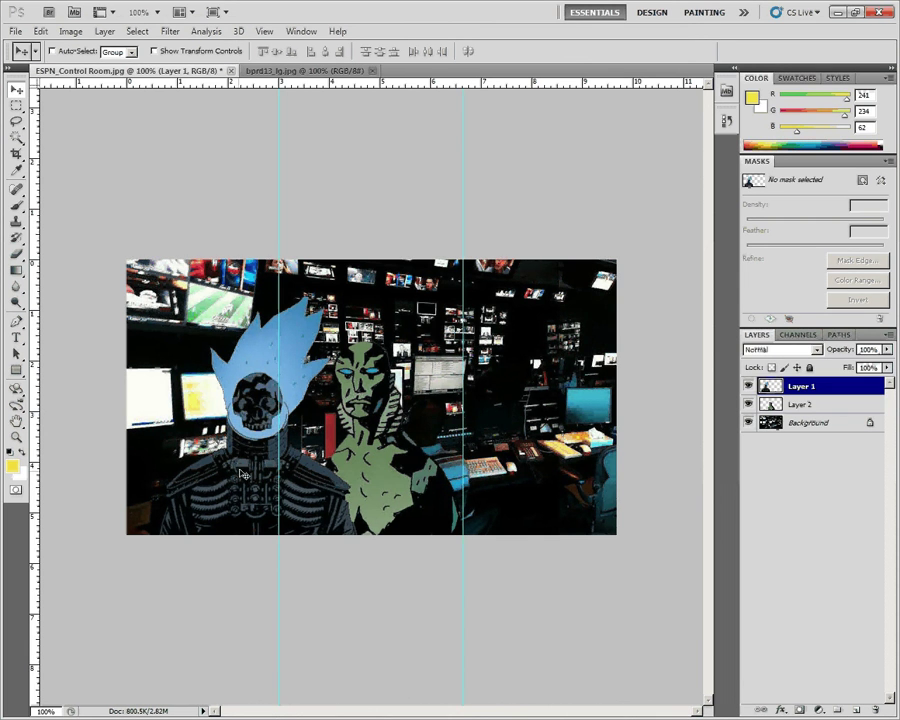
drag(235, 473, 258, 473)
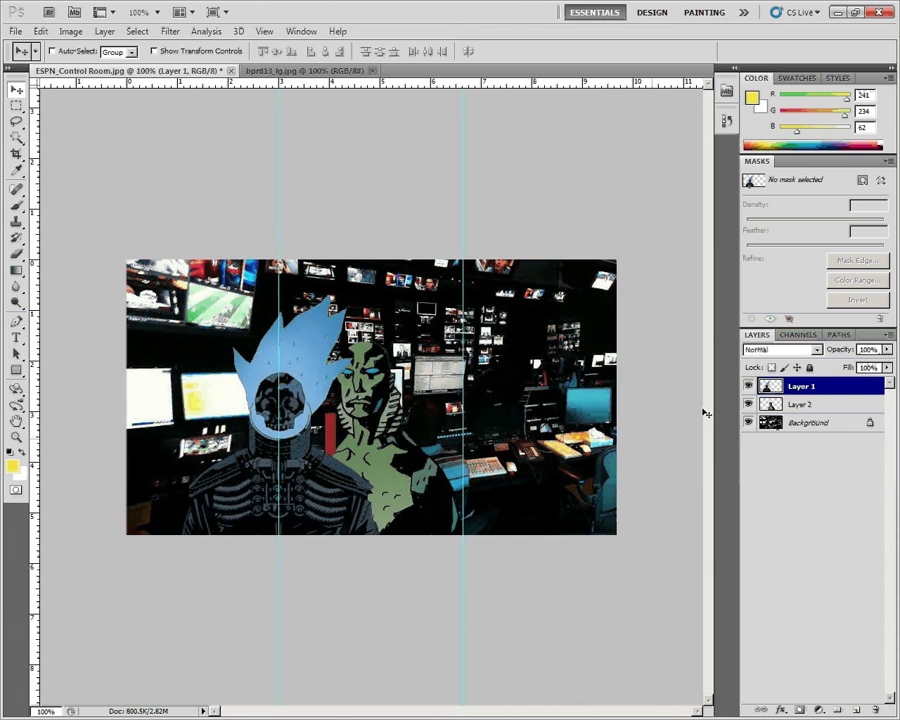
click(822, 405)
drag(440, 471, 525, 471)
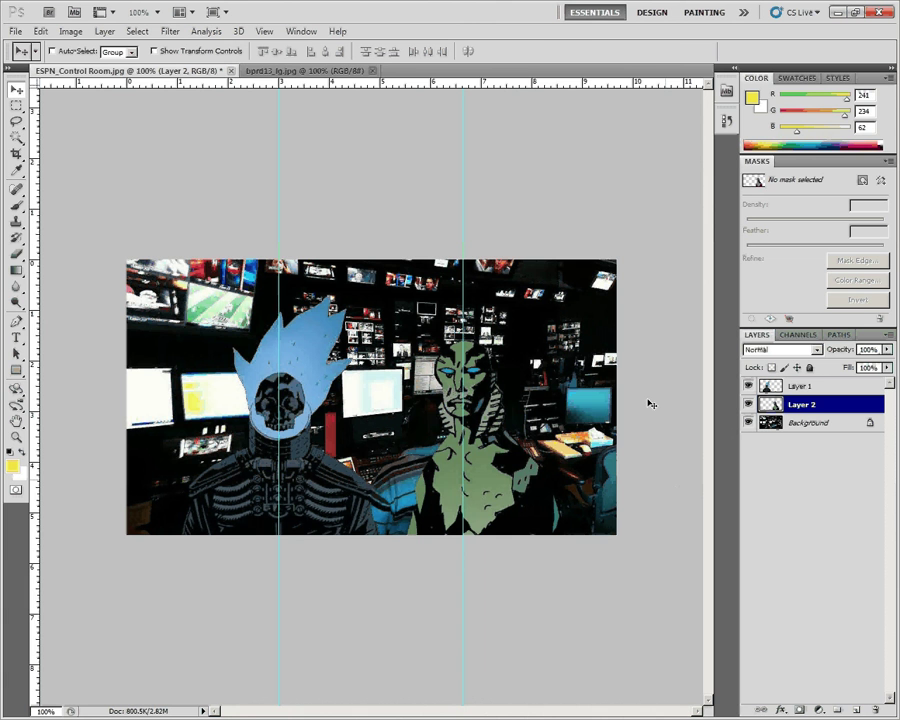
Save a copy of the composite to the Desktop in JPEG format, named compositiuon, accepting the JPEG options.
click(15, 31)
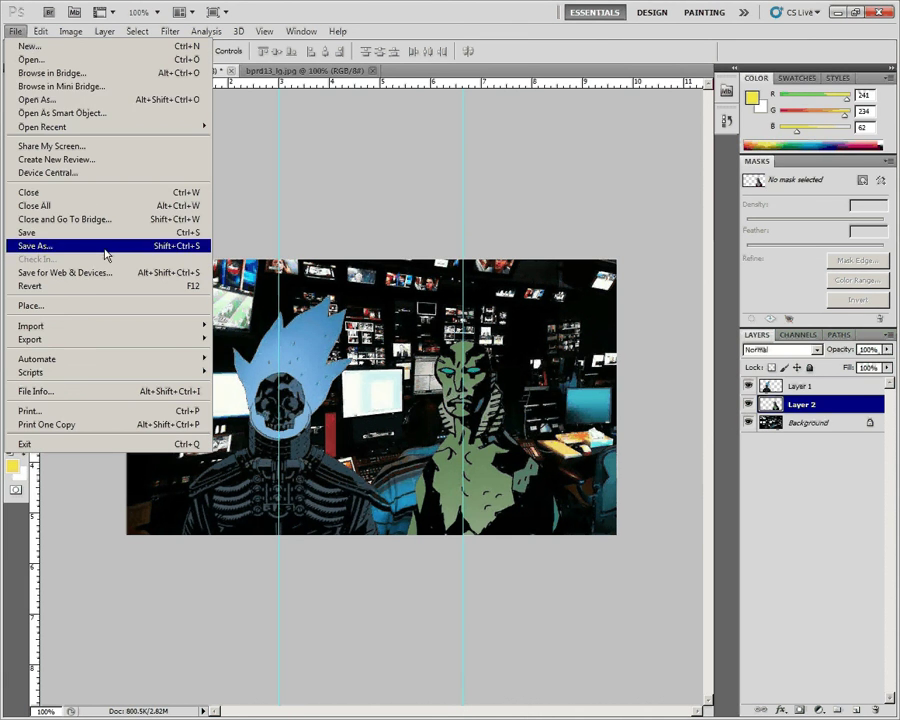
click(108, 246)
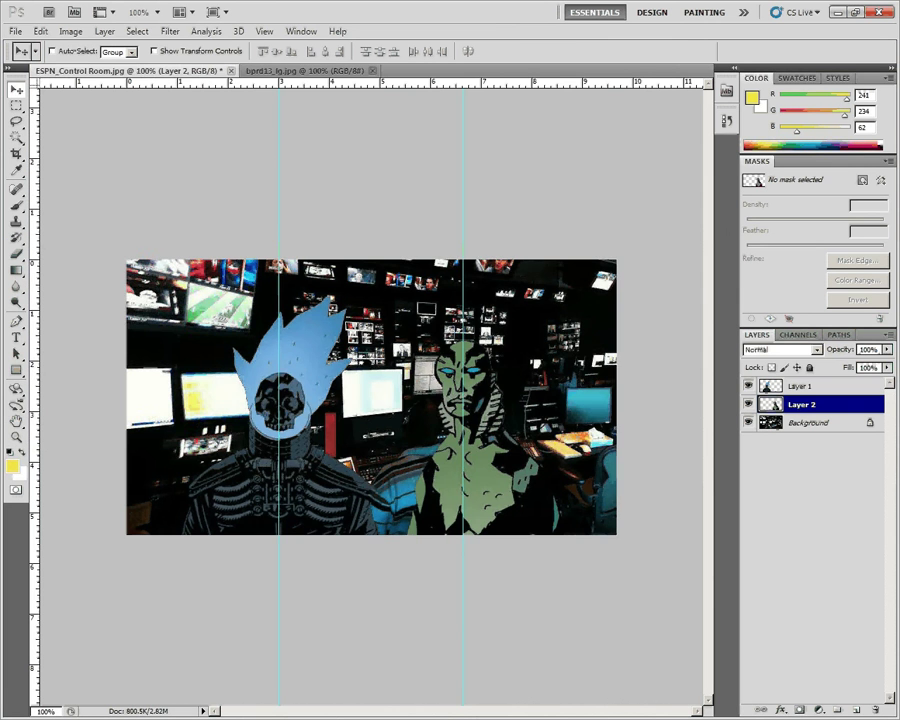
click(412, 351)
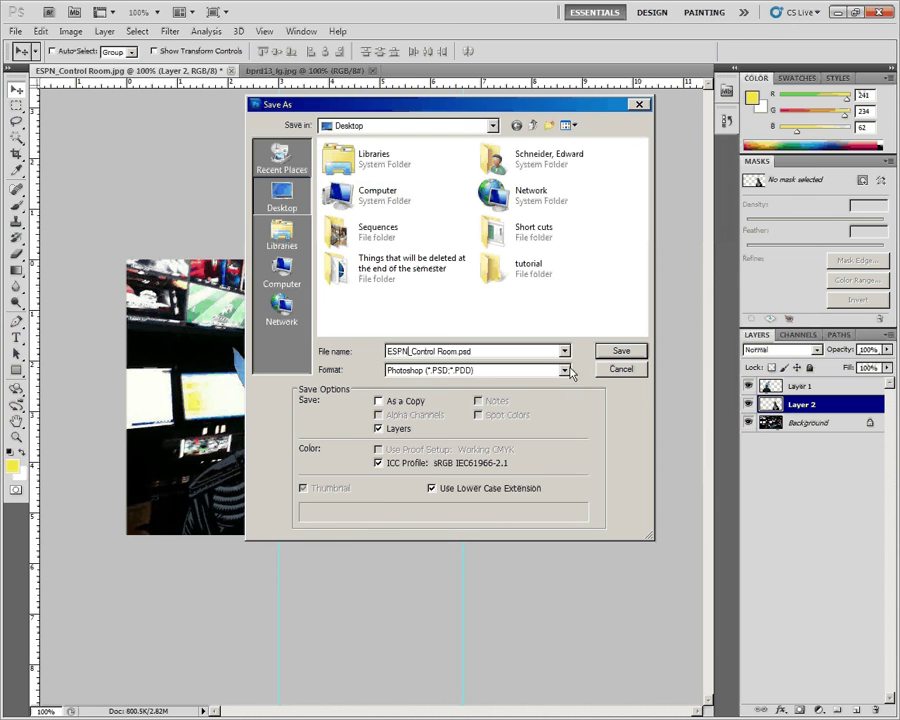
click(564, 370)
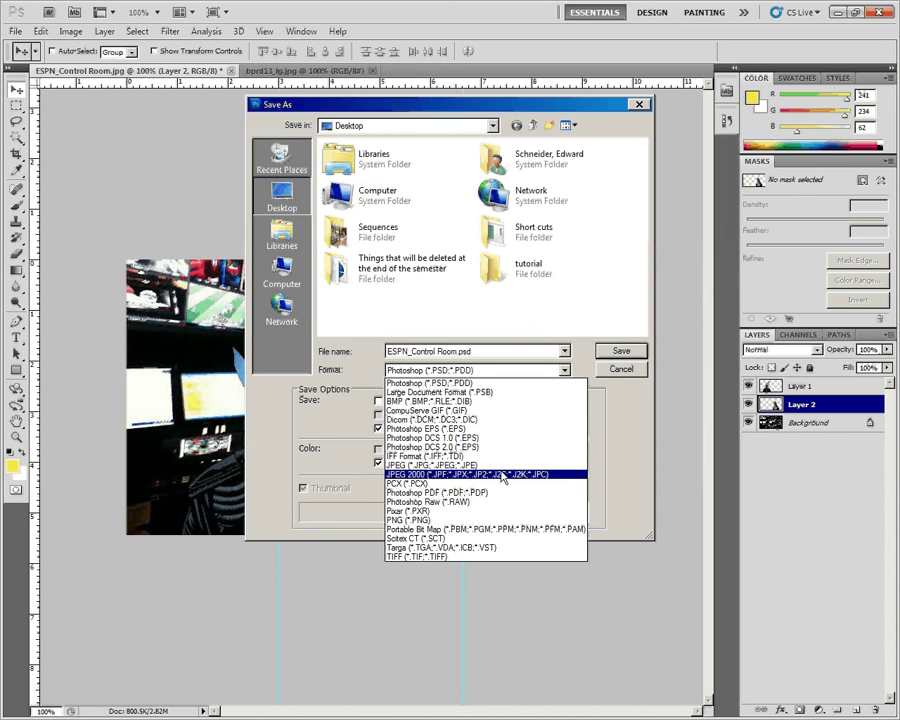
click(515, 465)
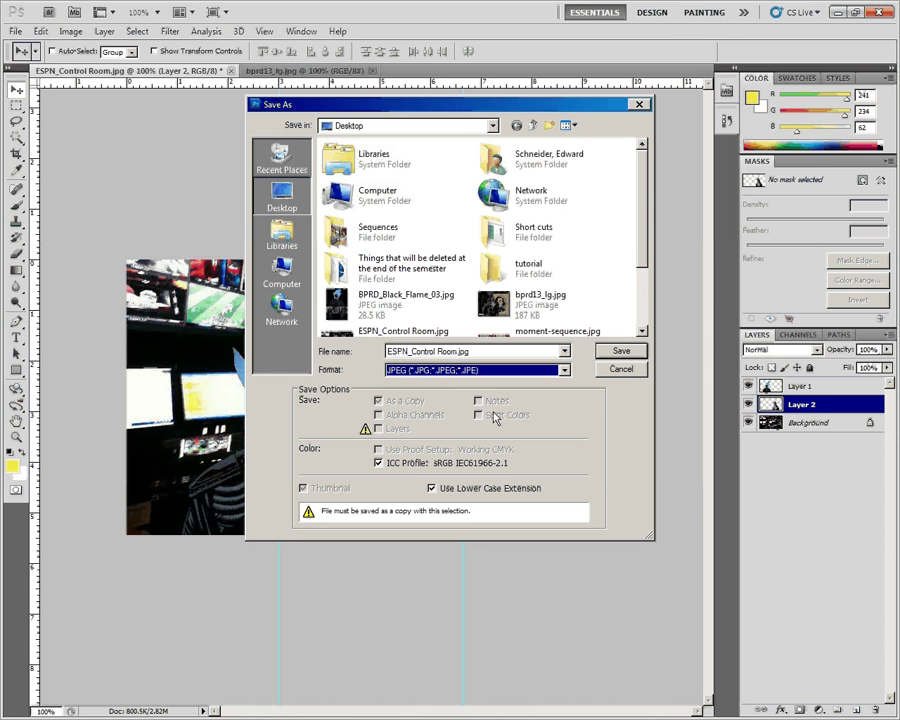
key(shift+Tab)
drag(458, 351, 332, 358)
text(composi)
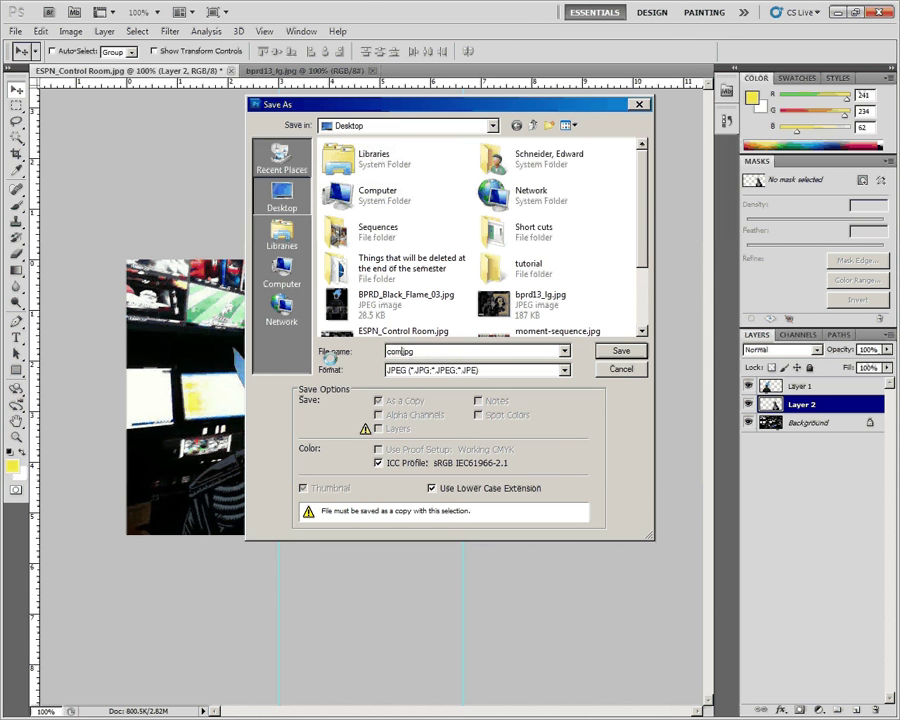
text(tiuon)
key(Return)
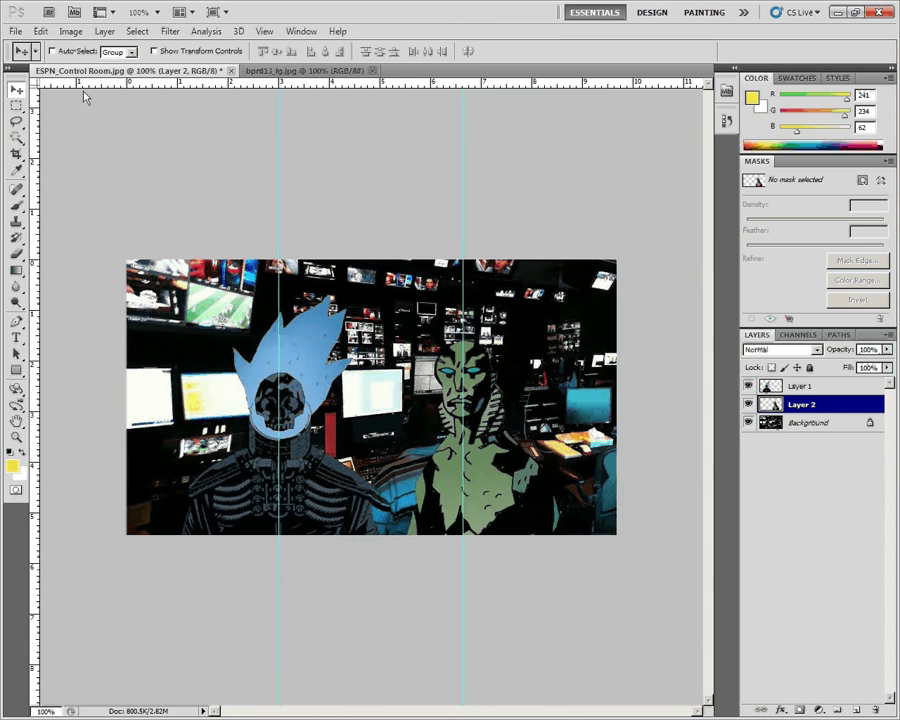
key(Return)
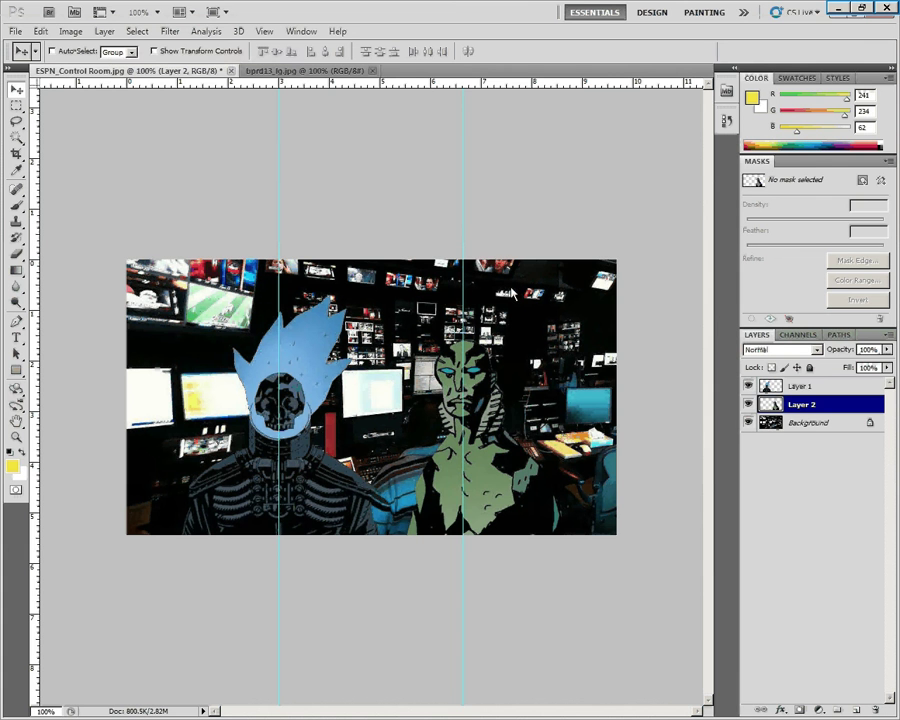
Close ESPN_Control Room.jpg without saving its changes.
click(231, 72)
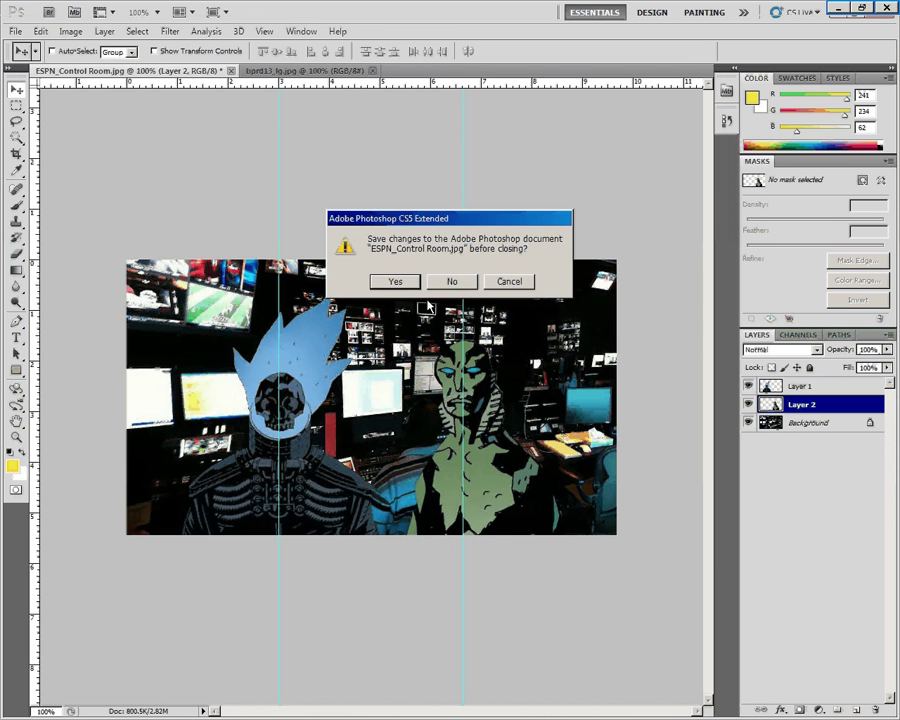
click(445, 285)
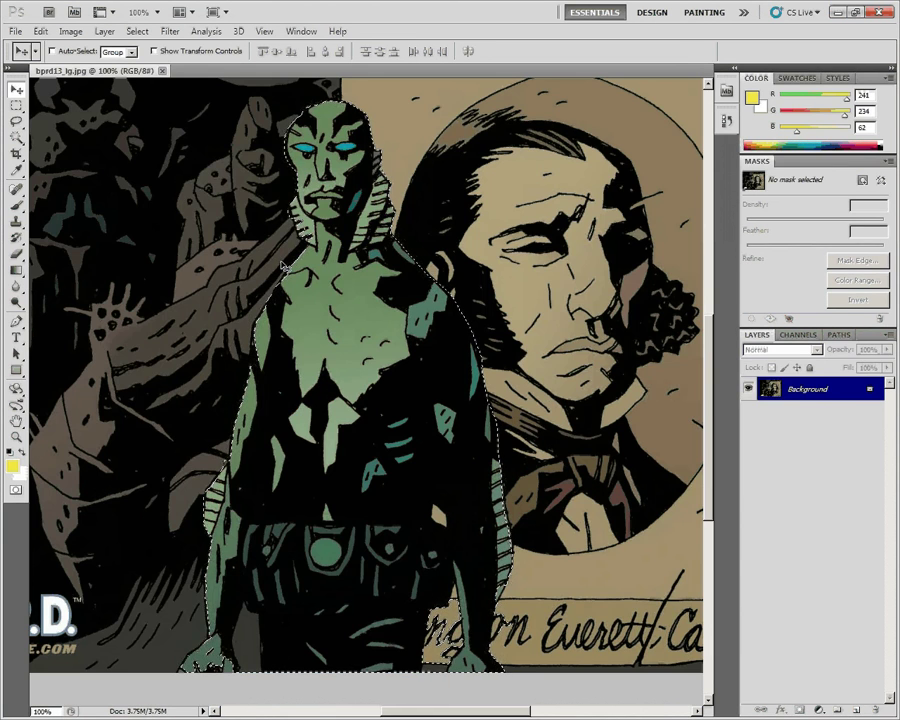
Close bprd13_lg.jpg and open the saved composite compositiuon.jpg from the Desktop.
click(162, 71)
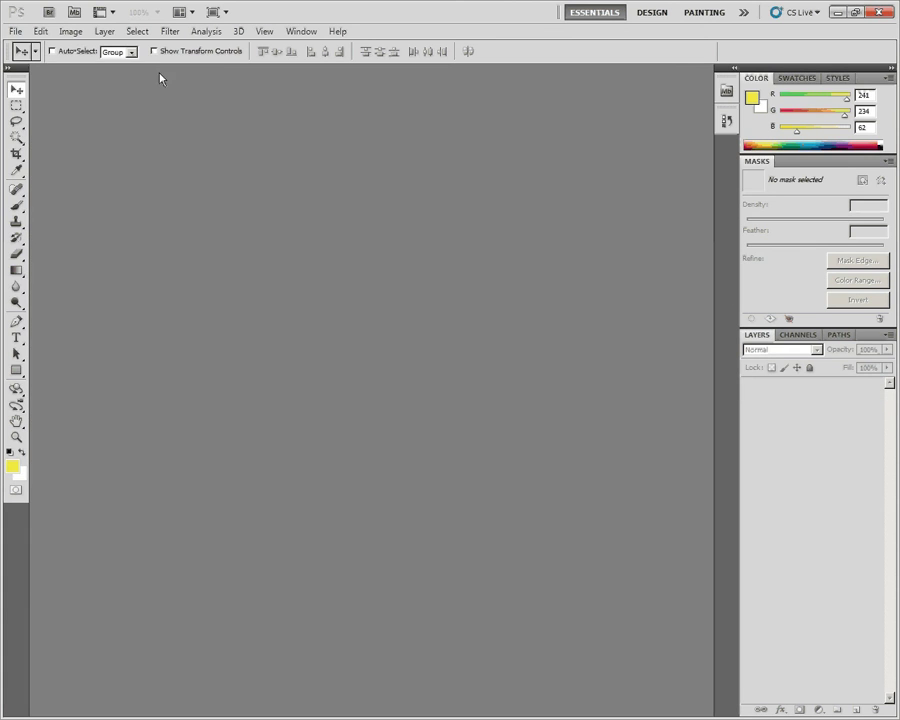
click(15, 31)
click(28, 59)
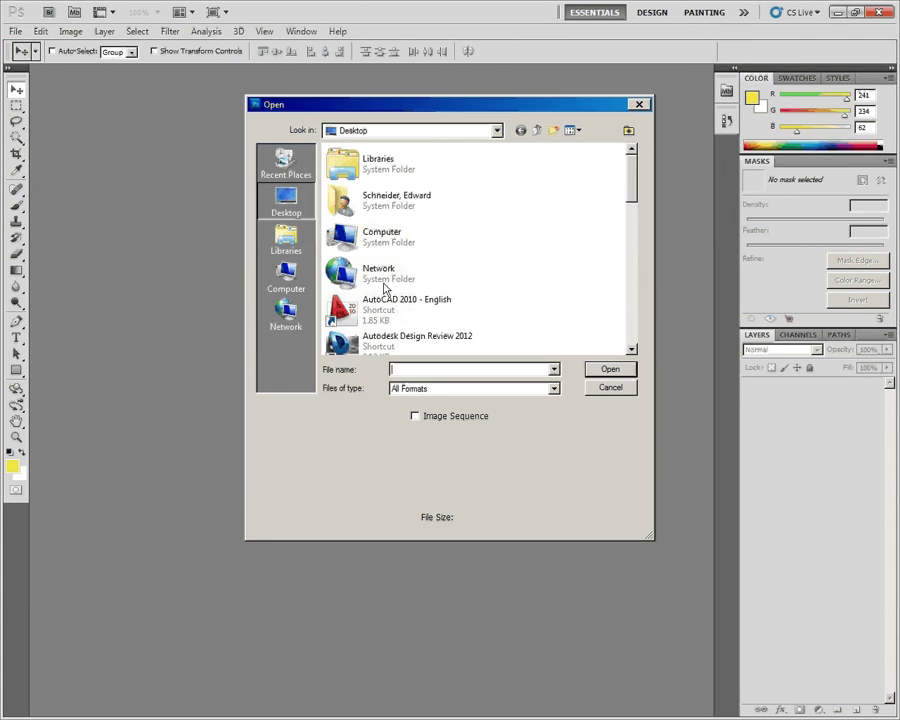
drag(630, 183, 632, 256)
click(400, 235)
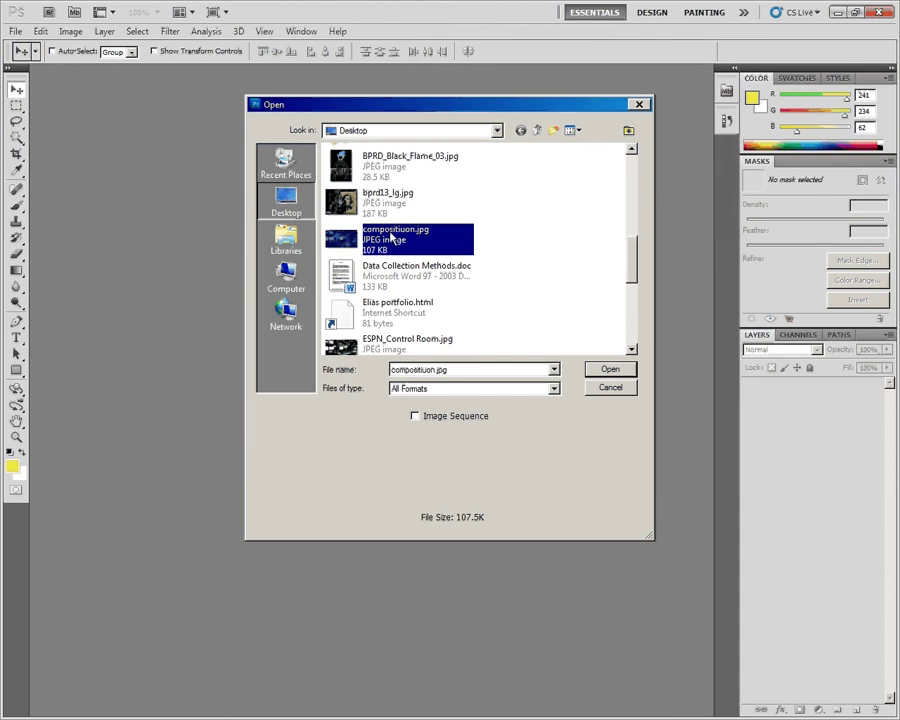
click(611, 370)
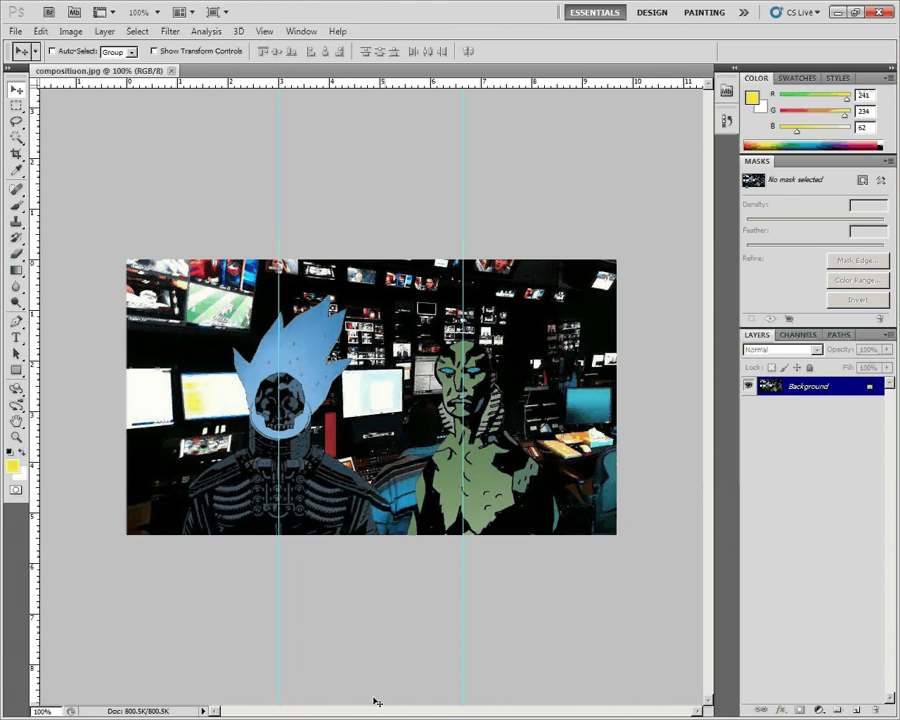
key(alt+Tab)
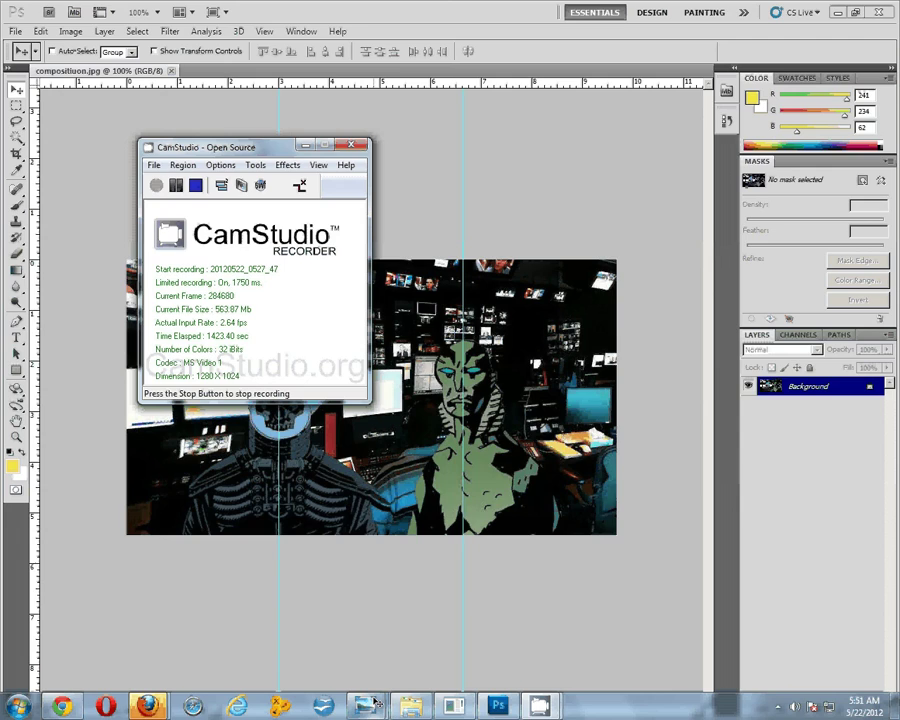
mouse_move(375, 700)
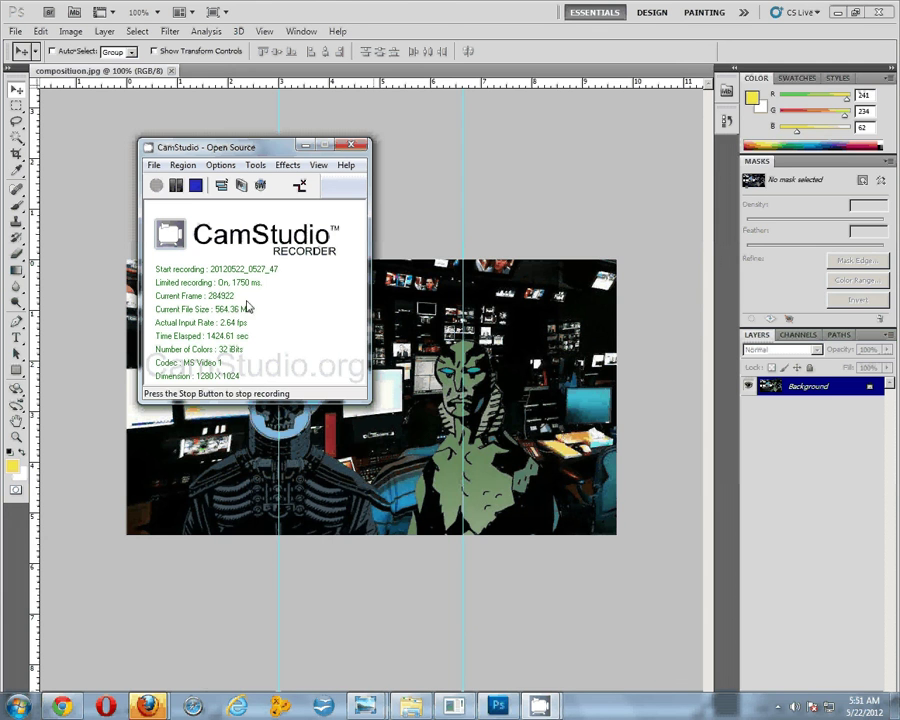